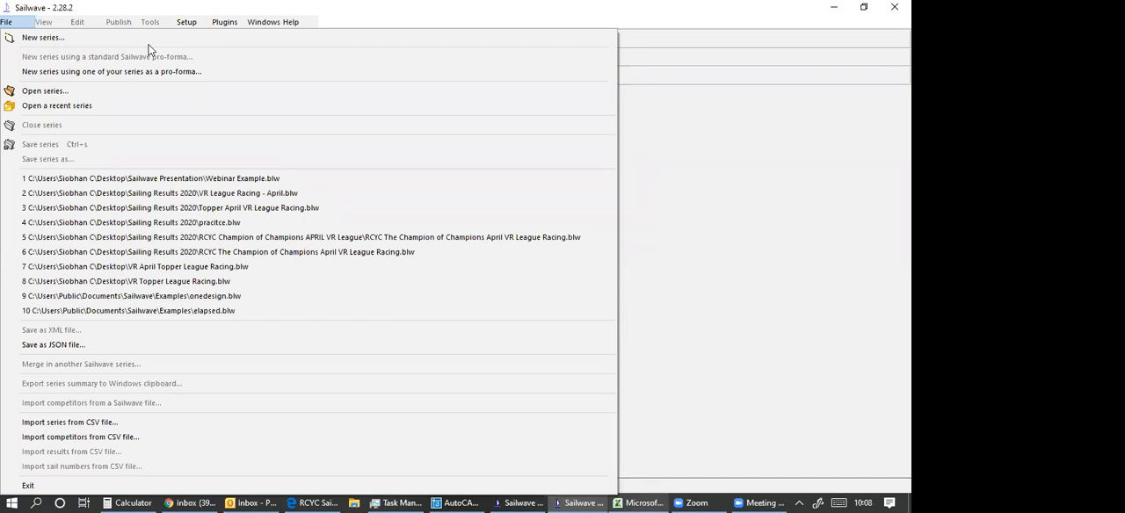
Create a new series with 4 races and 10 competitors.
mouse_move(266, 22)
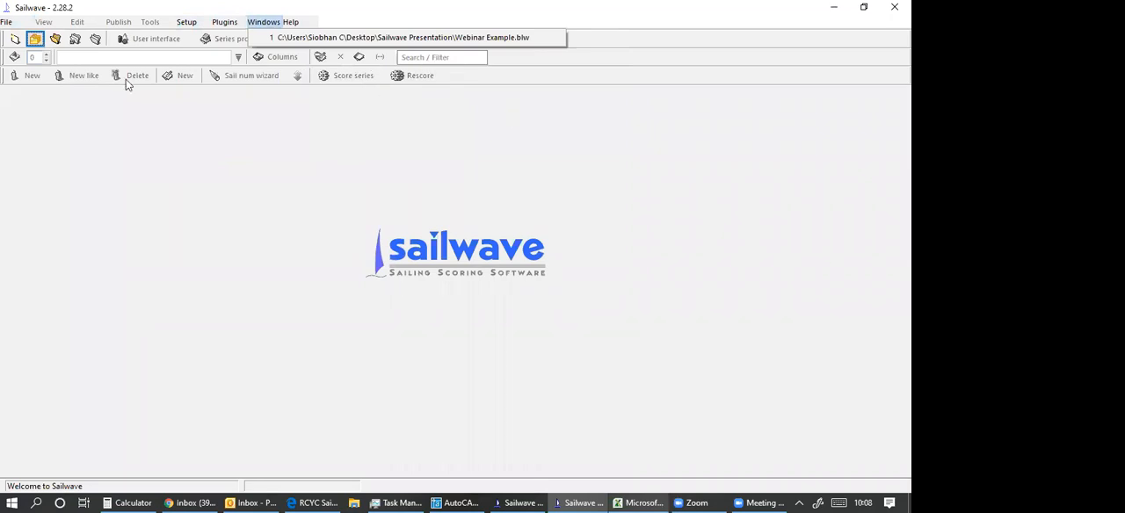
mouse_move(187, 23)
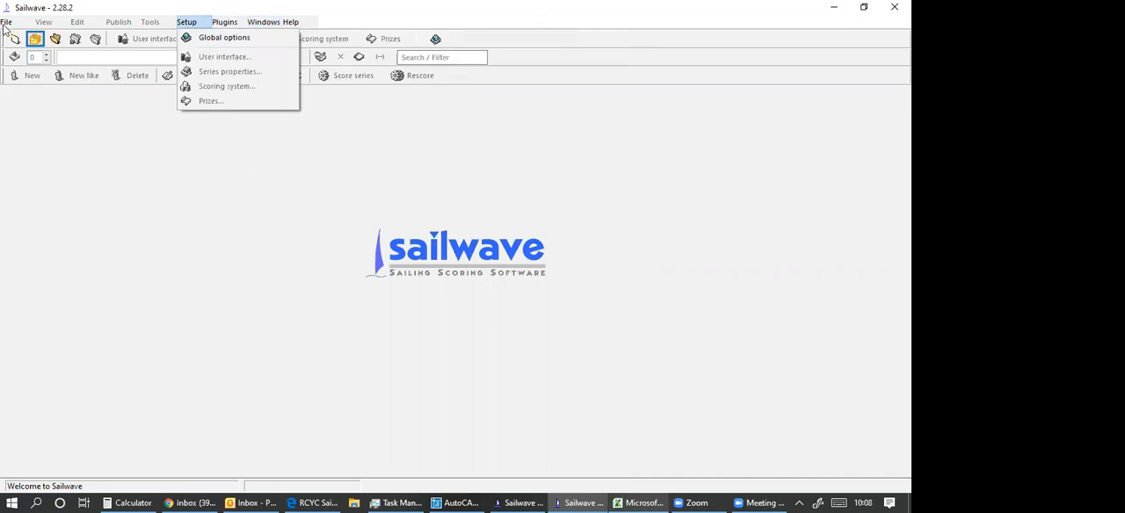
mouse_move(5, 23)
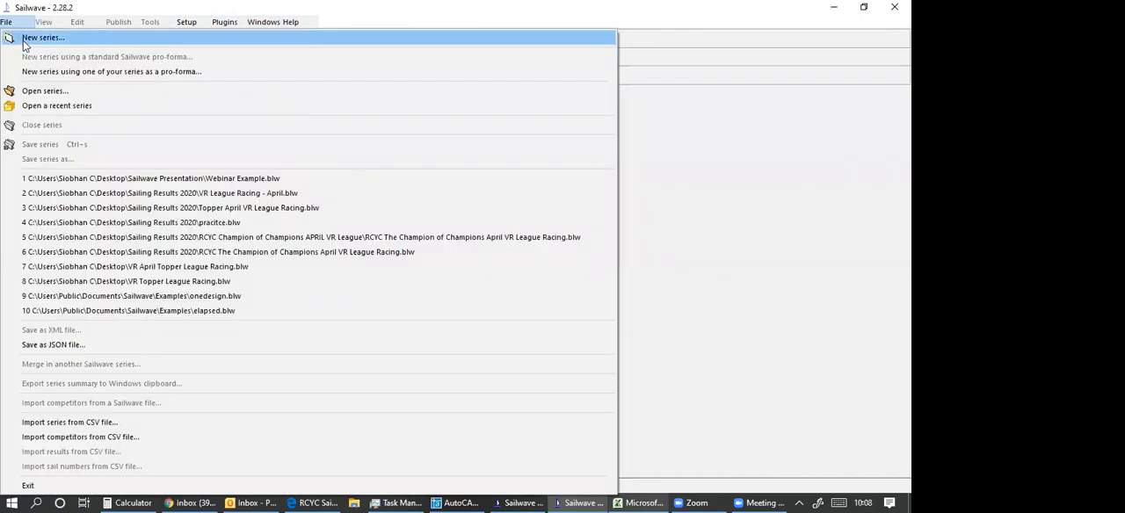
click(23, 40)
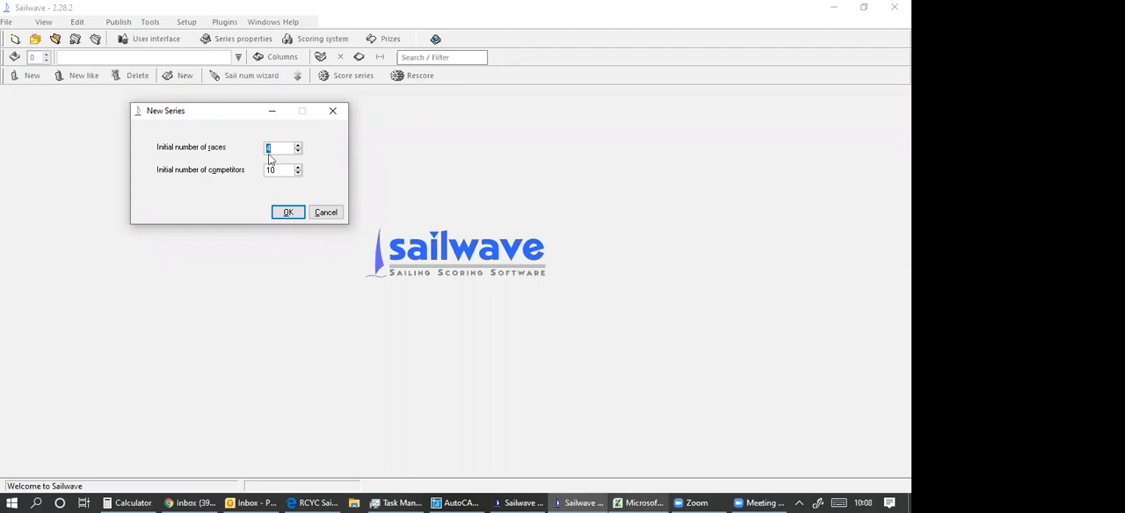
click(289, 212)
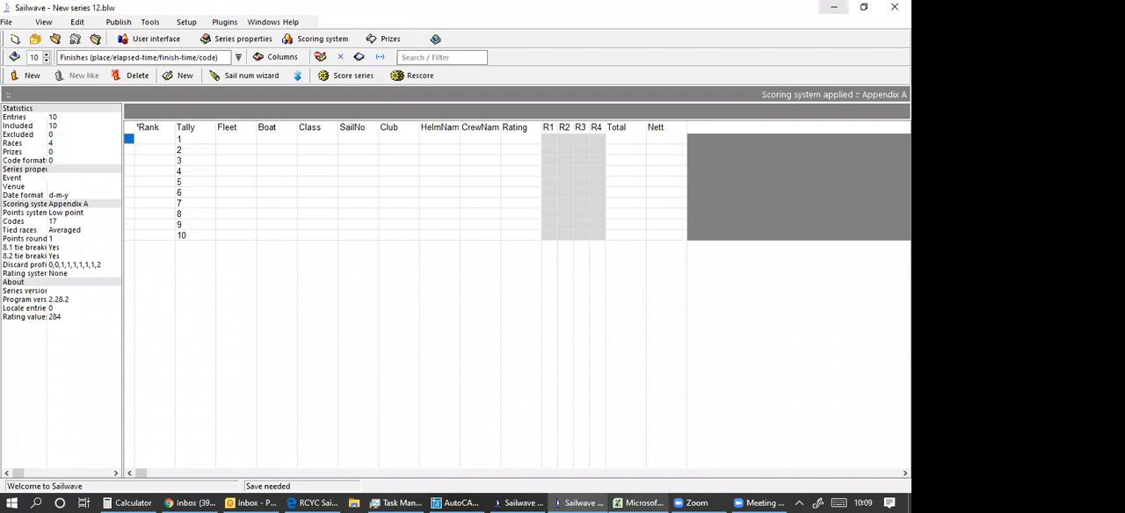
Close the new series and return to the Webinar Example series.
click(894, 7)
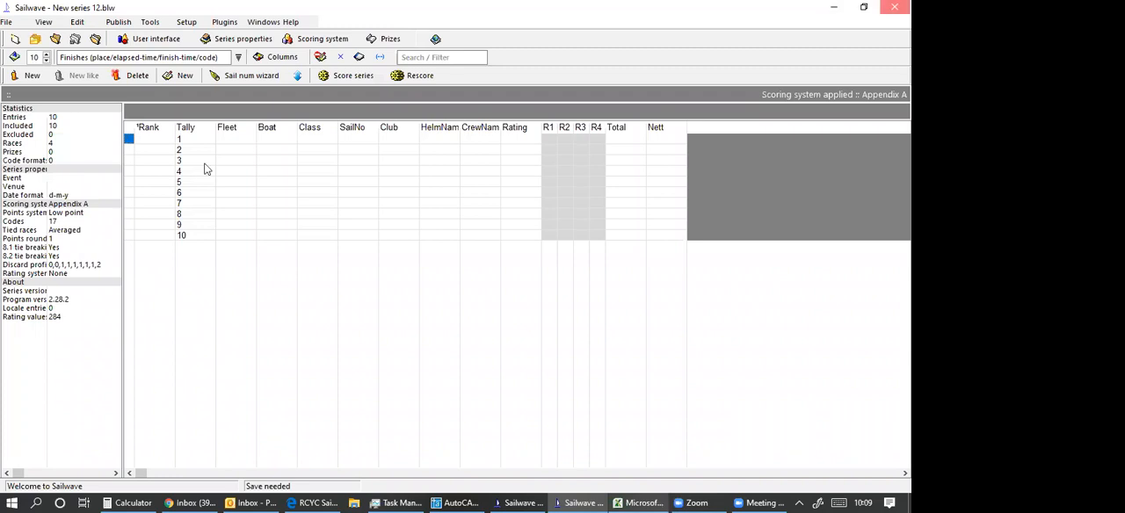
click(258, 178)
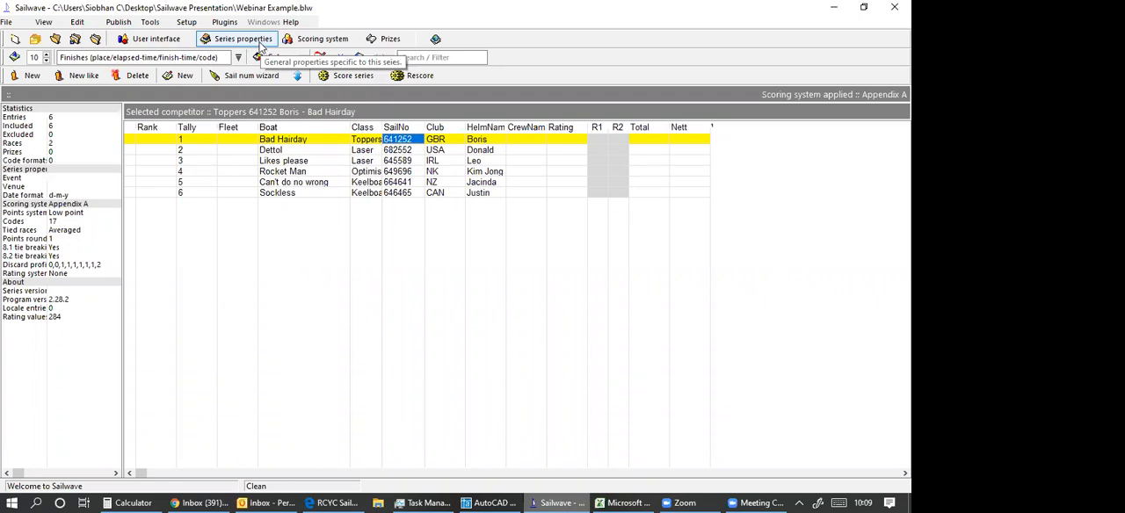
Set the event name in the series properties to "RCYC Example Race".
click(243, 38)
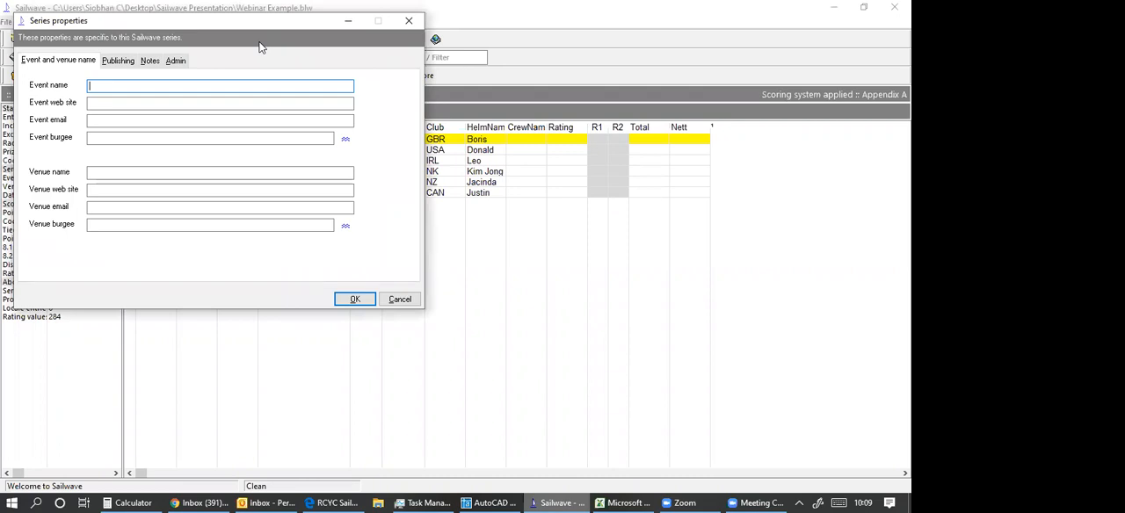
text(RCYC)
text(ES)
key(BackSpace)
text(xample Race)
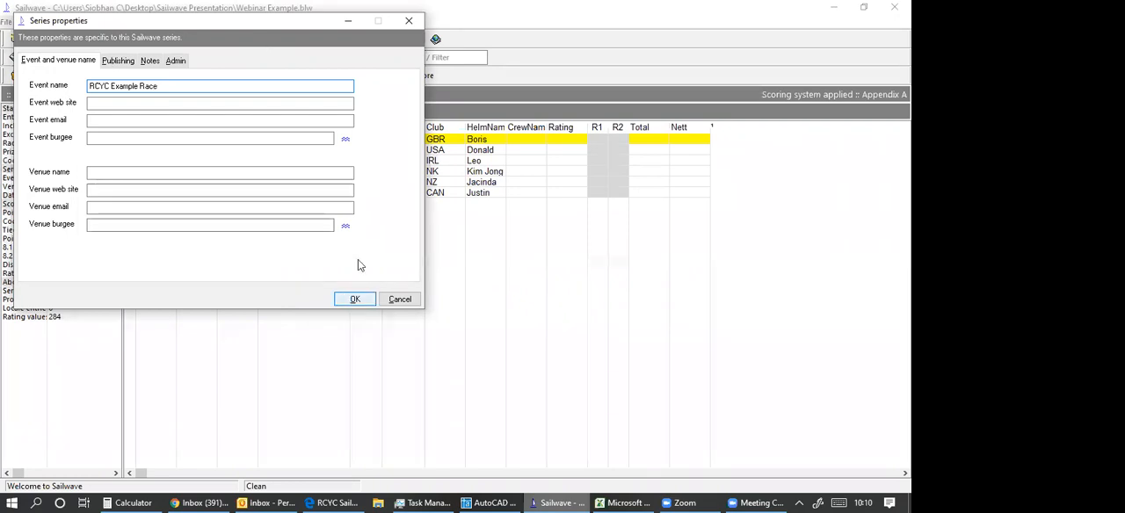
key(Return)
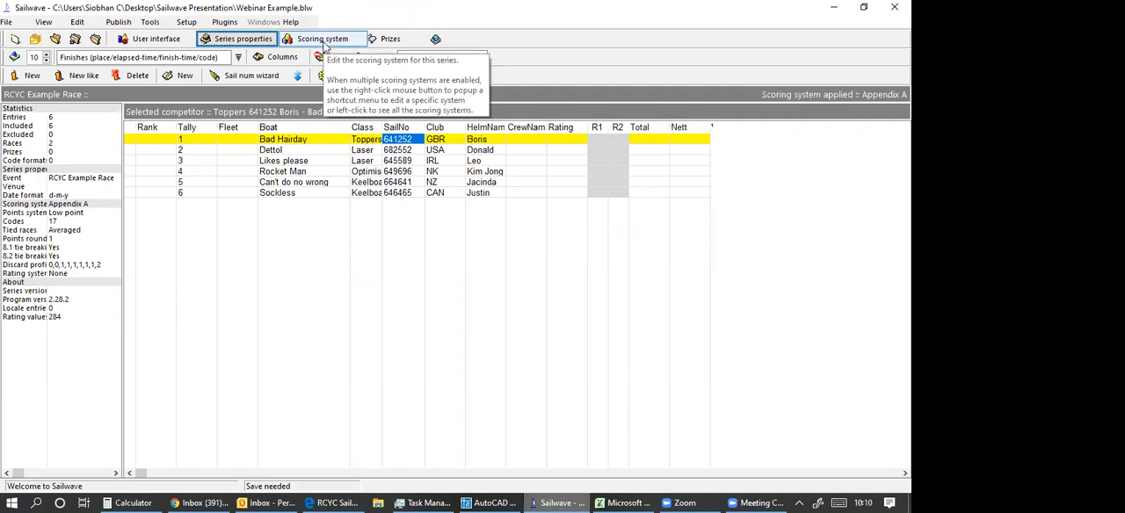
Set the discard profile of the Appendix A scoring system's series scoring to 0,0,0,1,1,1,2, and apply it.
click(324, 42)
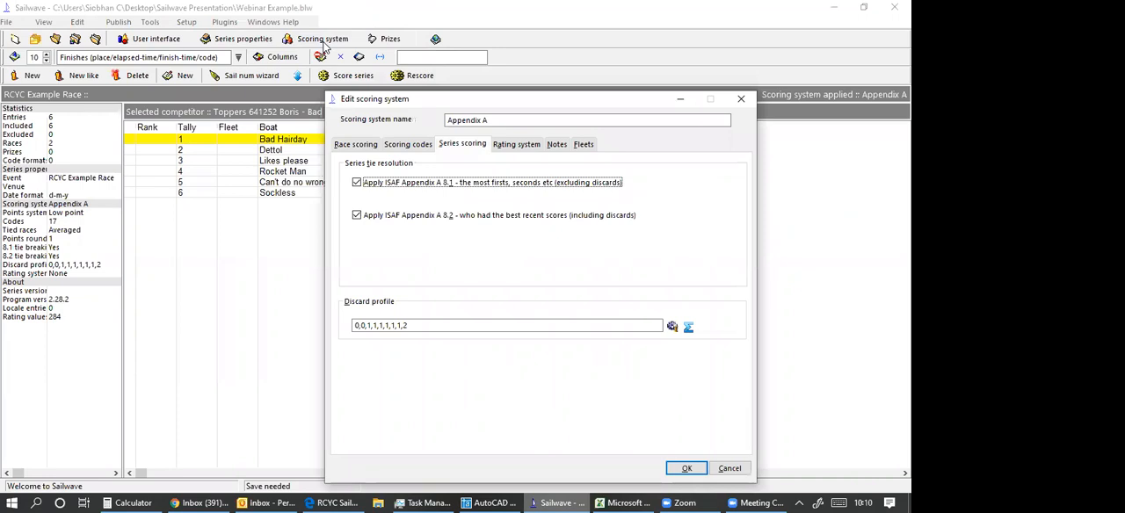
click(371, 330)
key(BackSpace)
key(BackSpace)
key(BackSpace)
key(BackSpace)
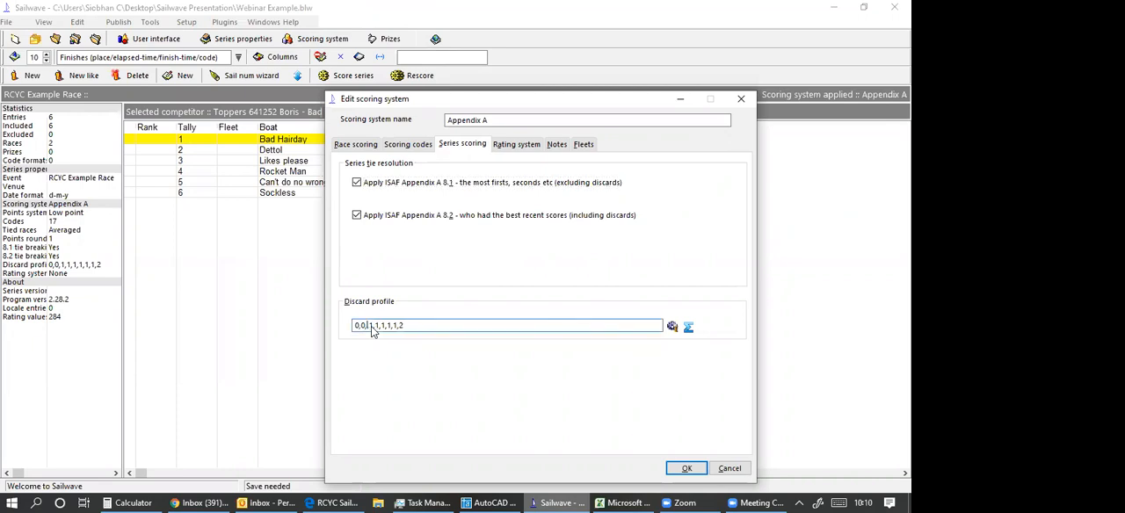
text(0,1,)
click(356, 145)
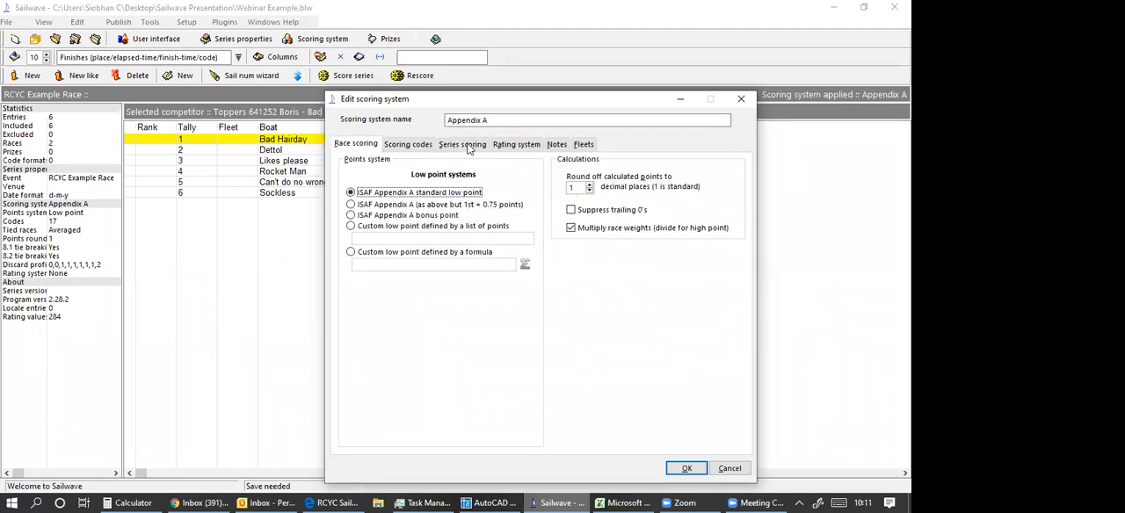
click(408, 144)
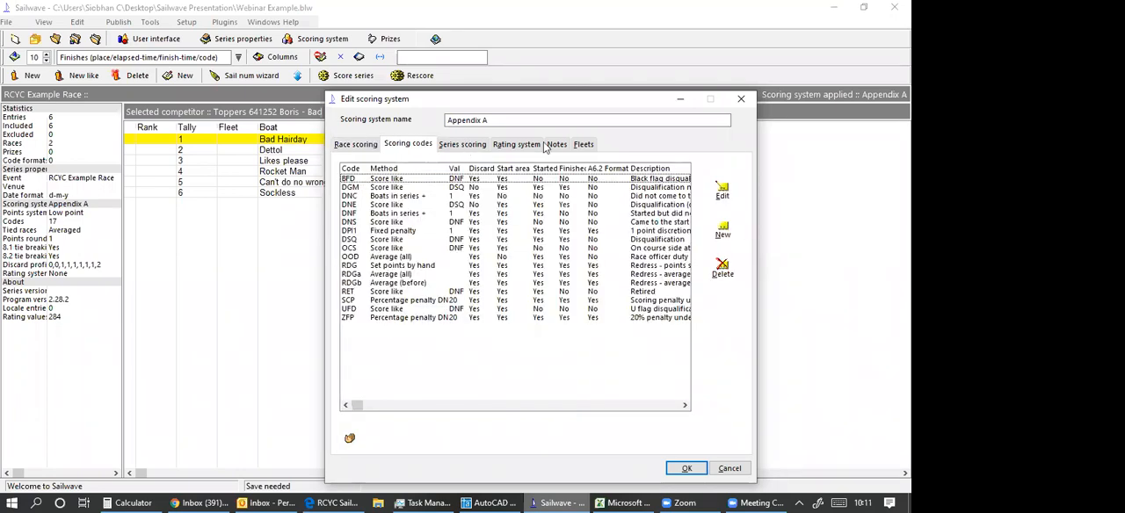
click(685, 468)
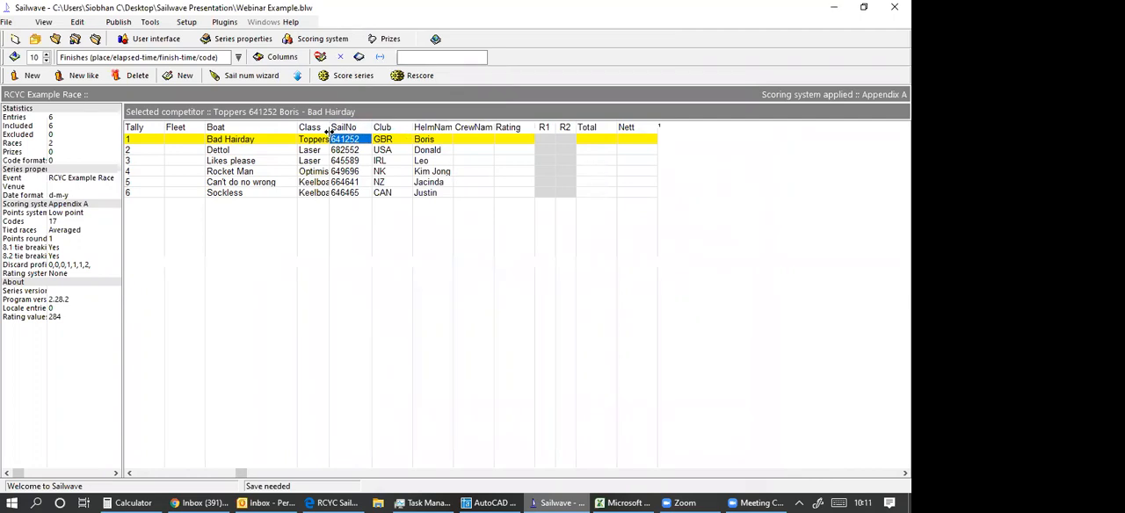
Widen the Class column to fit its entries and look through the view and publish settings of all available columns.
drag(332, 132, 353, 130)
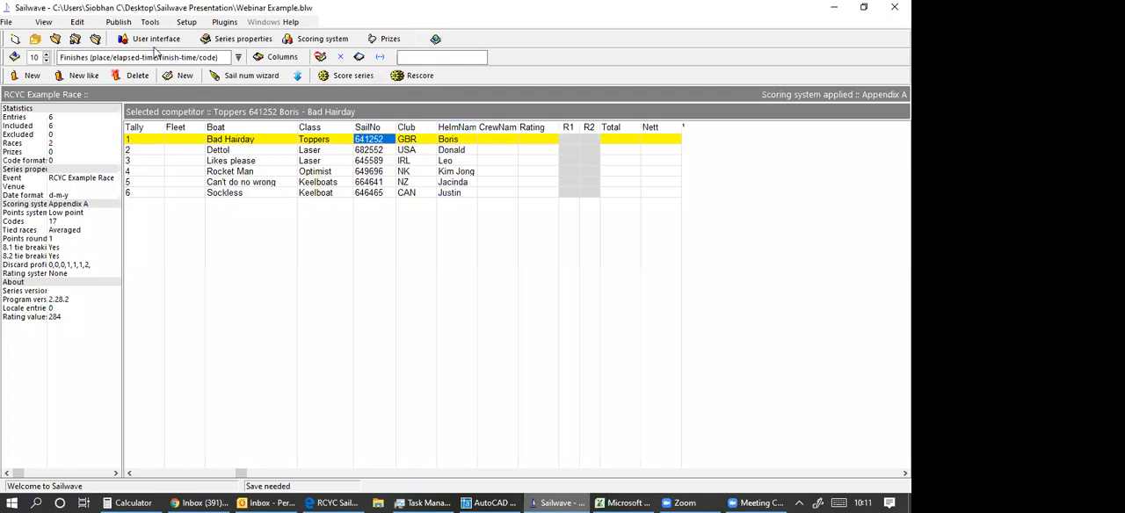
click(282, 57)
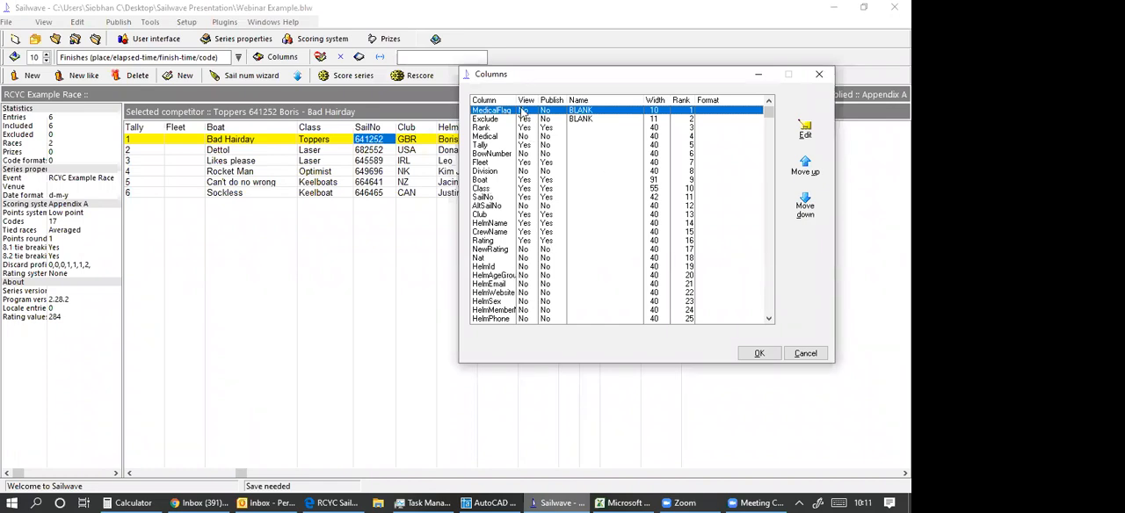
click(525, 118)
scroll(485, 283, down, 1)
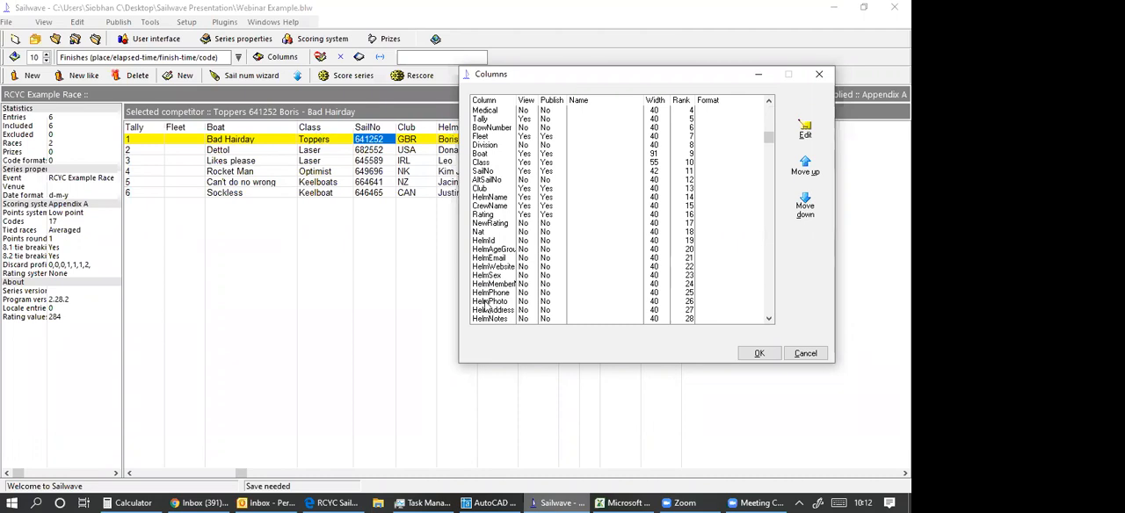
scroll(485, 303, down, 1)
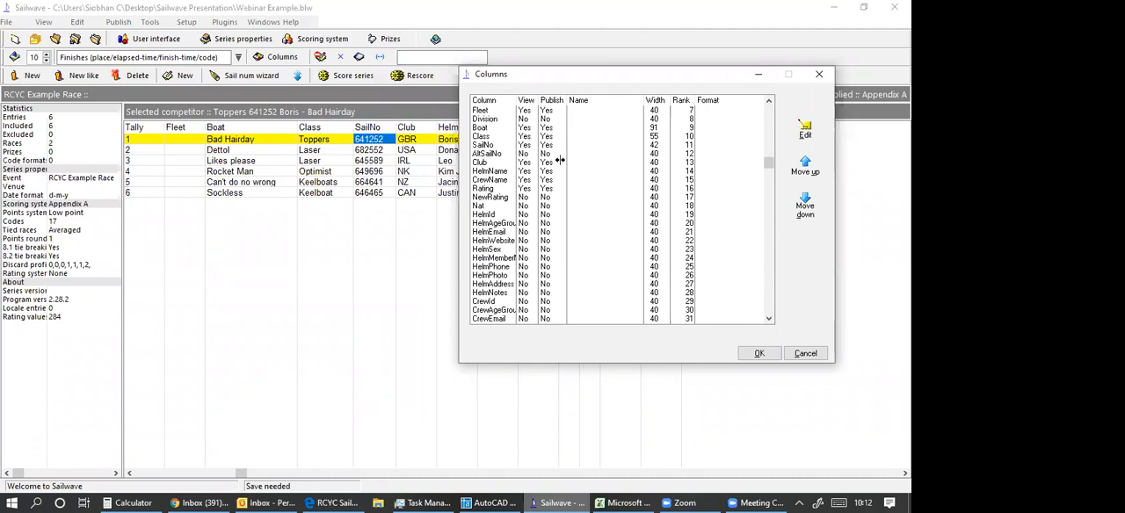
drag(563, 75, 613, 74)
scroll(585, 256, down, 1)
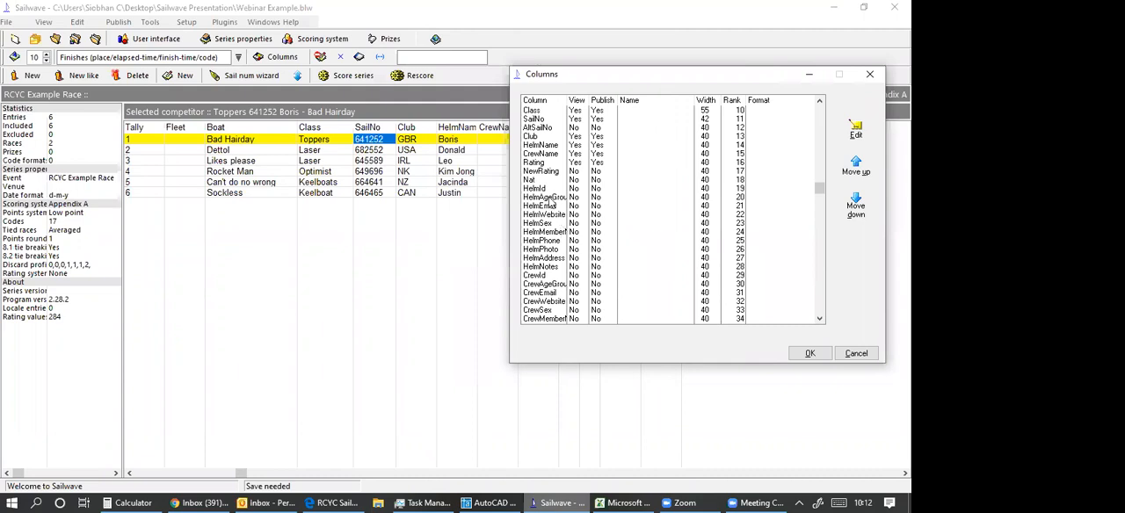
scroll(561, 220, down, 2)
scroll(549, 175, up, 5)
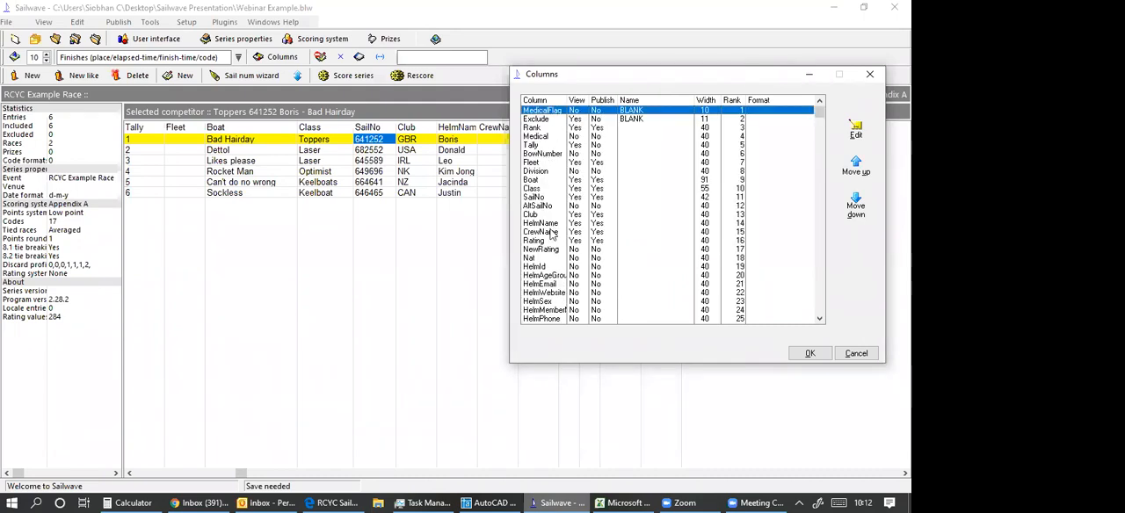
Move the HelmName column up to rank 5, directly before Tally, and apply the column order.
click(776, 222)
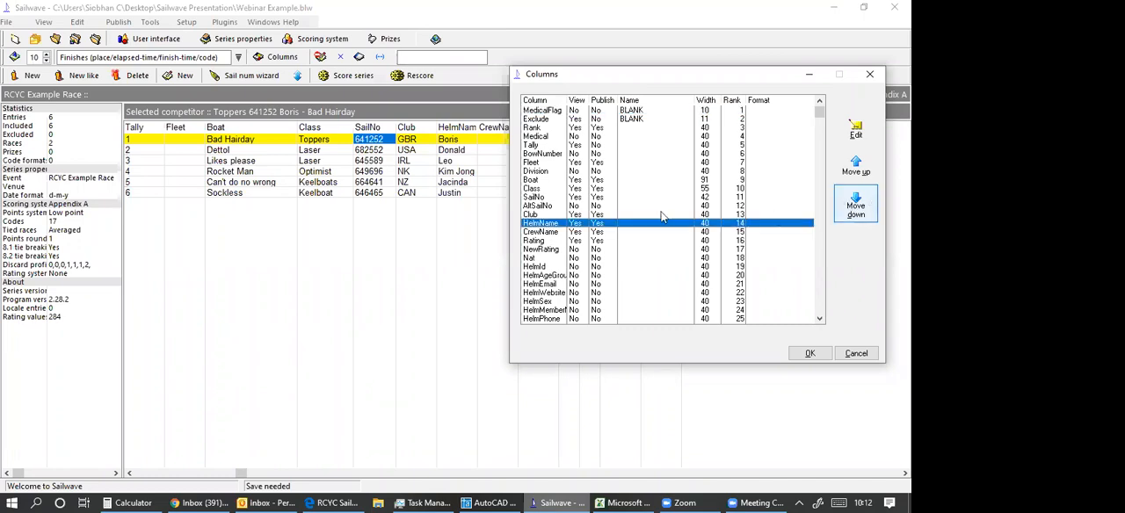
double_click(855, 170)
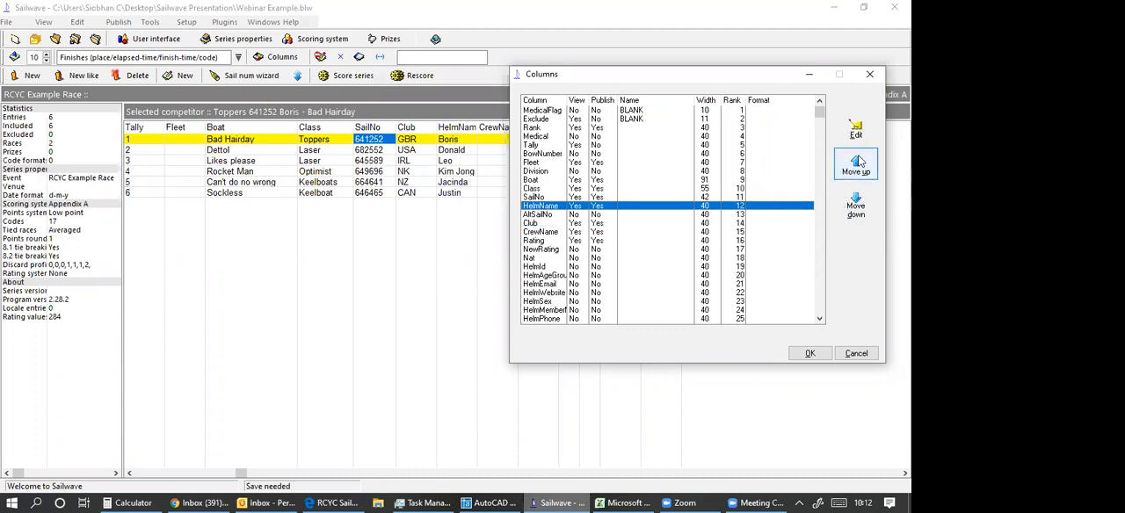
double_click(858, 161)
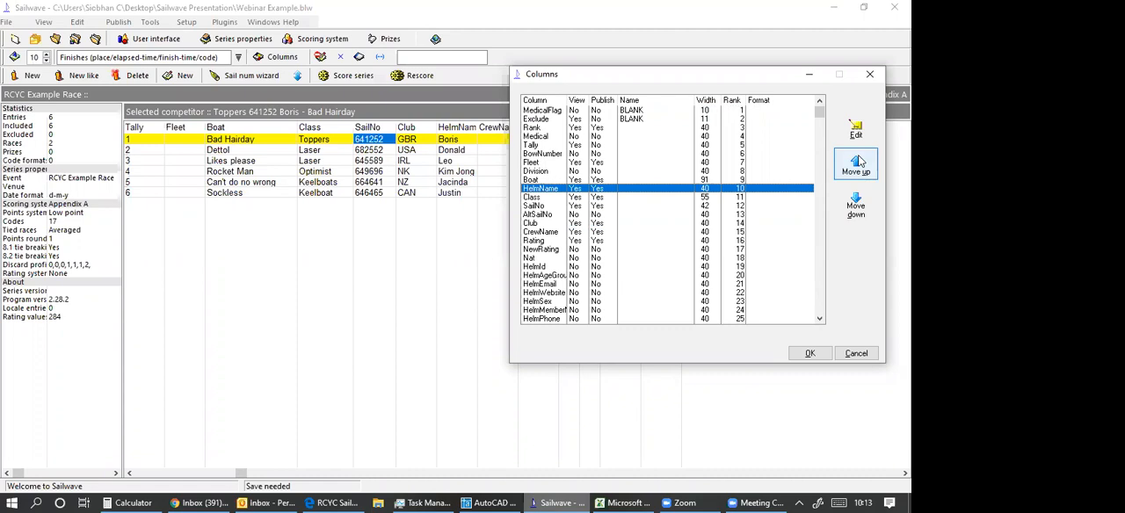
triple_click(858, 161)
click(858, 161)
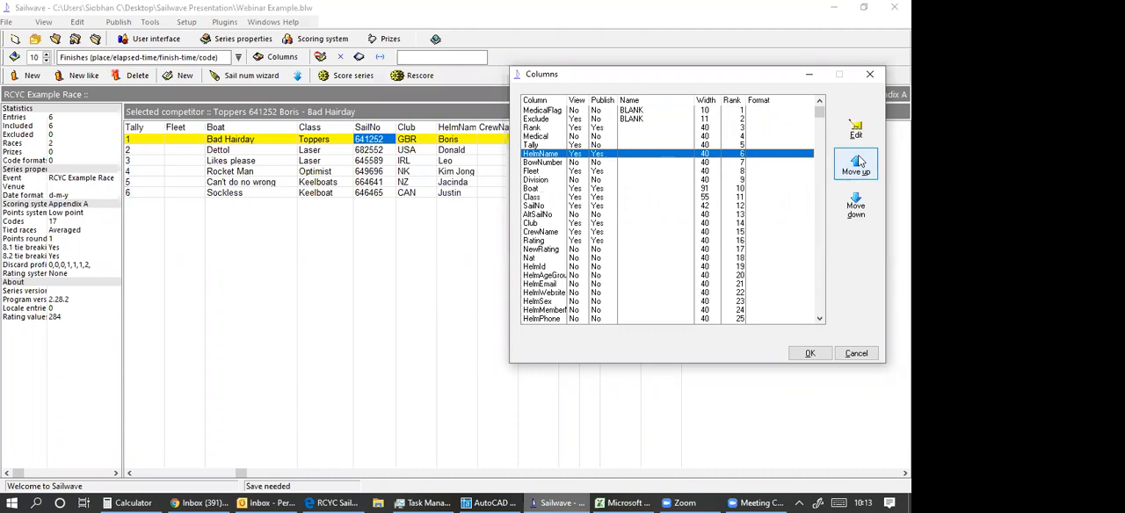
click(858, 161)
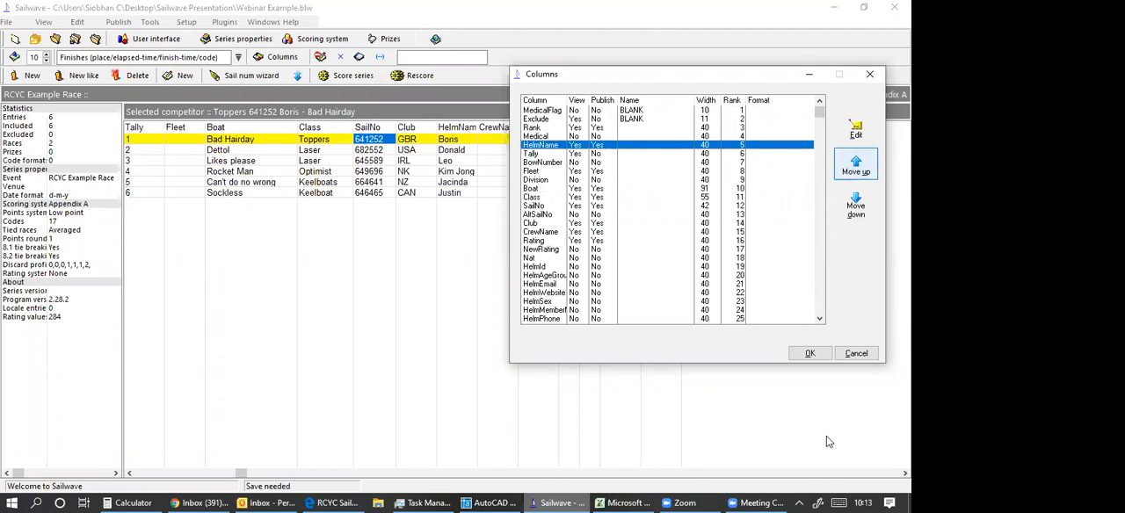
click(810, 355)
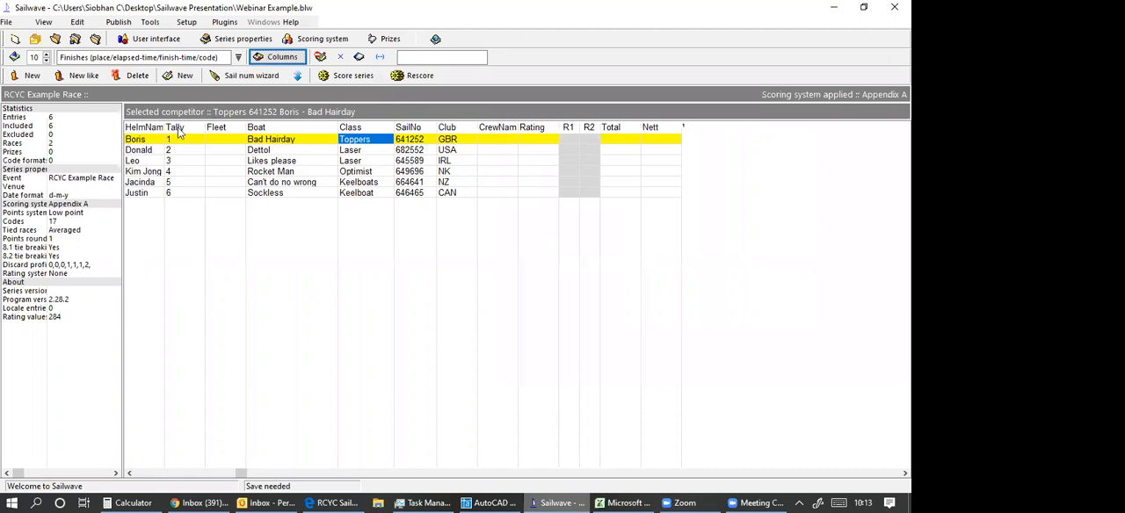
Hide the Tally, Fleet, CrewName and Rating columns in the competitor table.
right_click(177, 131)
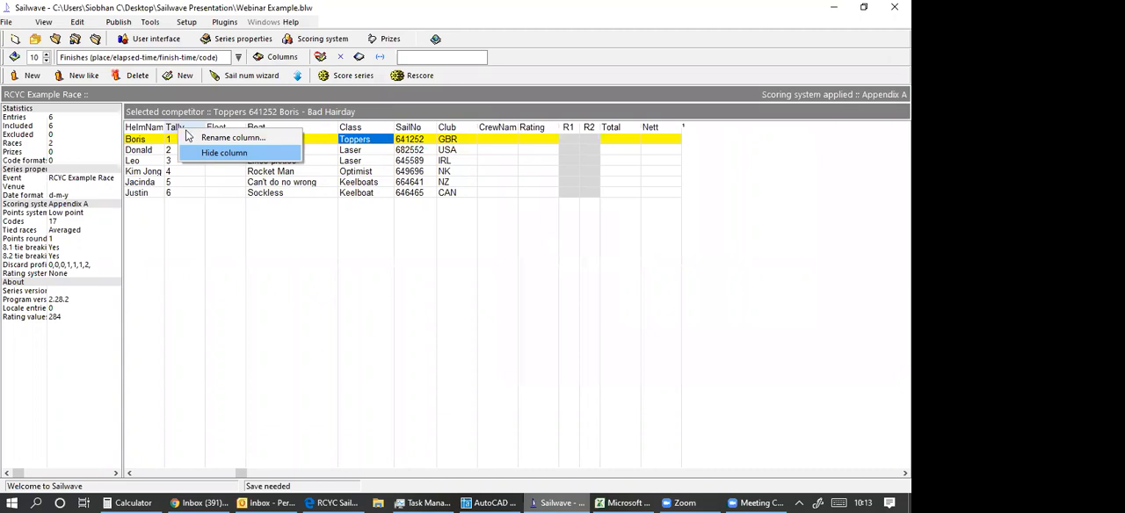
click(215, 154)
right_click(216, 154)
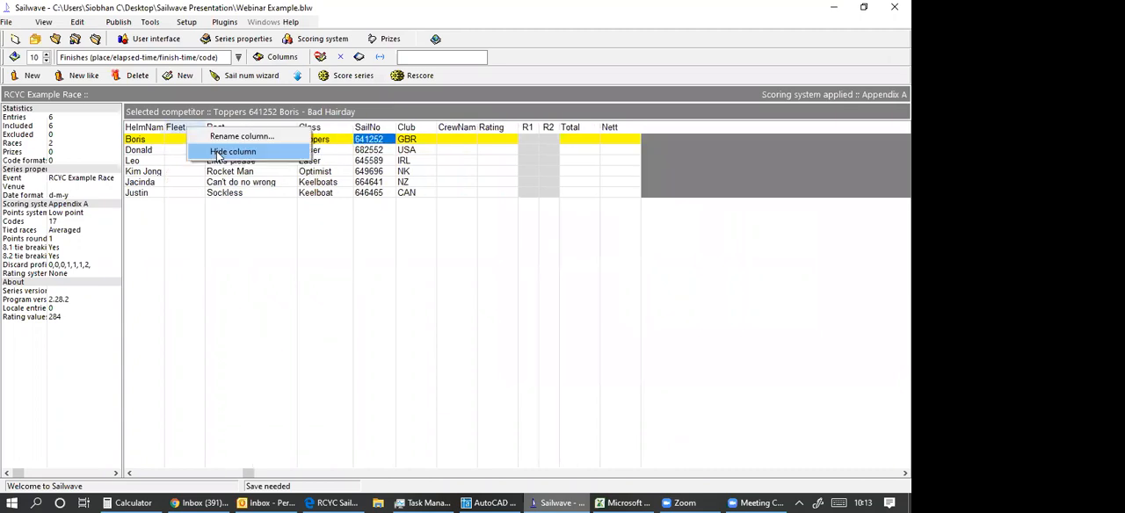
click(218, 153)
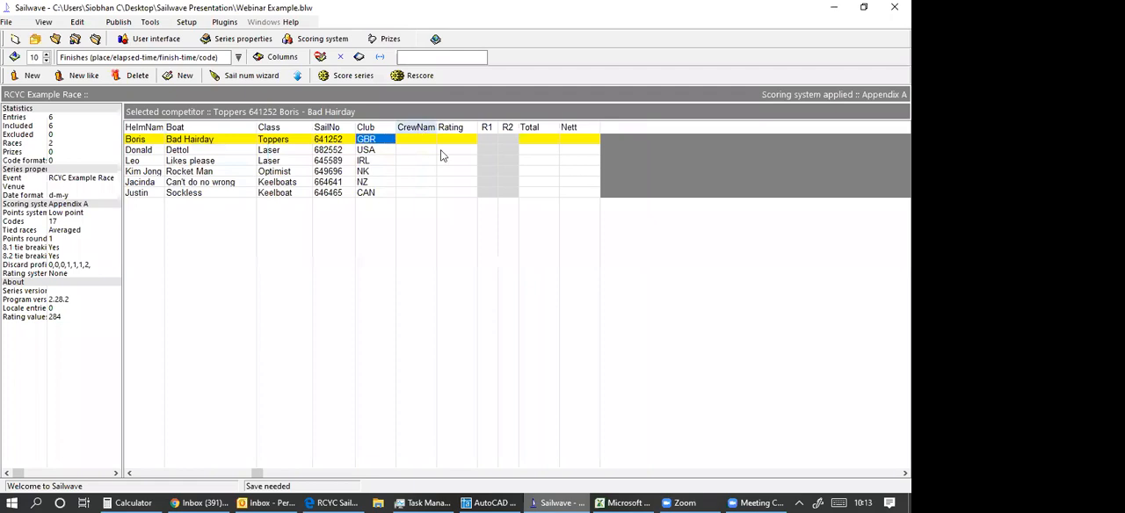
right_click(442, 155)
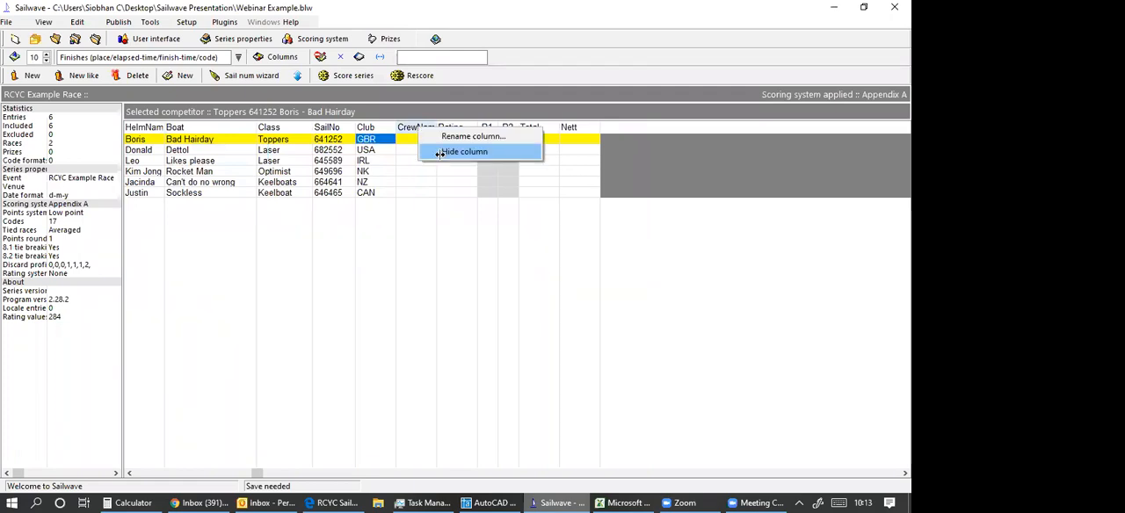
click(440, 152)
right_click(411, 129)
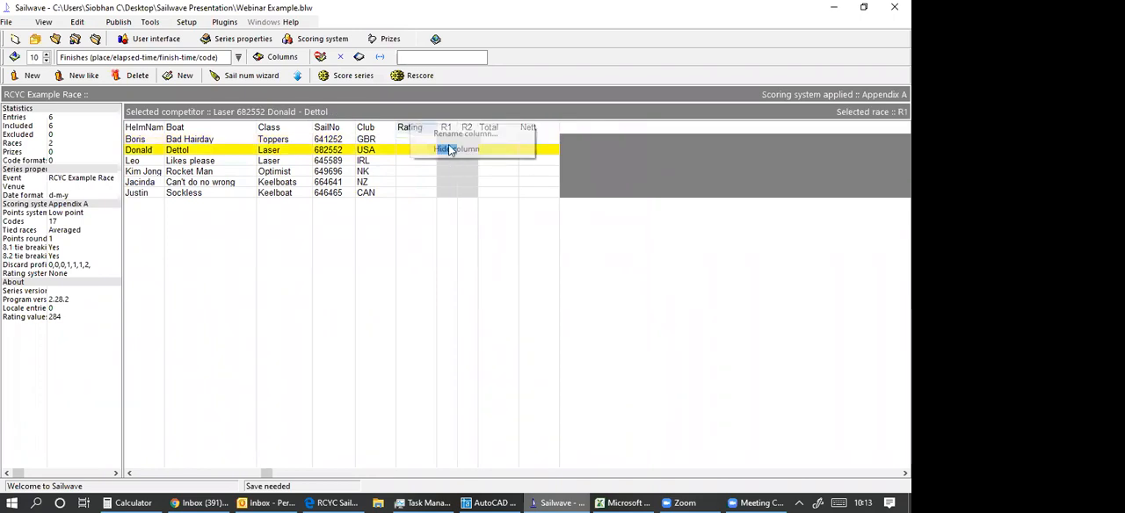
click(448, 149)
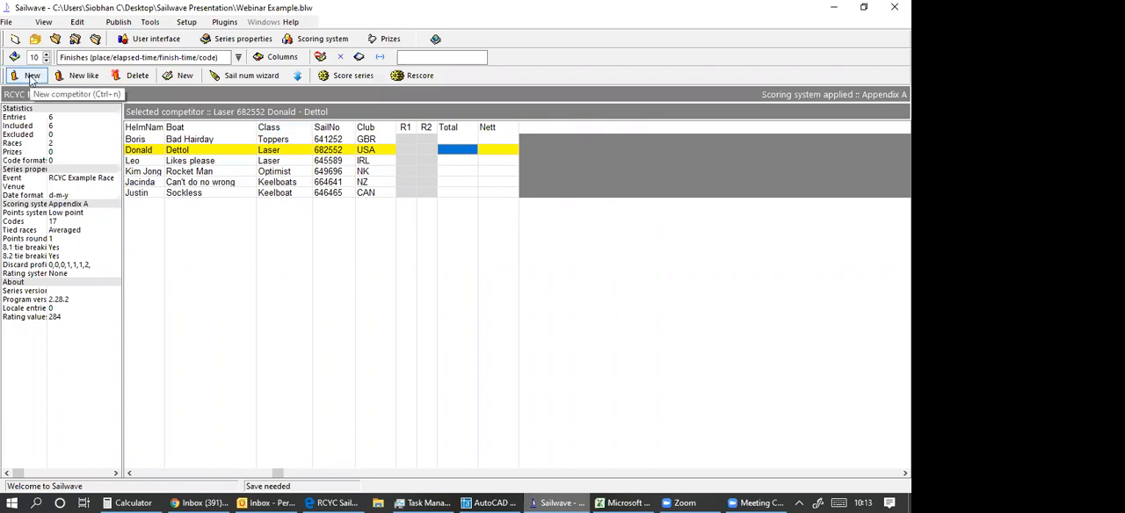
Add two new blank competitors to the series.
click(32, 76)
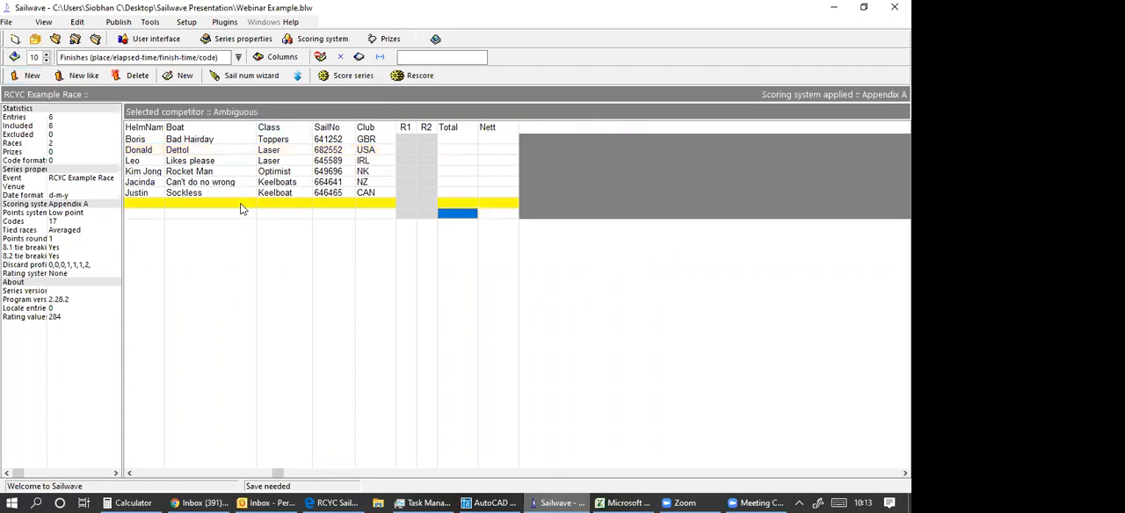
Fill in the first blank competitor with the helm's name, boat name Last Chance and club IRL.
click(138, 205)
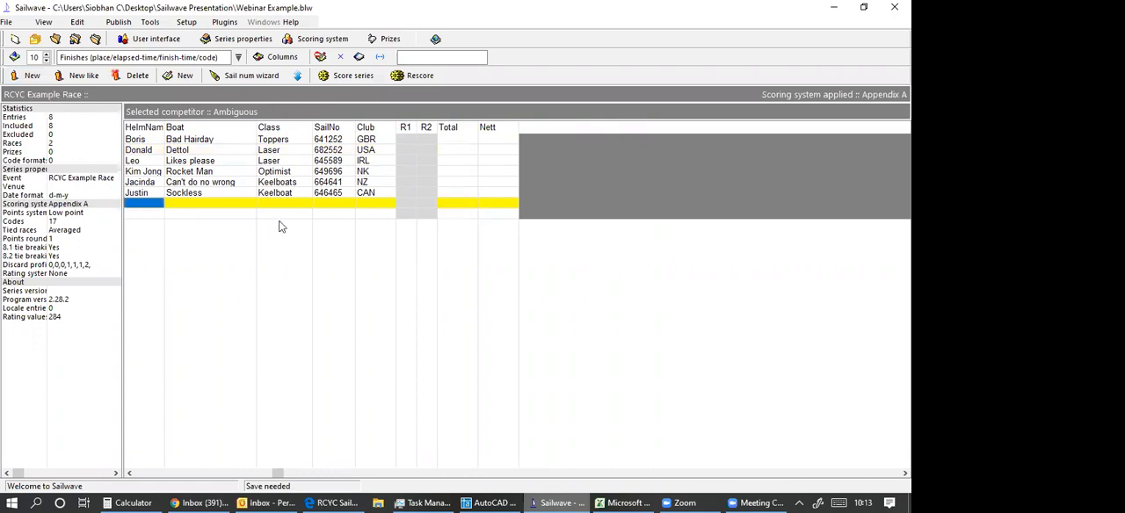
key(Return)
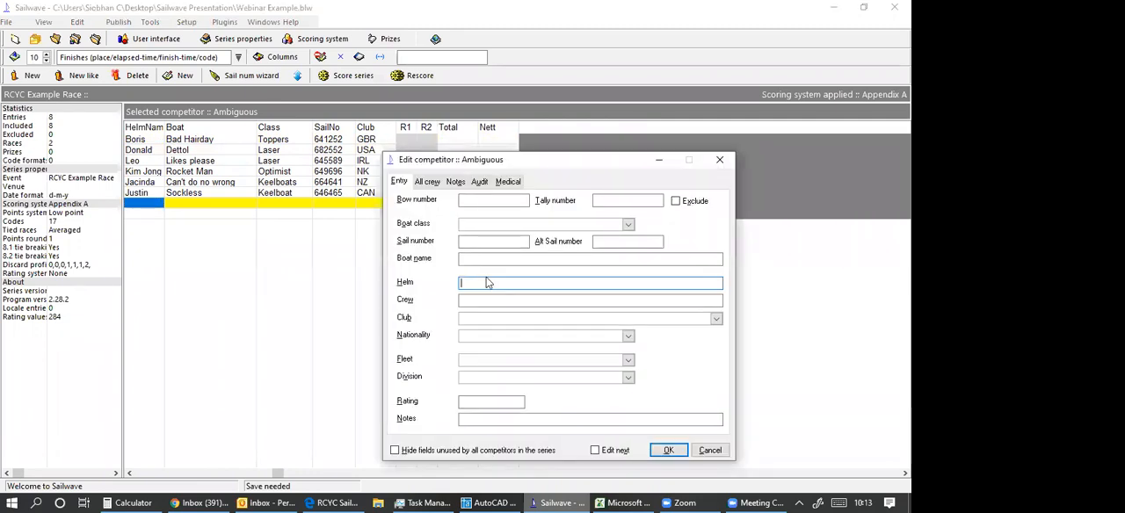
text(Michelal)
click(467, 226)
click(472, 260)
text(Last Chance)
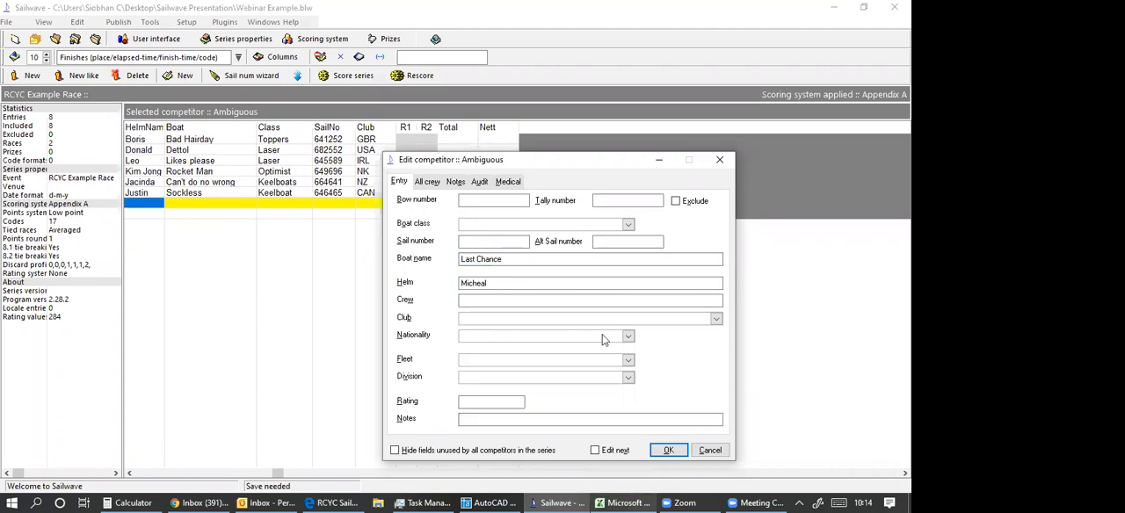
text(IRL)
key(Return)
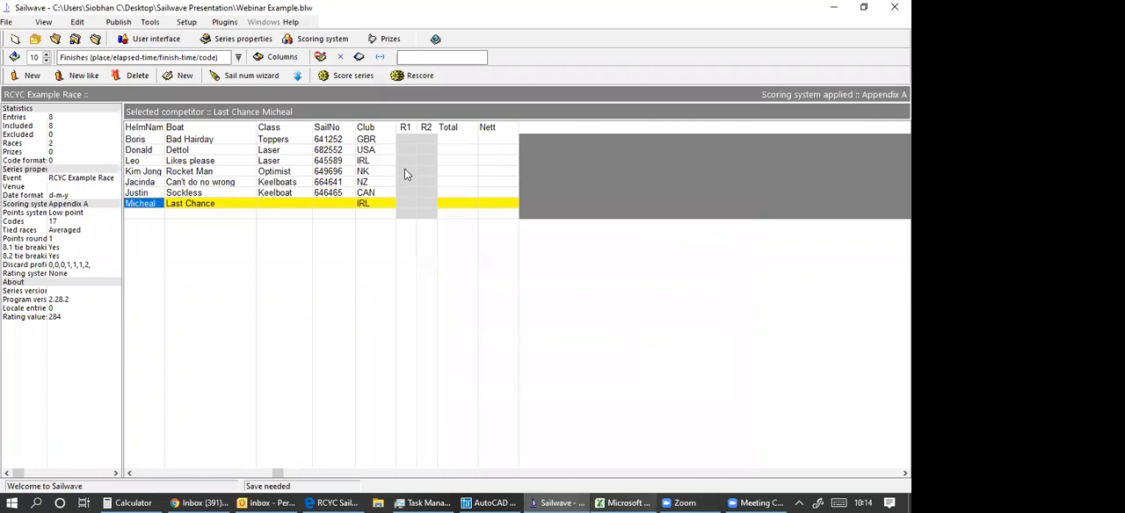
Set the boat class of Last Chance to Topper and its sail number to 645854.
click(282, 205)
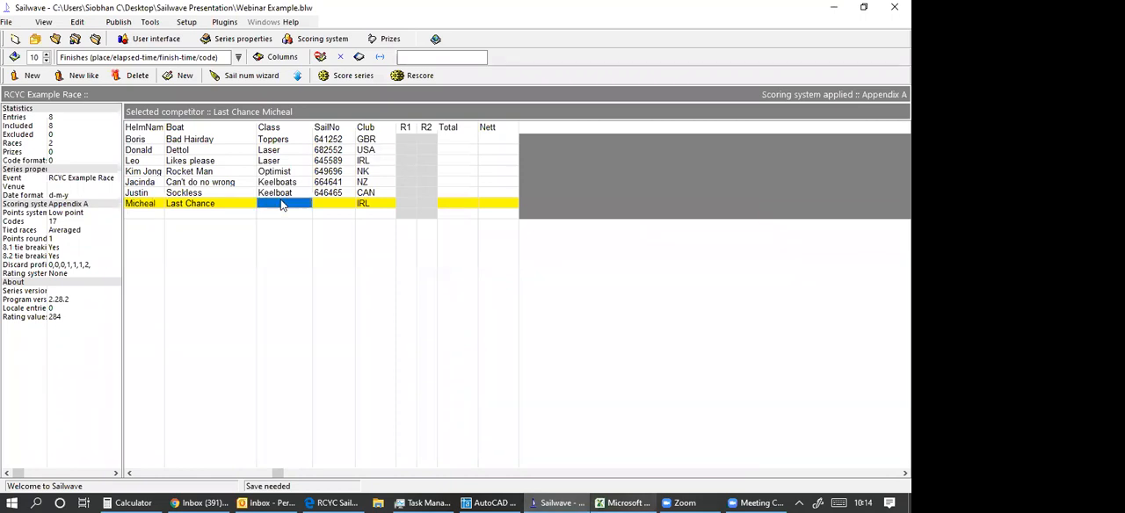
double_click(281, 205)
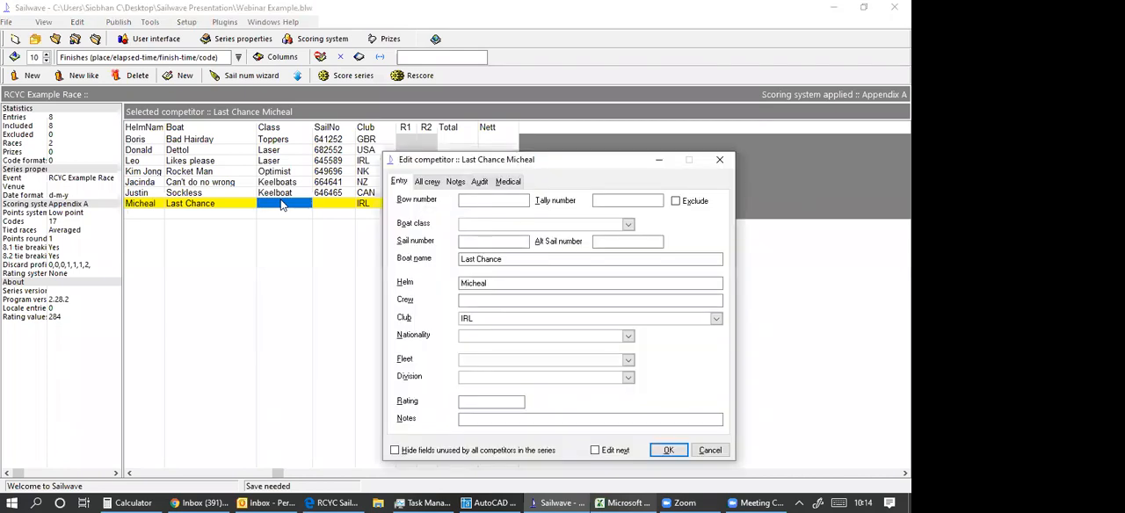
text(Topper)
click(471, 247)
text(645854)
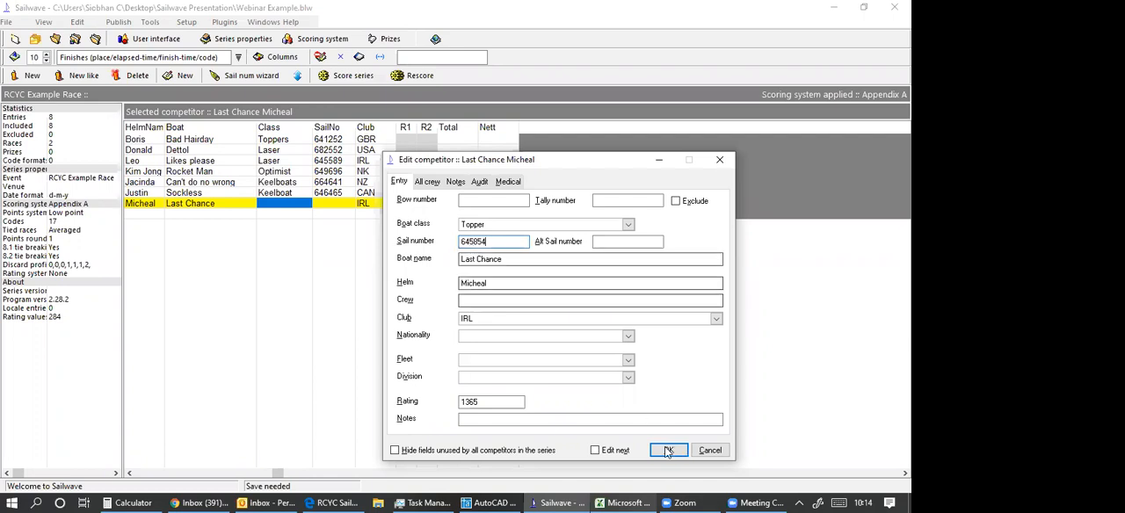
click(668, 451)
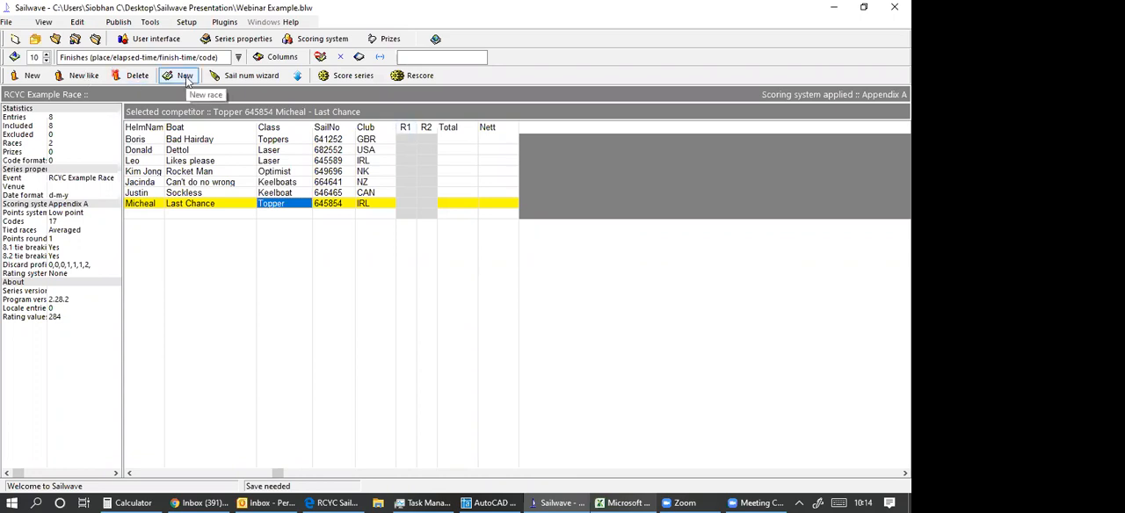
Add two more races to the series.
click(186, 78)
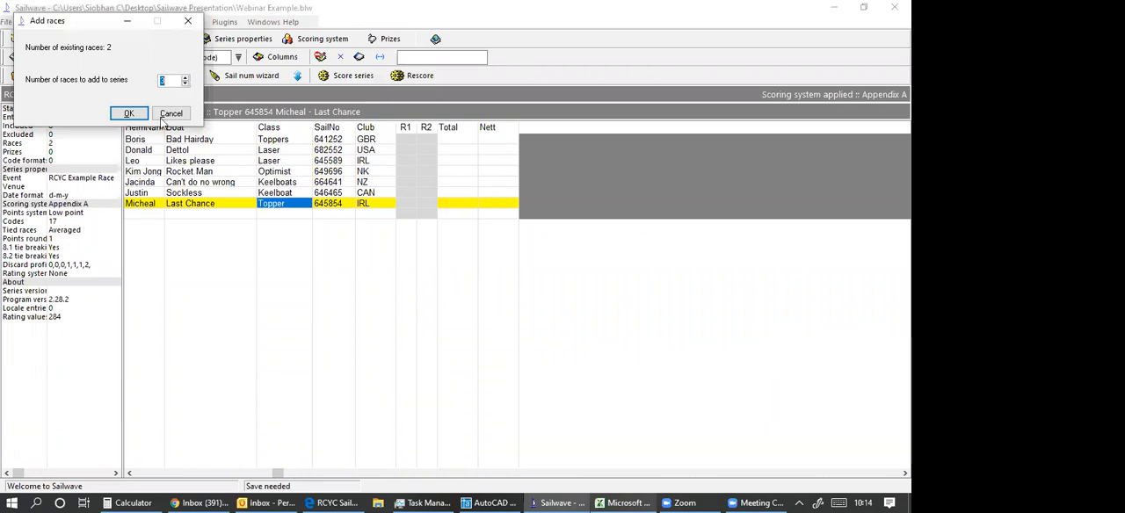
key(Return)
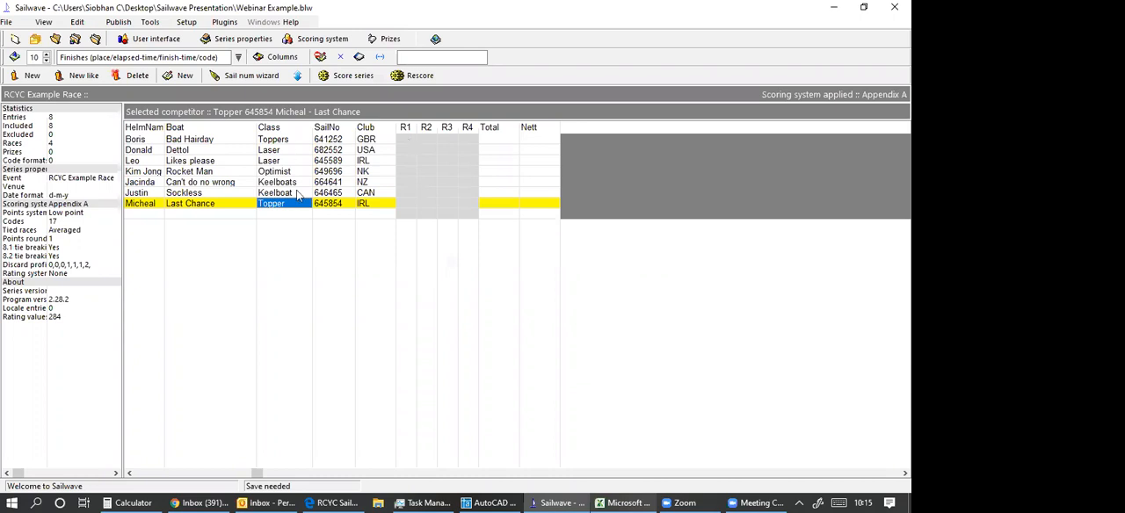
Record the R1 finishing places 1 for Bad Hairday, 2 for Likes please, 3 for Dettol and 4 for Rocket Man.
double_click(405, 144)
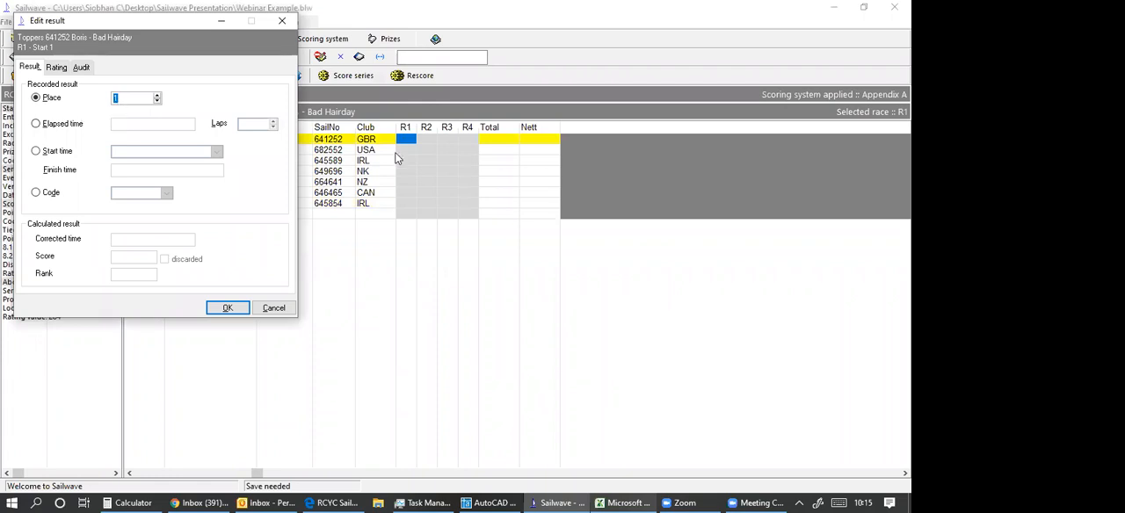
click(227, 309)
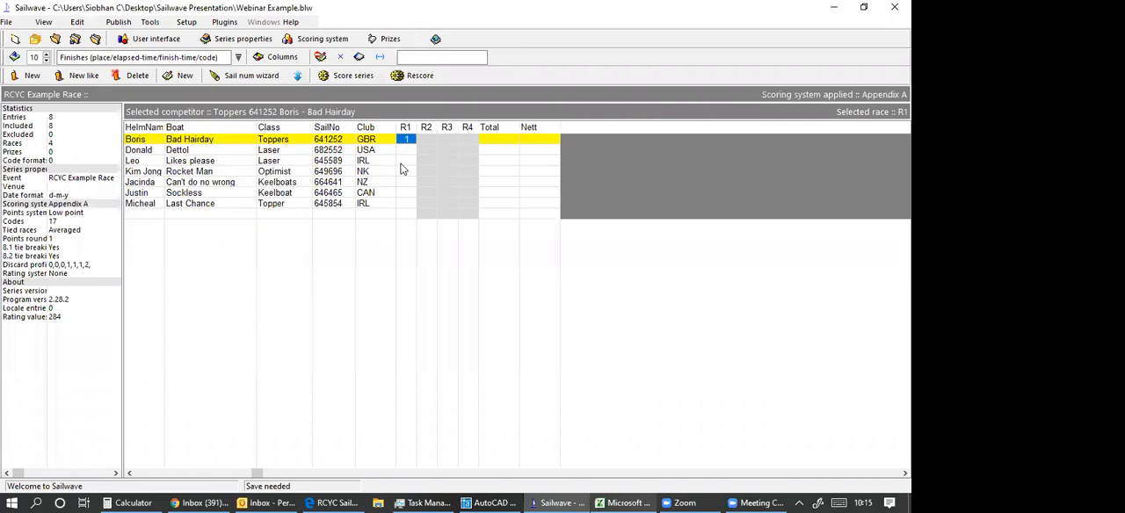
click(402, 162)
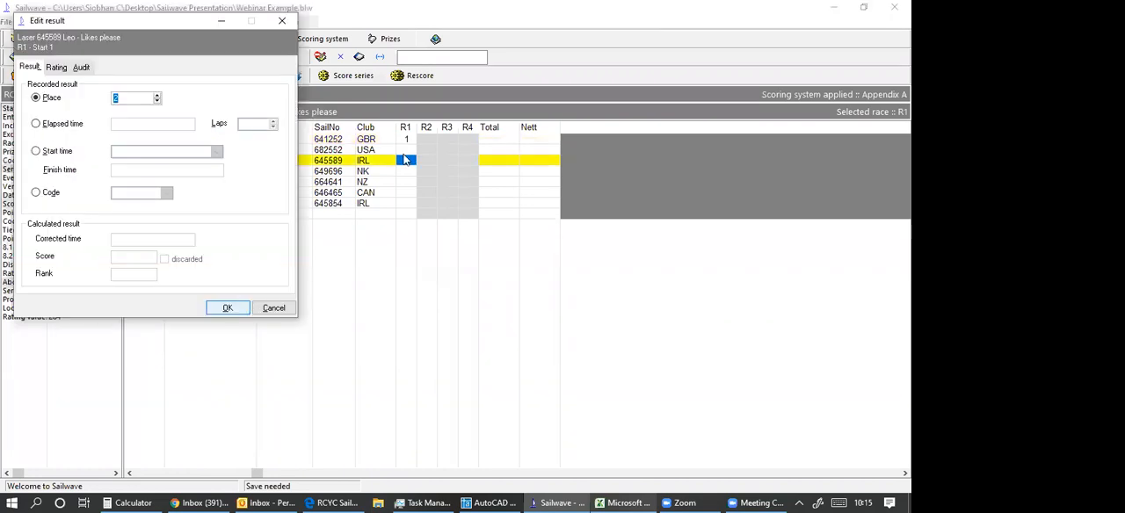
click(230, 309)
double_click(404, 150)
click(228, 309)
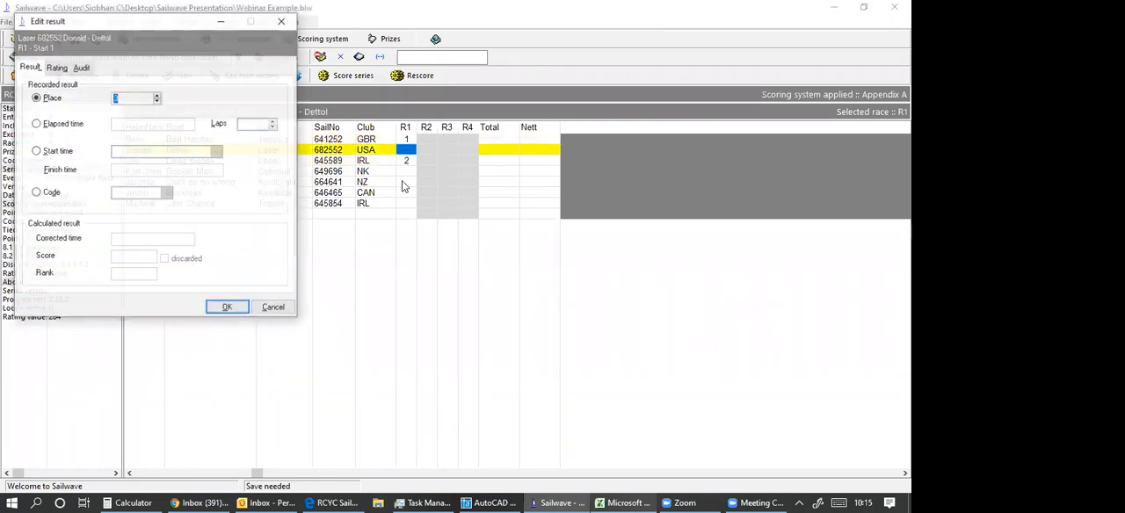
double_click(404, 171)
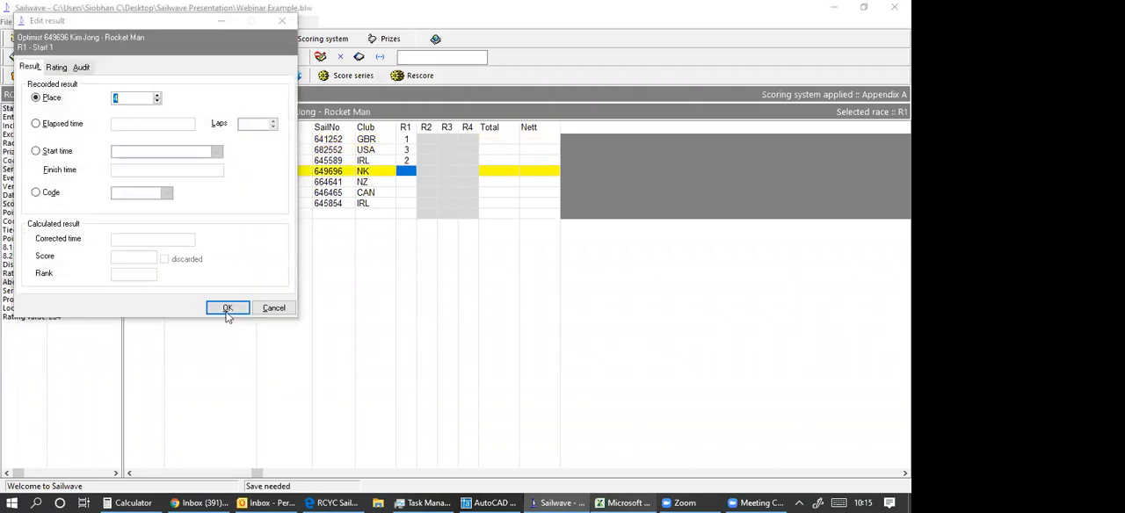
click(246, 306)
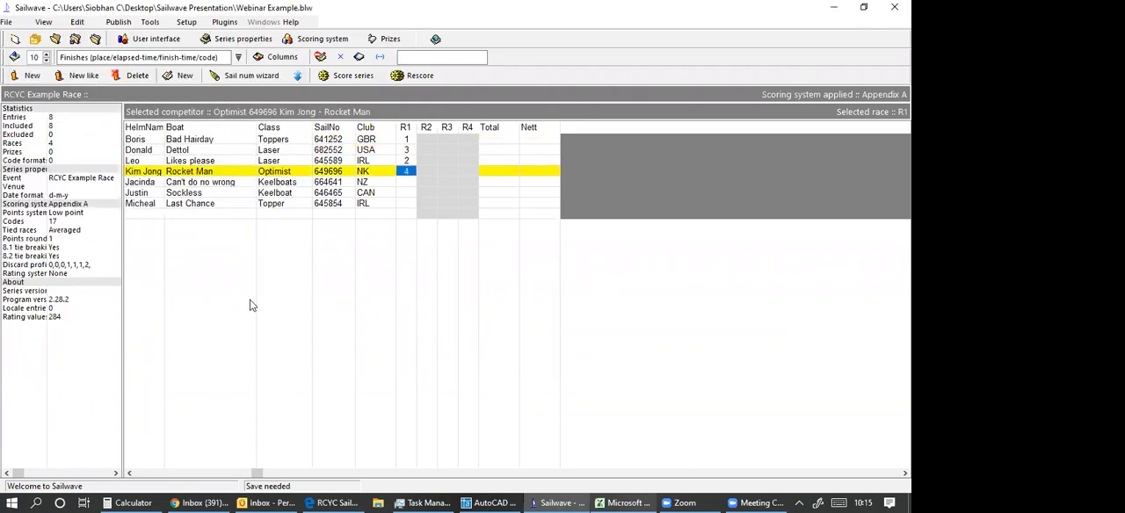
Record the R1 finishing places 5 for Sockless, 6 for Can't do no wrong and 7 for Last Chance.
double_click(406, 192)
key(Return)
double_click(405, 181)
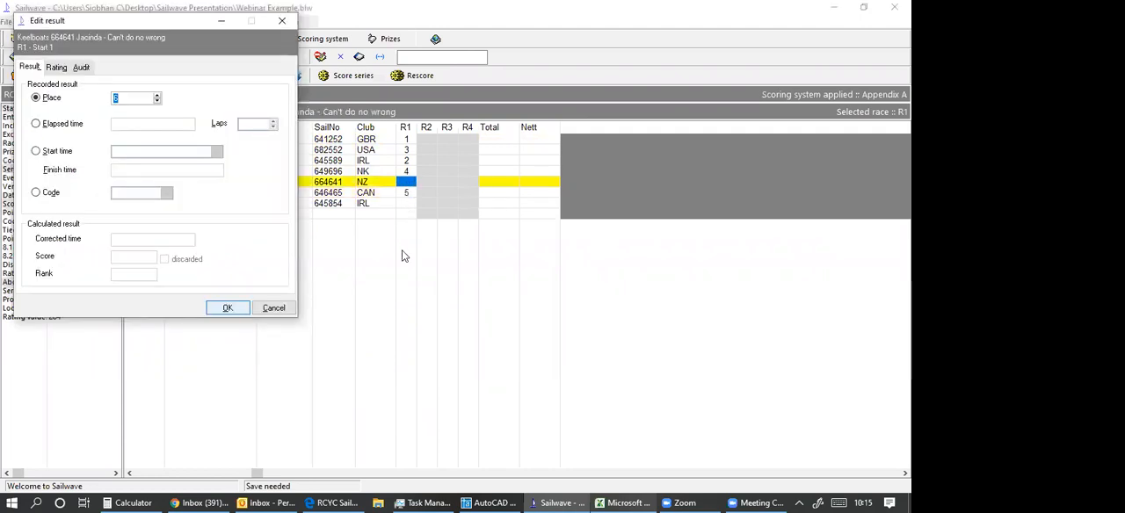
key(Return)
click(236, 308)
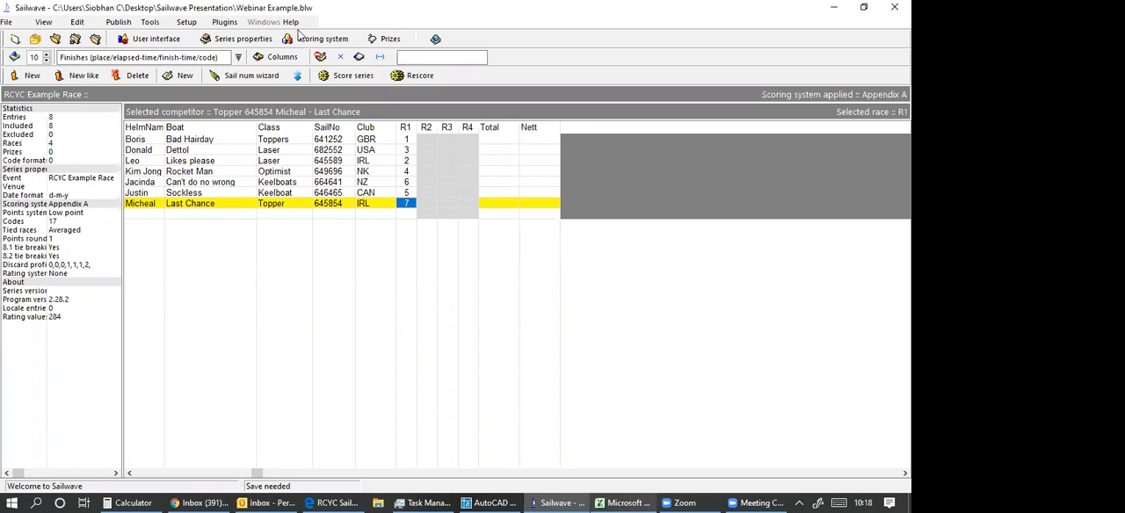
Score the series with the Appendix A system, treating all competitors as one group.
click(345, 77)
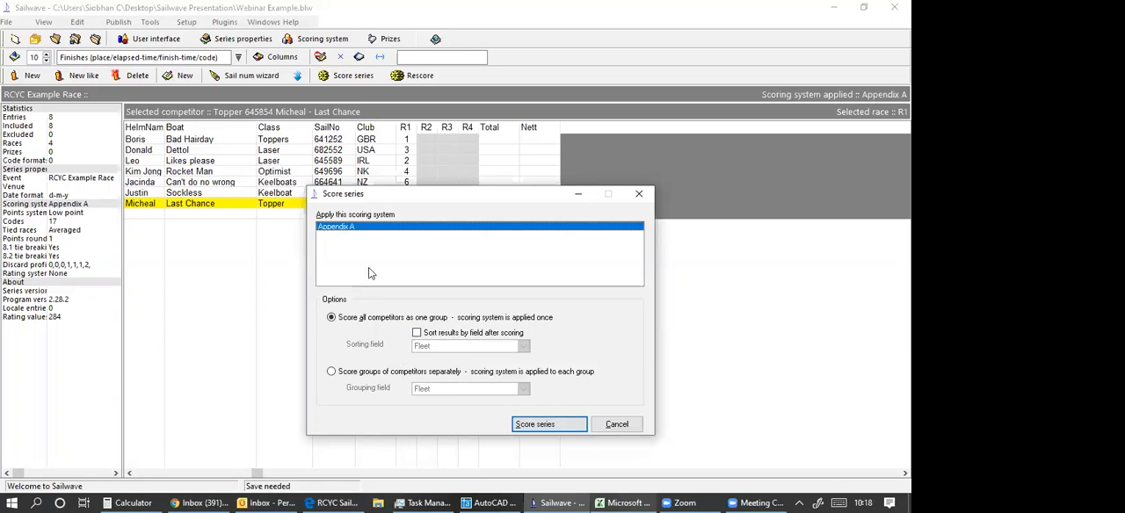
click(539, 426)
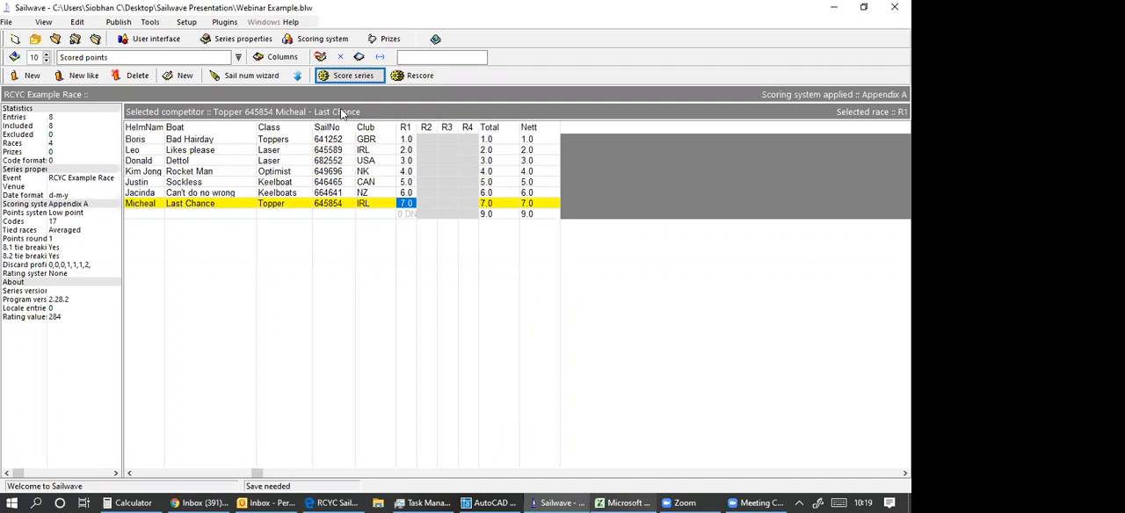
Examine the grouping fields for scoring competitor groups separately, and rescore the series with all competitors as one group.
click(340, 76)
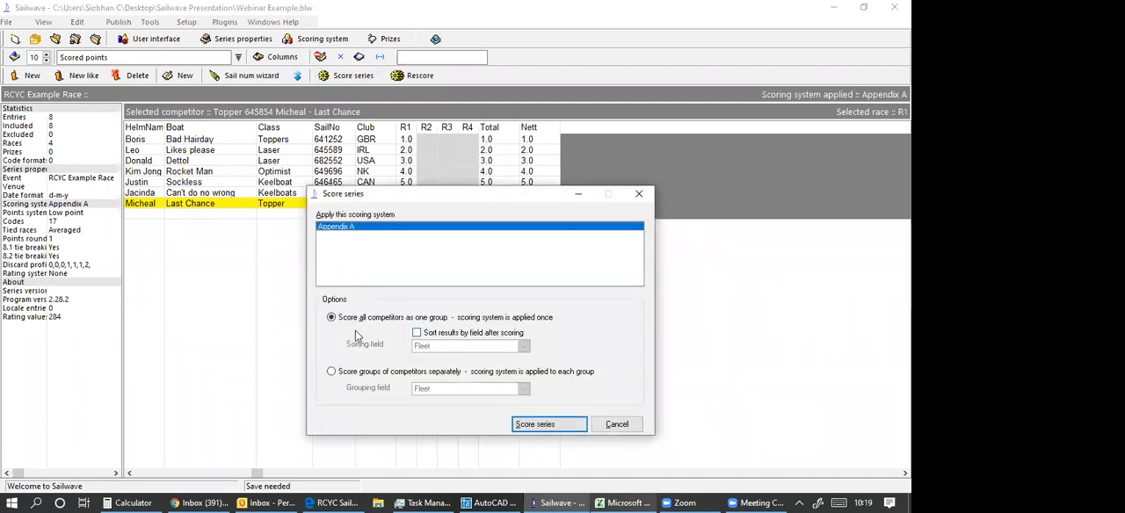
click(331, 372)
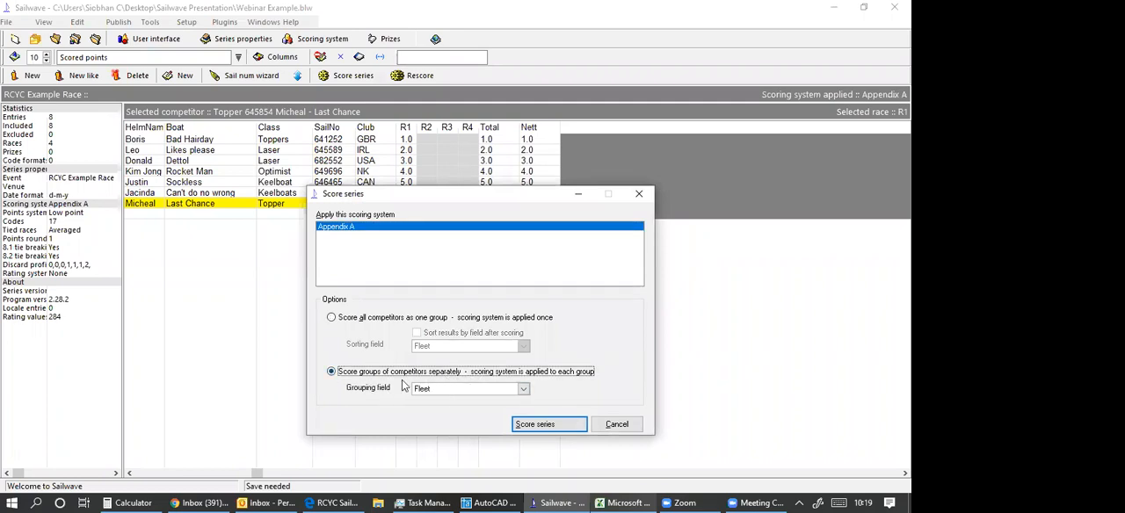
click(523, 390)
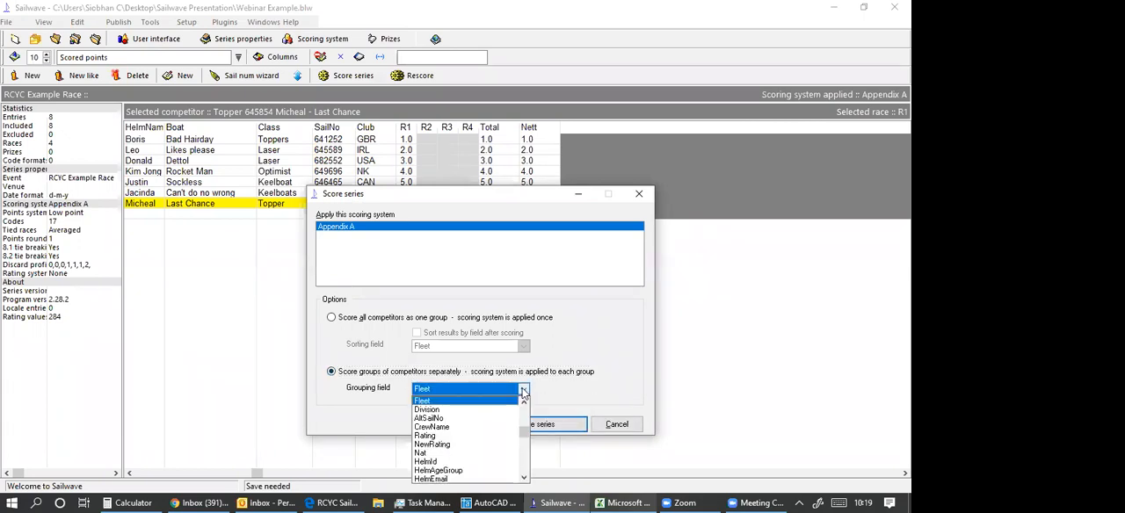
click(522, 391)
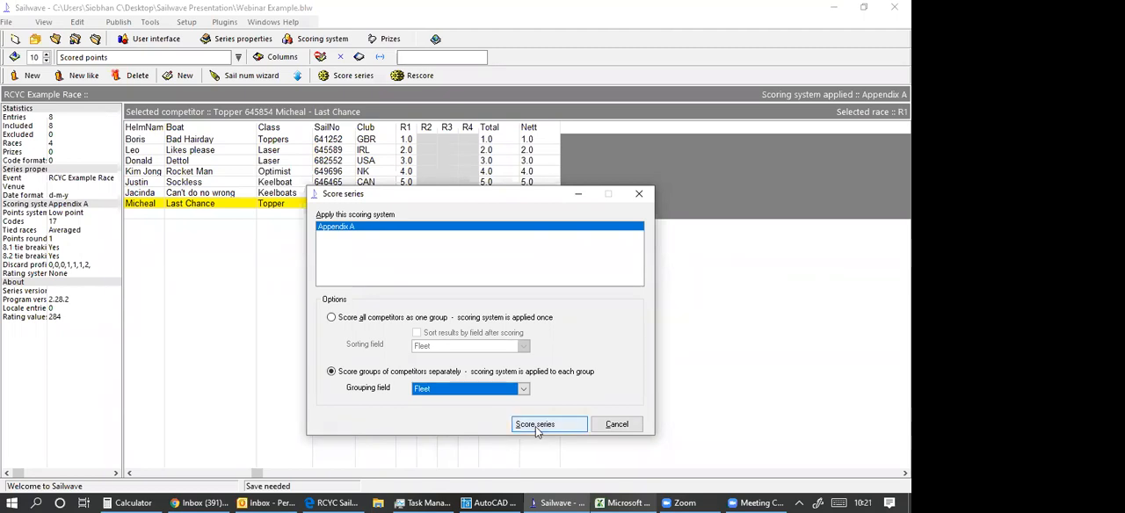
click(331, 319)
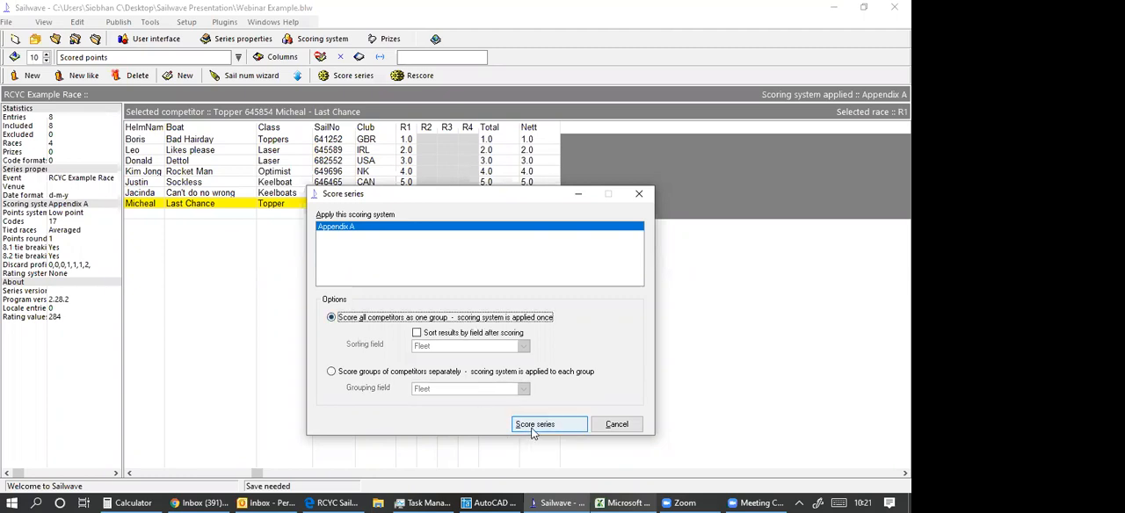
click(531, 430)
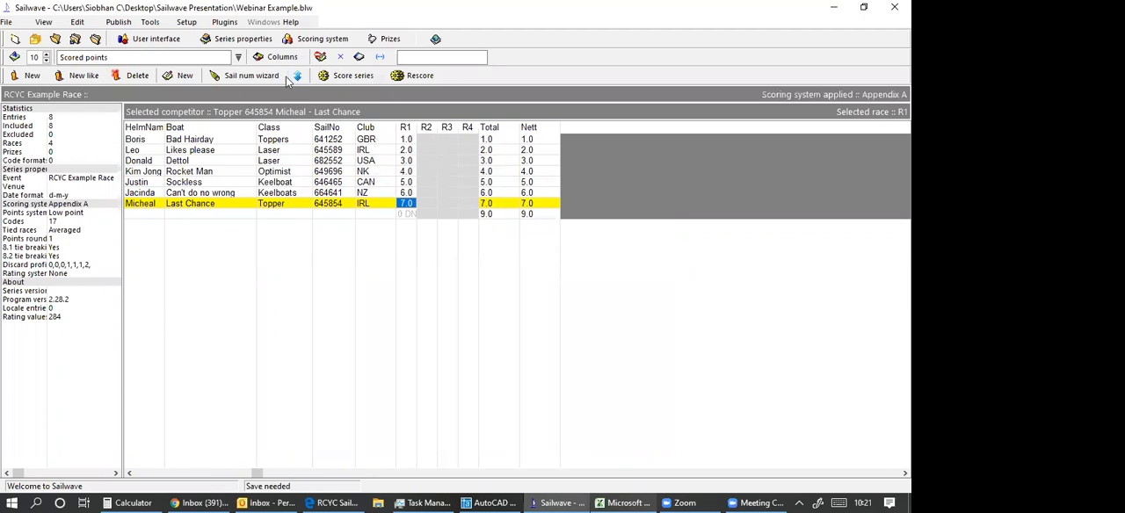
Set up the sail number wizard for race 1 to identify competitors by SailNo, matching the last 4 characters only.
click(251, 75)
click(252, 78)
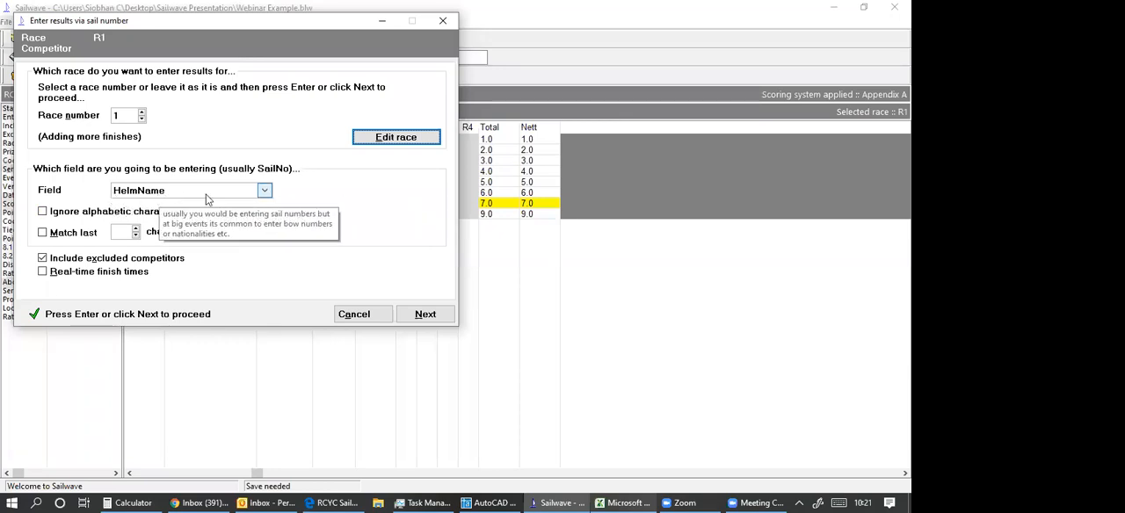
click(206, 195)
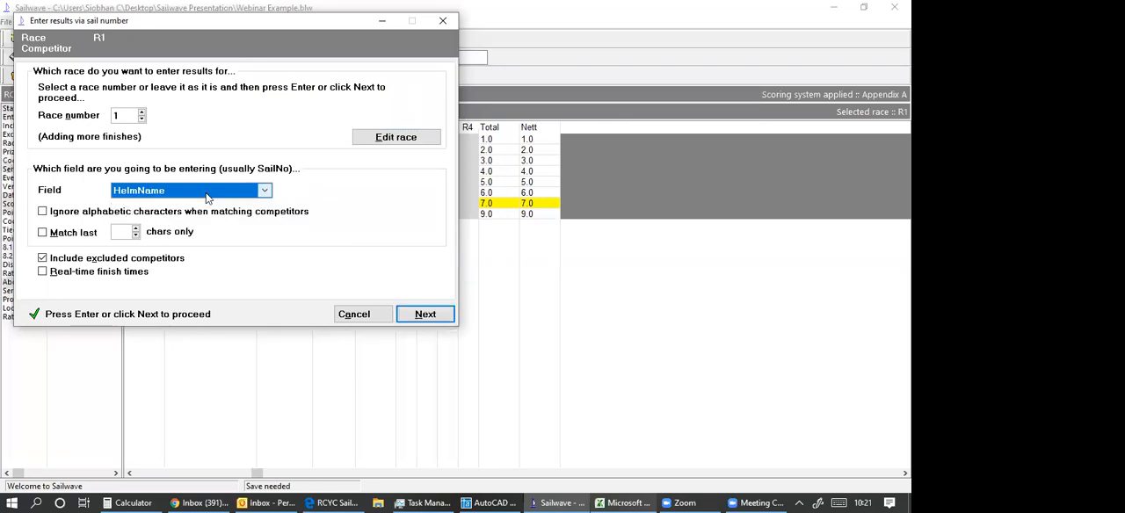
click(265, 193)
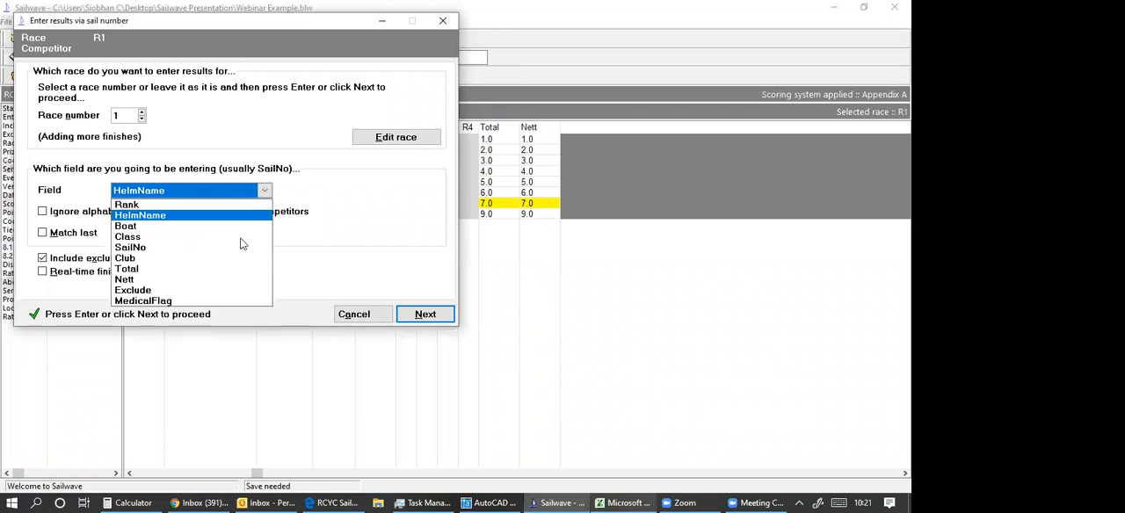
click(163, 248)
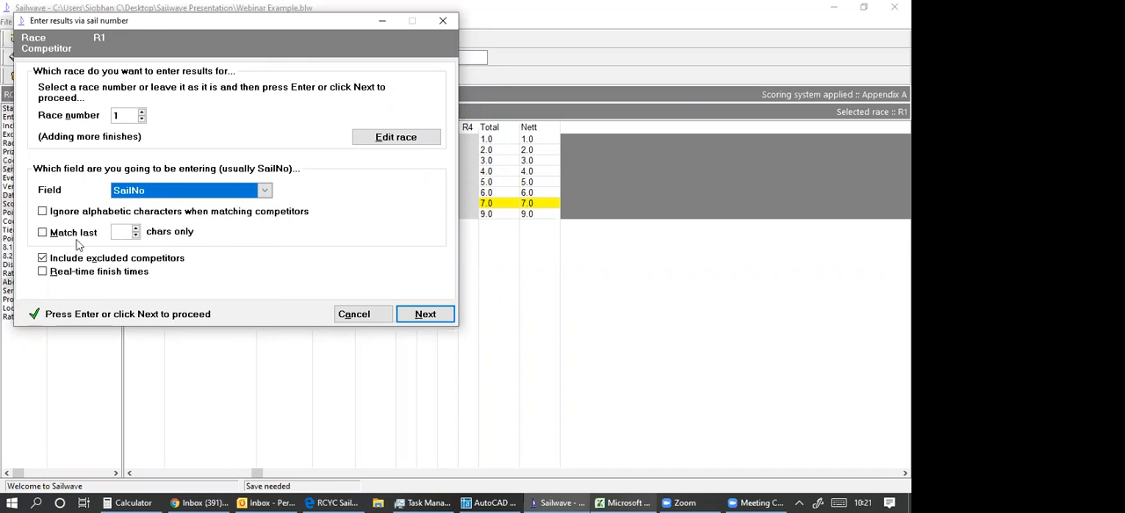
click(42, 234)
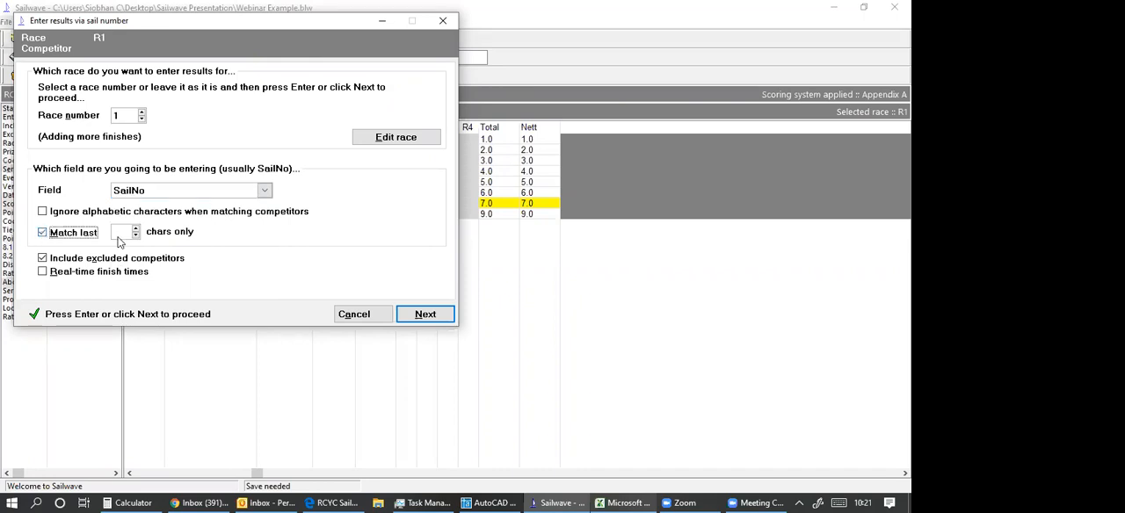
click(122, 235)
text(4)
key(Return)
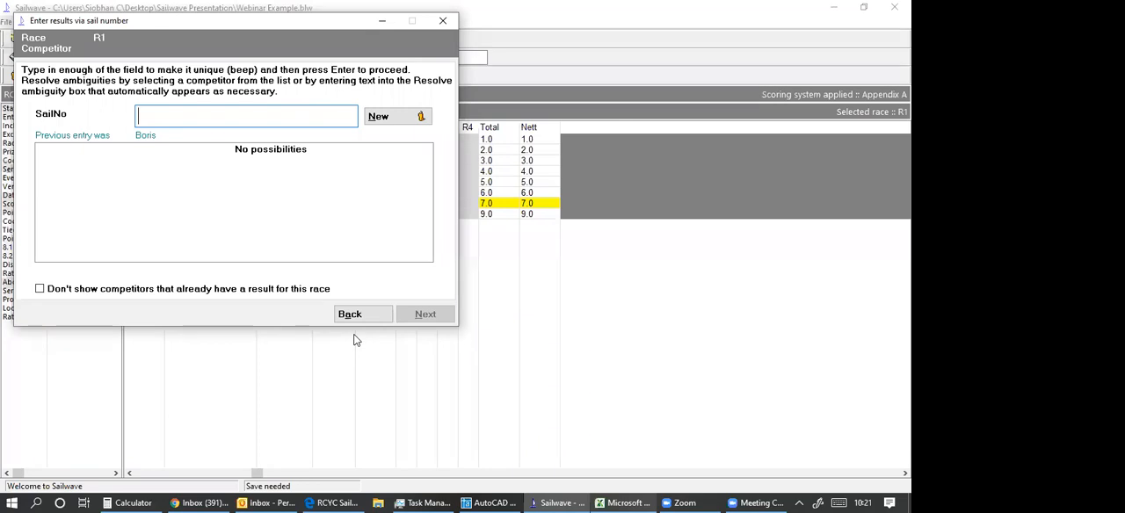
Look up the sail number ending in 1252 in the wizard and select the matching Bad Hairday entry.
text(1252)
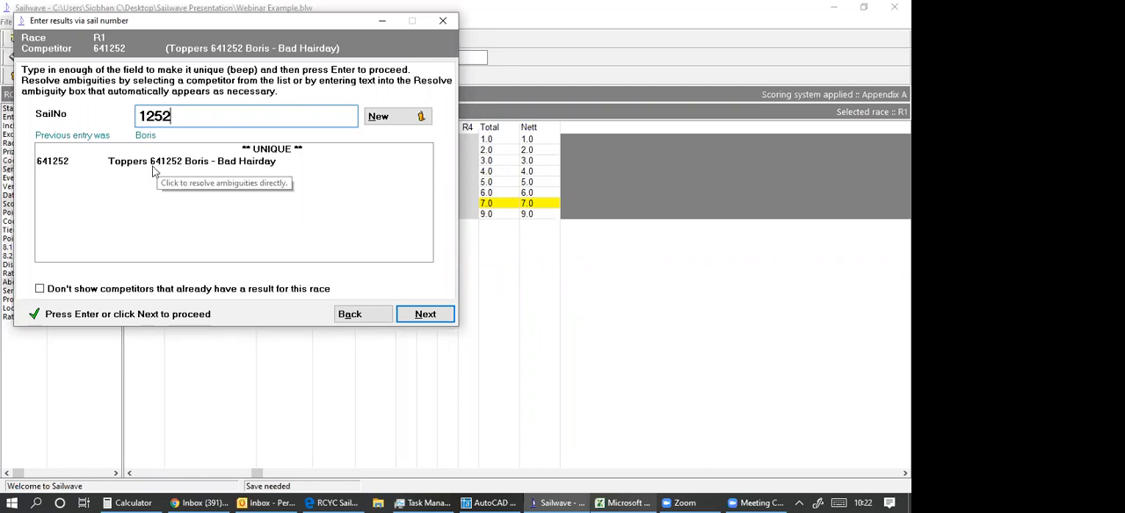
key(BackSpace)
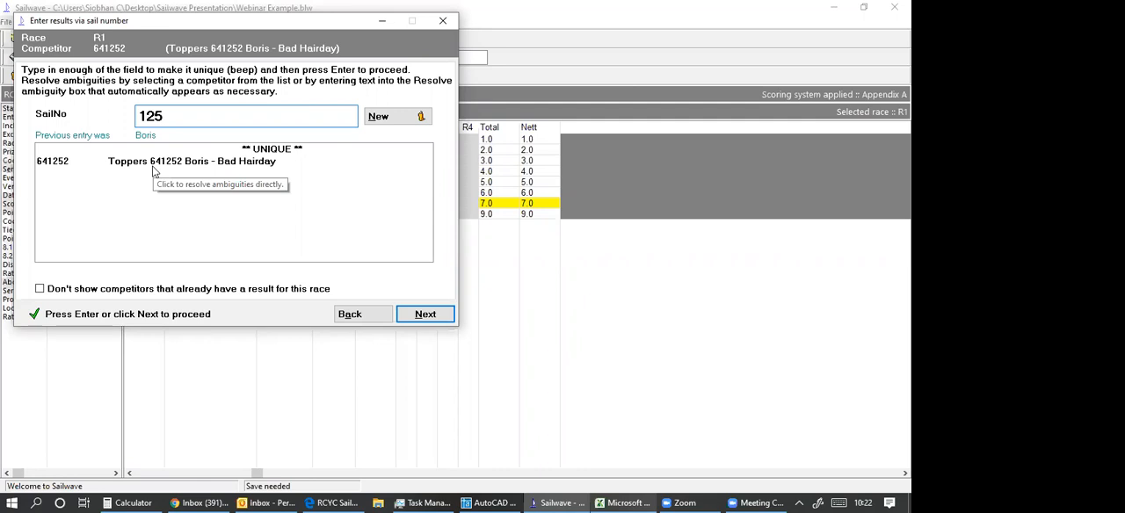
text(2)
click(171, 166)
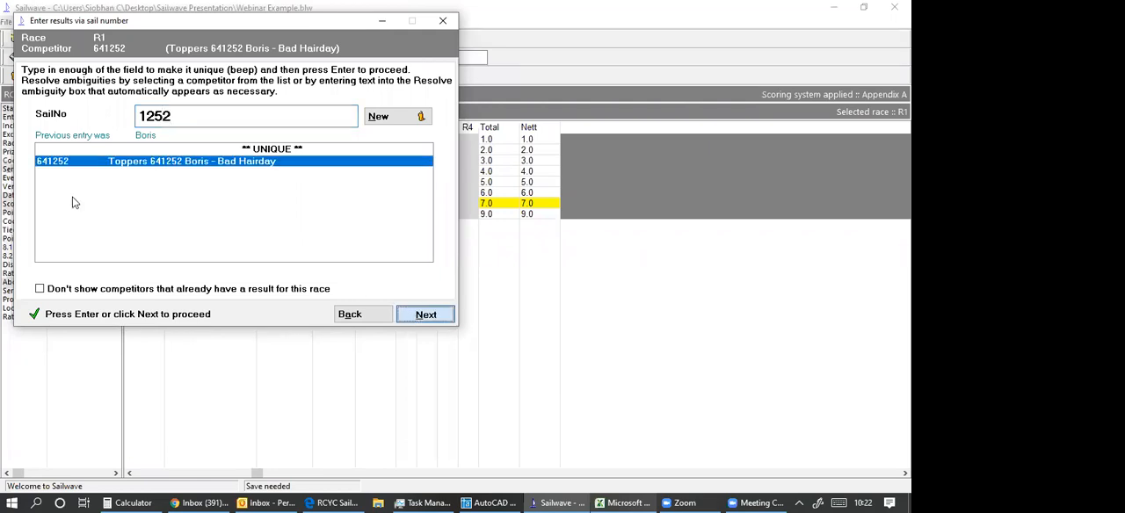
Record place 1 for Bad Hairday in R1 through the sail number wizard, and close the wizard.
key(Return)
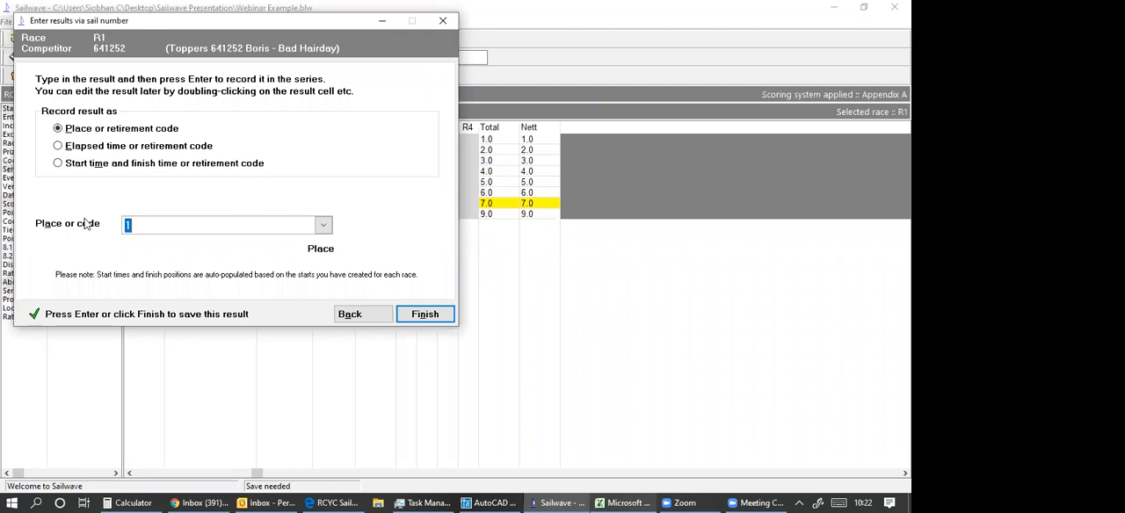
click(433, 321)
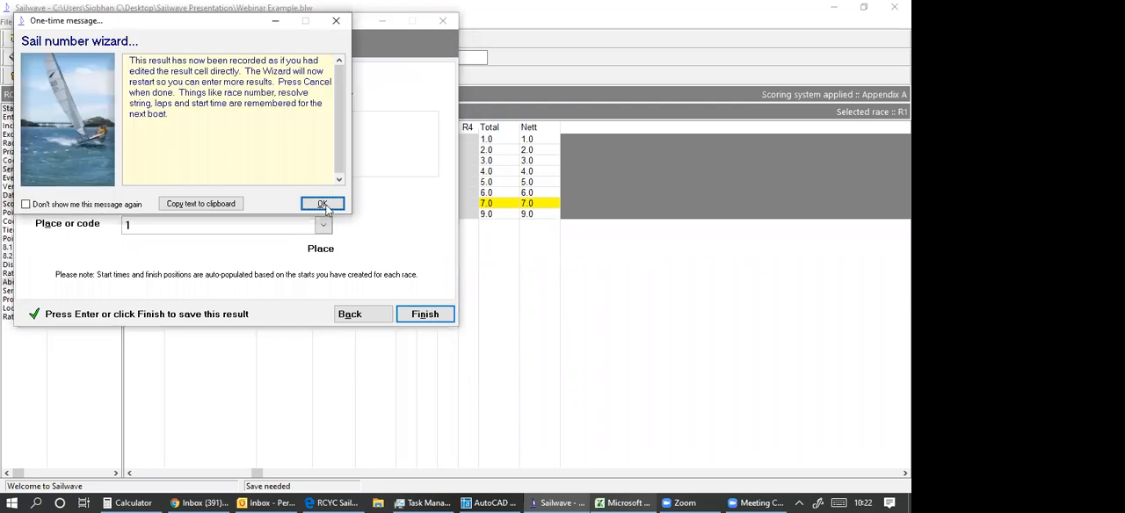
click(323, 205)
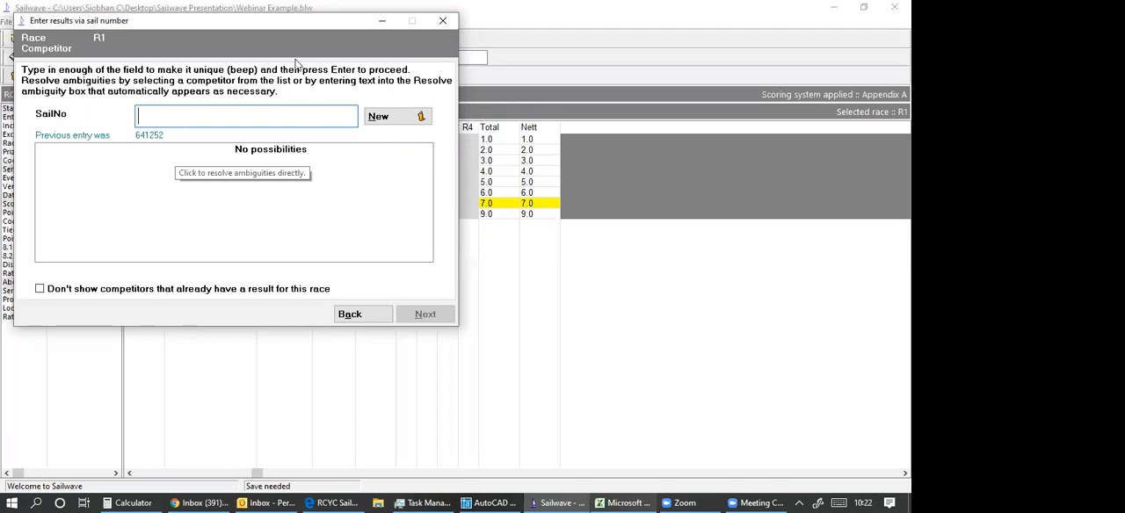
key(alt+b)
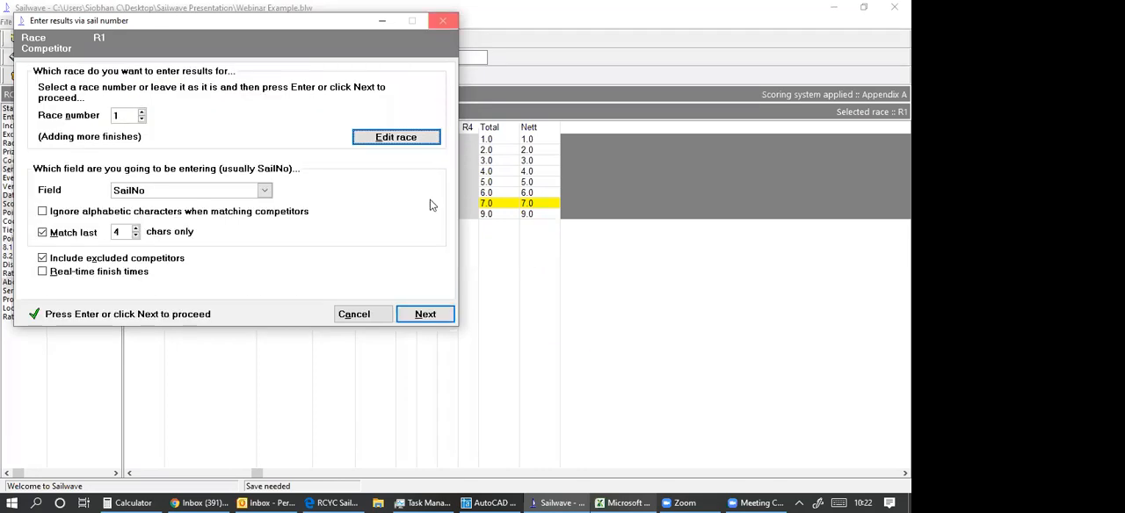
key(Escape)
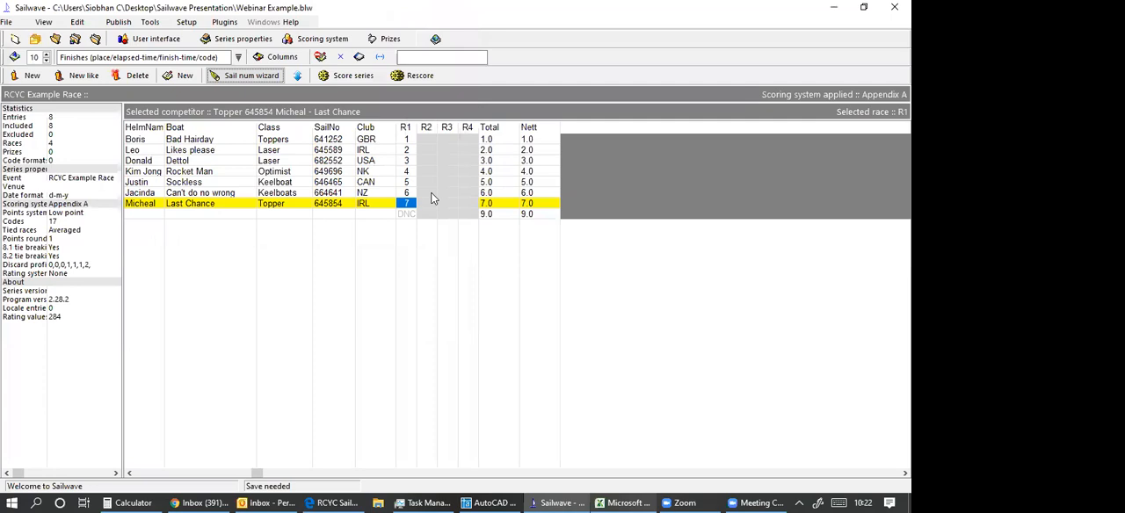
Record the R2 finishing places 1 for Likes please and 2 for Rocket Man.
double_click(427, 139)
key(Escape)
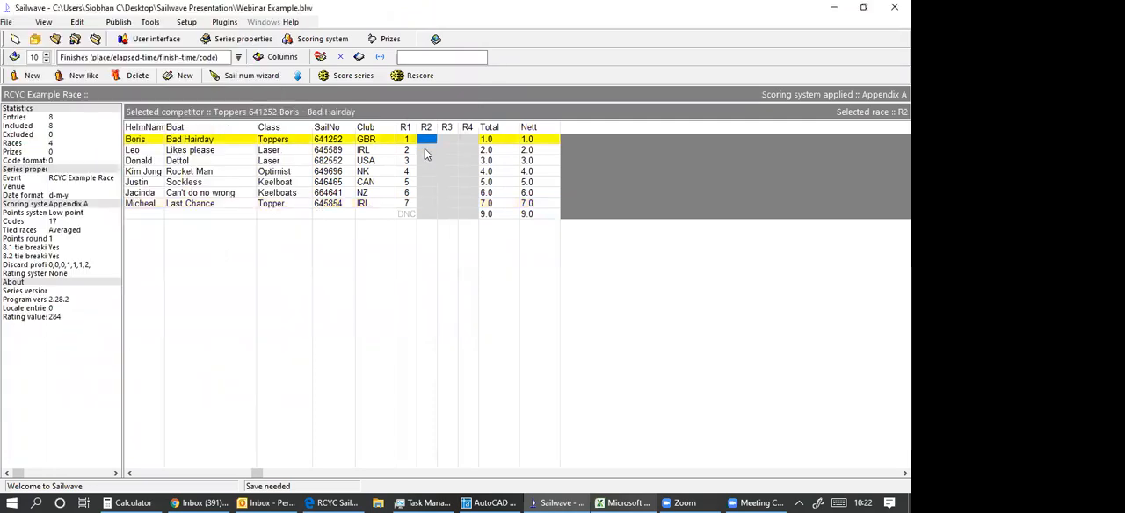
double_click(427, 150)
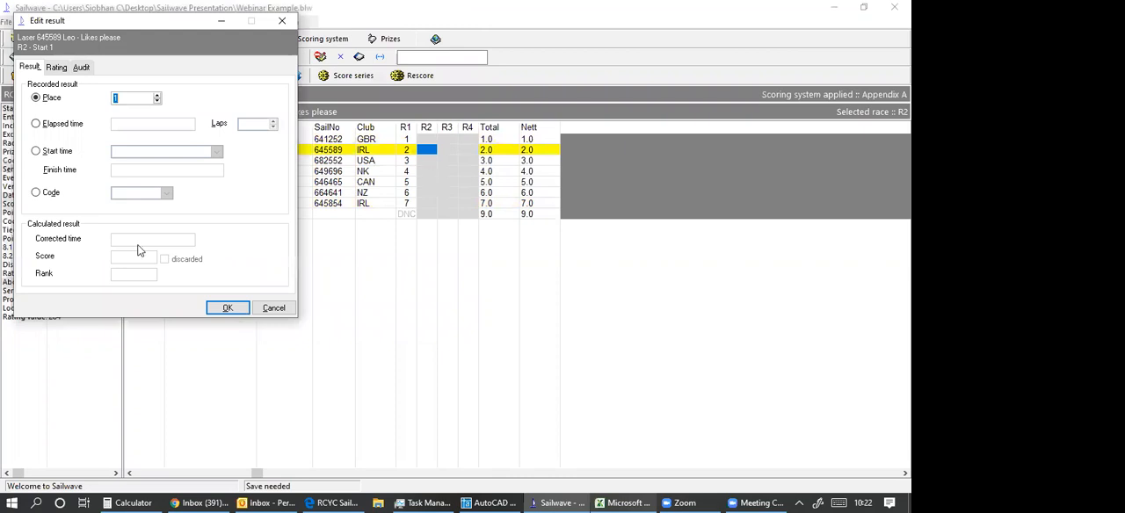
click(224, 312)
key(Down)
key(Down)
key(Return)
Record the R2 finishing places 3 for Bad Hairday and 4 for Can't do no wrong.
key(Return)
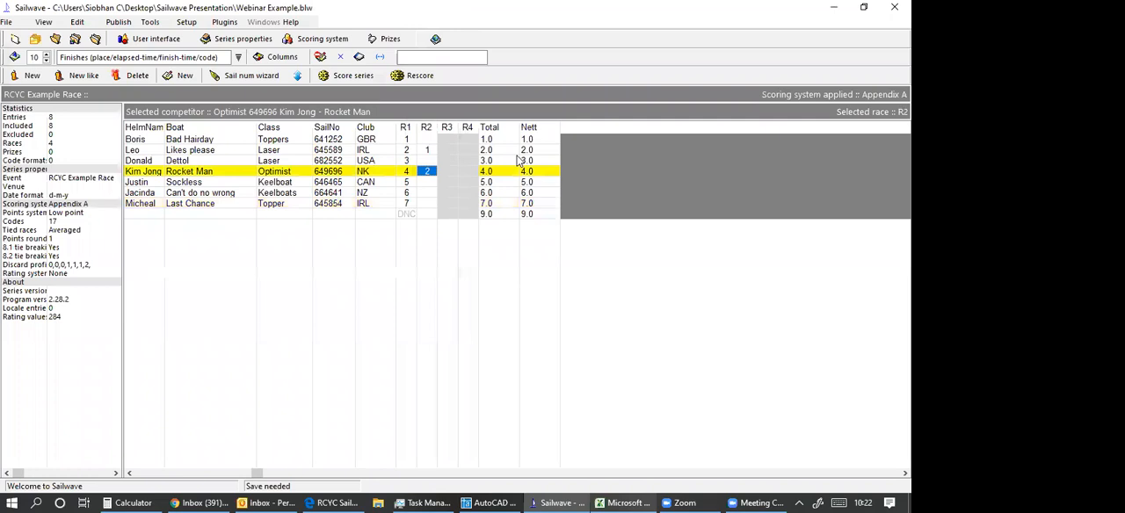
key(Up)
key(Up)
key(Up)
key(Return)
key(Return)
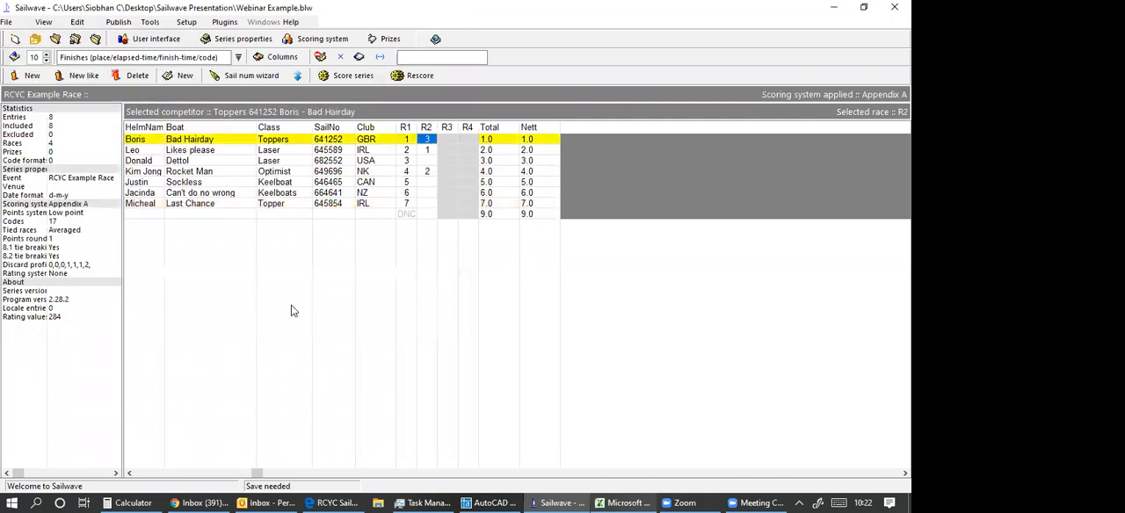
key(Down)
key(Down)
key(Down)
key(Down)
key(Down)
key(Return)
key(Return)
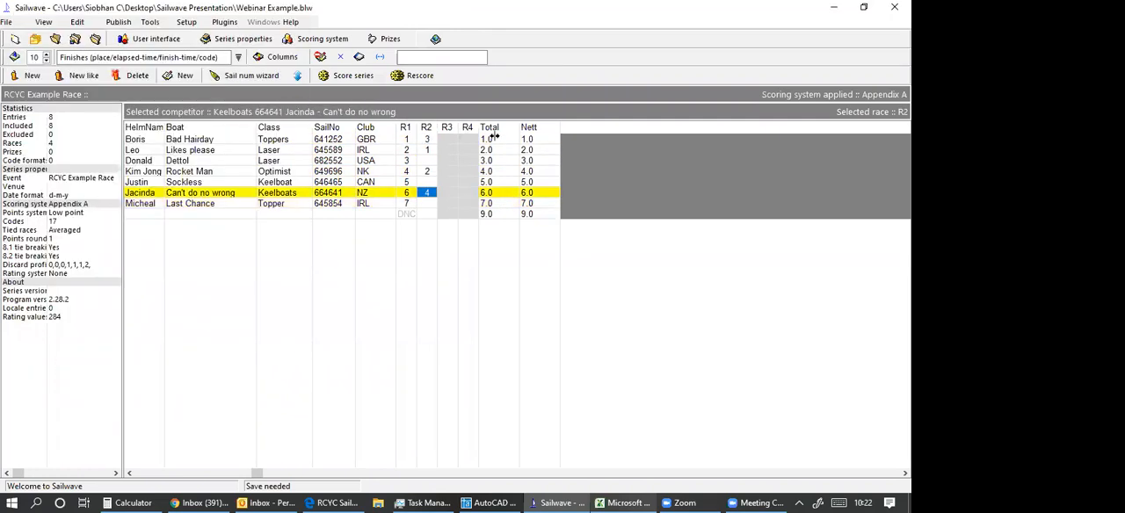
Record the R3 finishing places 1 for Bad Hairday and 2 for Likes please.
click(454, 142)
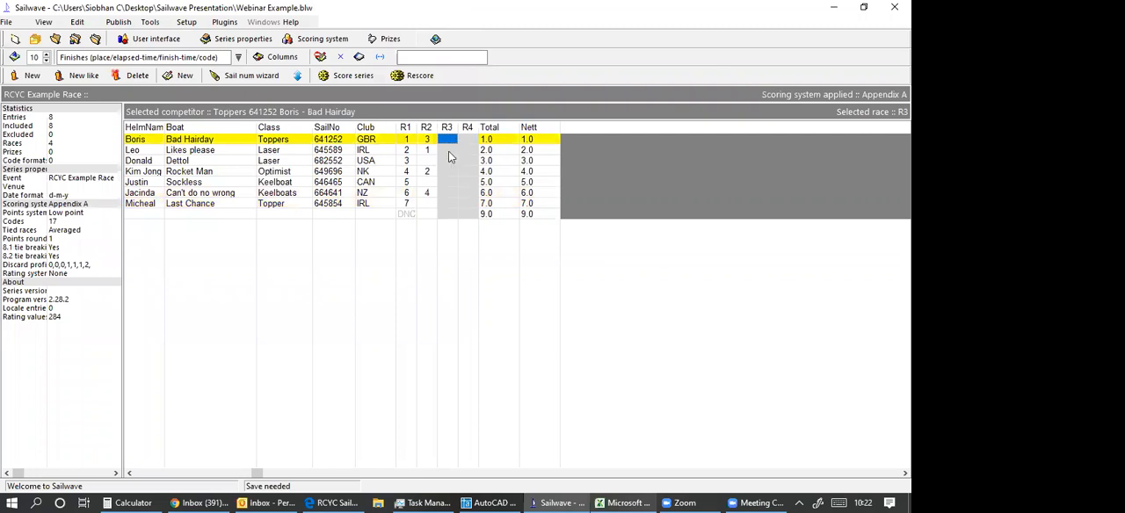
text(1)
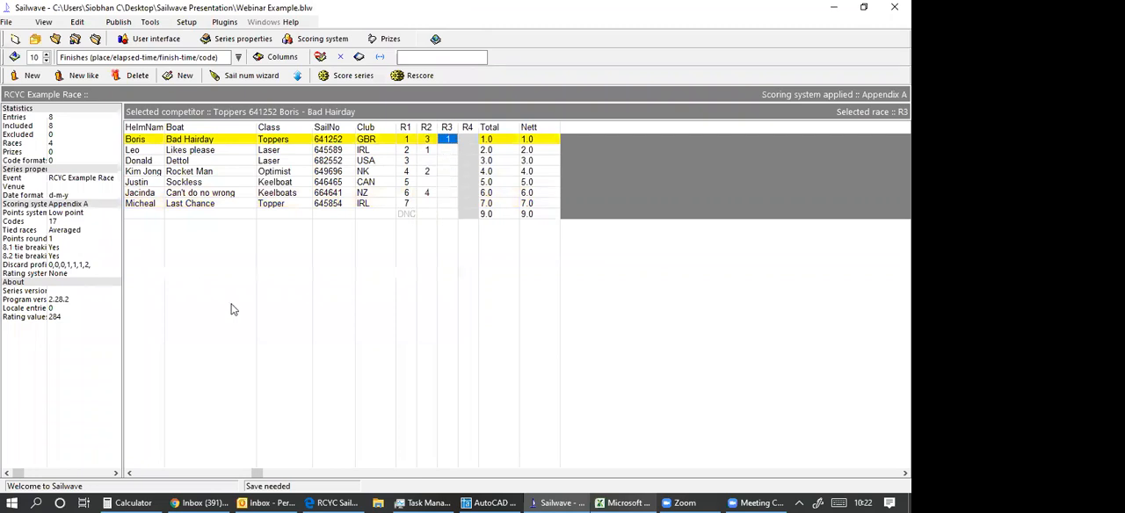
double_click(449, 151)
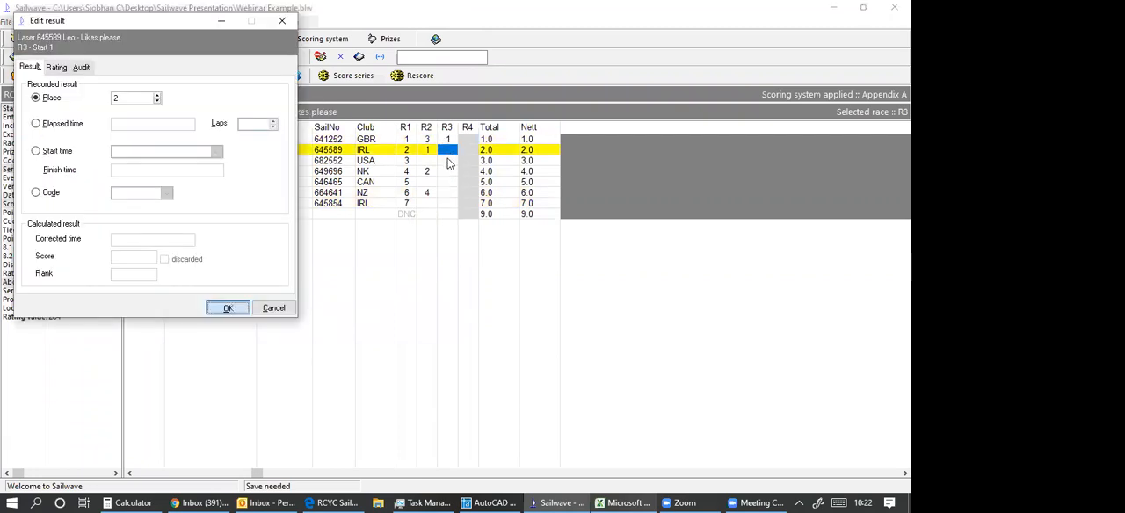
key(Return)
key(Down)
Record the code DNF for Dettol and place 3 for Rocket Man in R3.
key(Return)
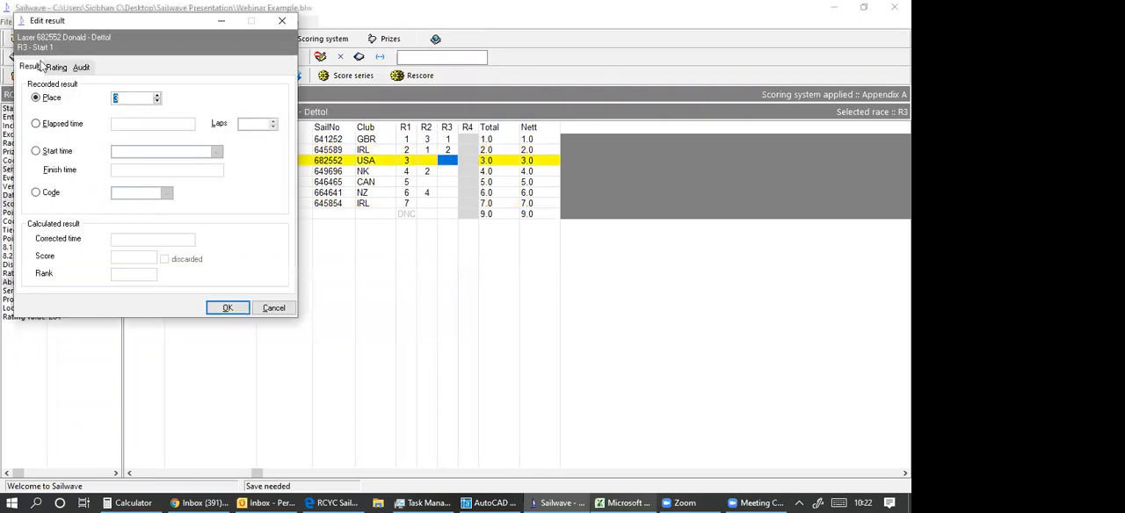
click(38, 194)
click(166, 196)
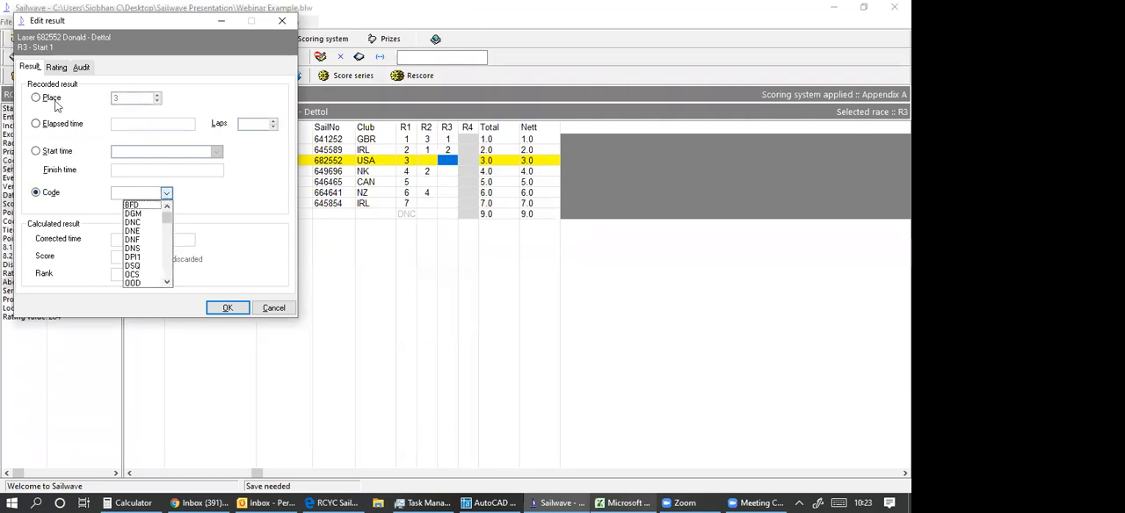
click(136, 239)
click(226, 309)
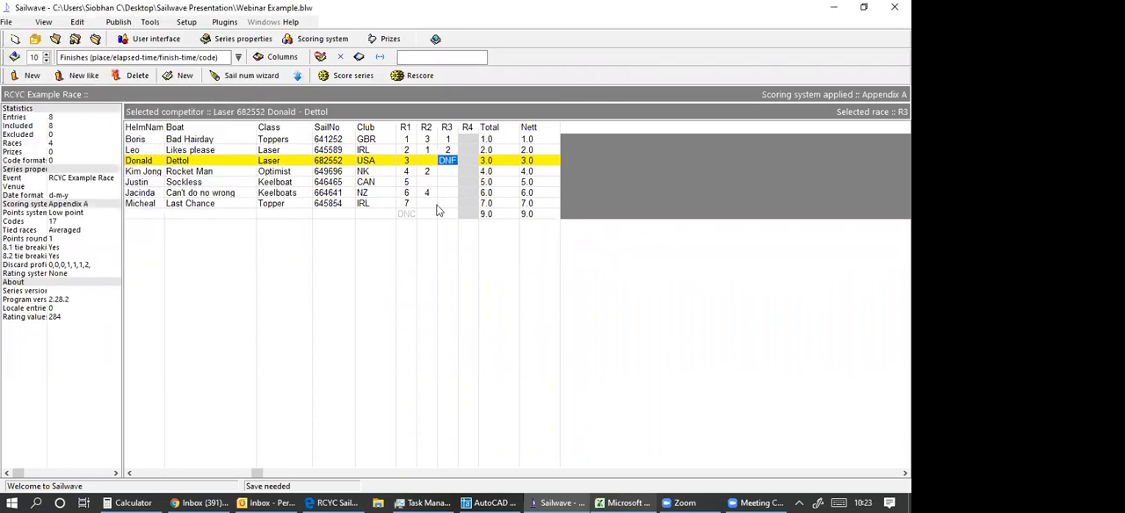
double_click(446, 172)
click(227, 308)
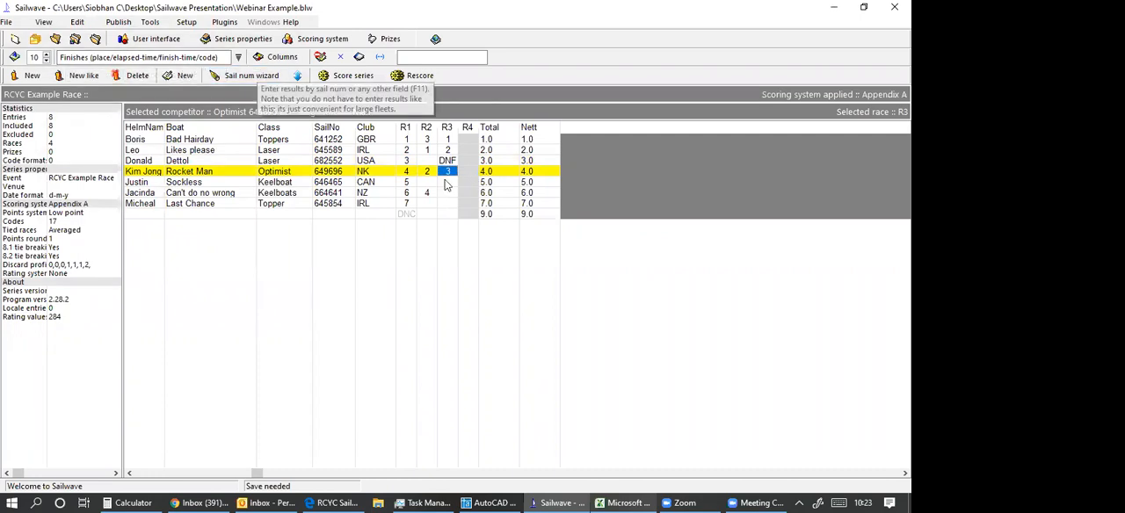
Record the code DNF for Sockless and place 4 for Can't do no wrong in R3.
double_click(448, 183)
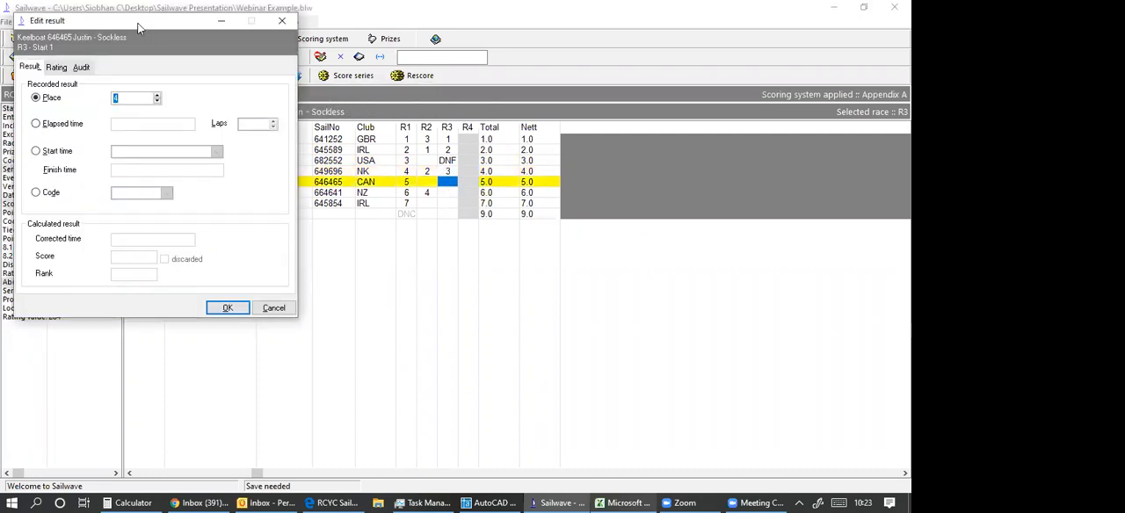
drag(196, 25, 413, 47)
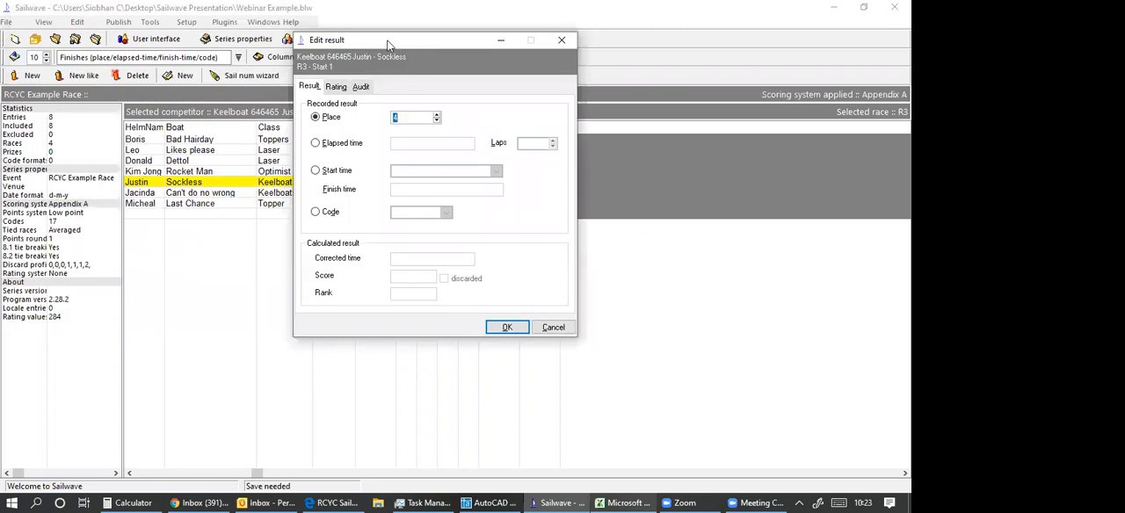
drag(389, 44, 483, 71)
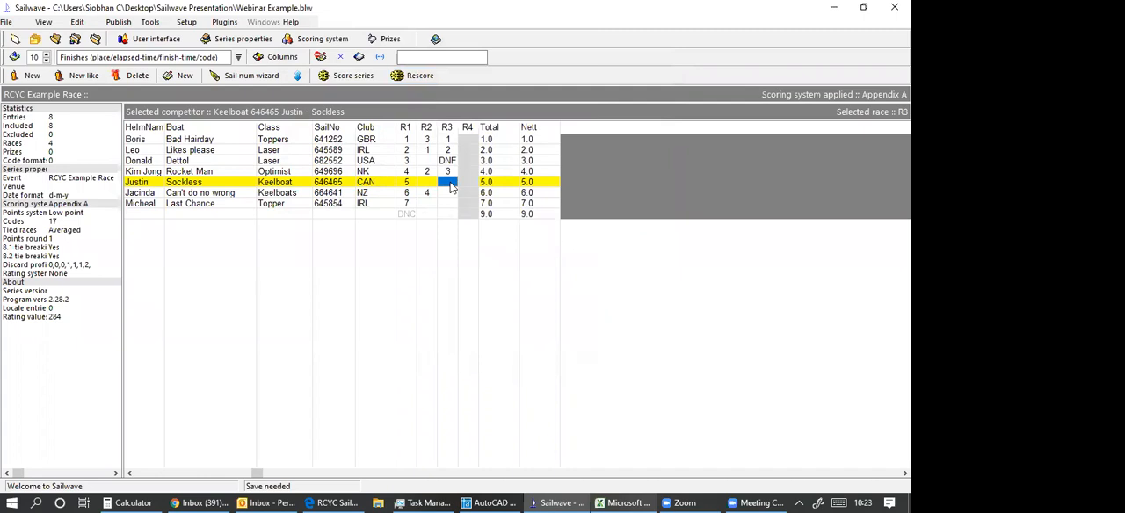
double_click(450, 185)
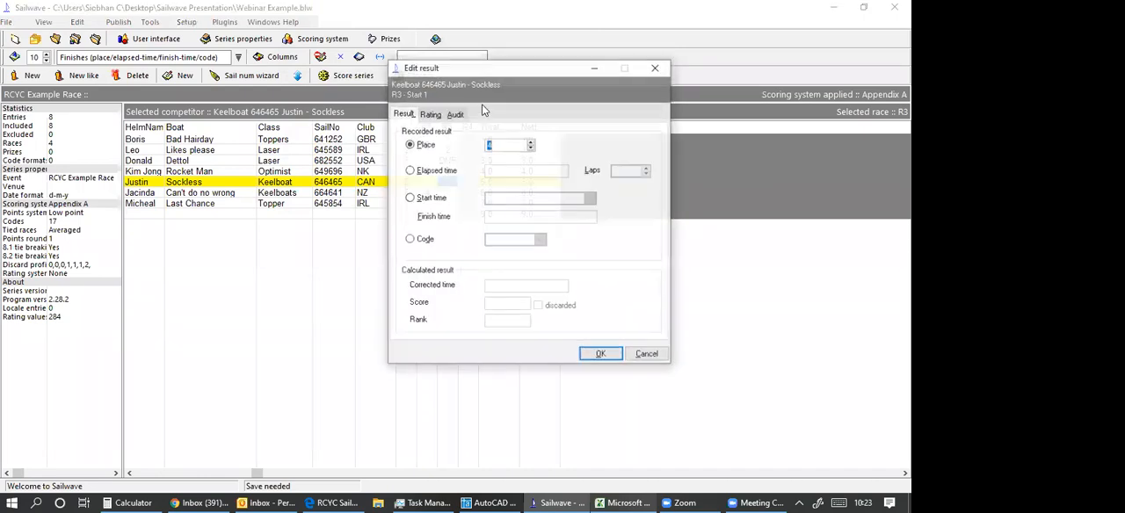
click(408, 239)
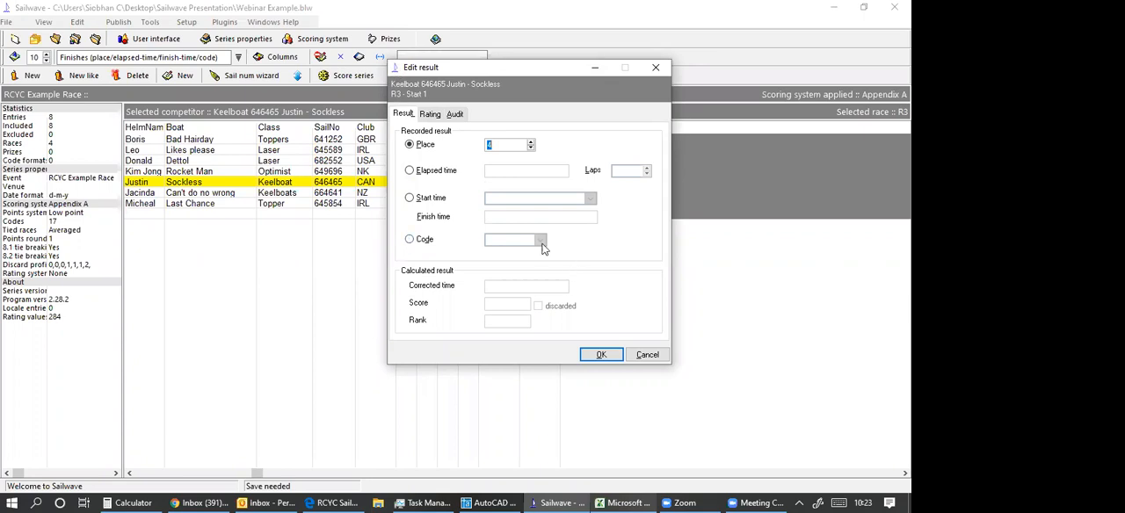
click(541, 241)
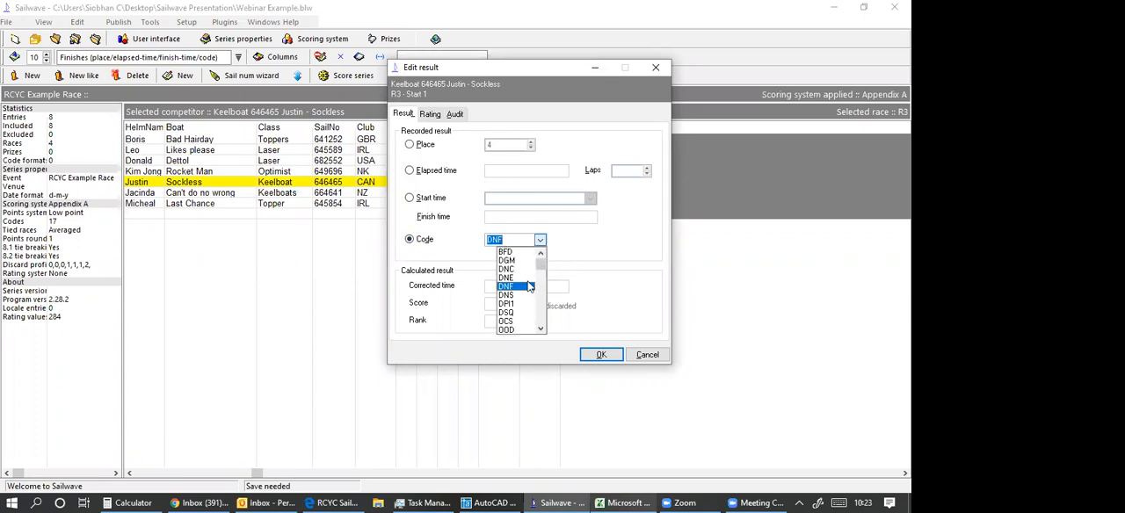
click(593, 354)
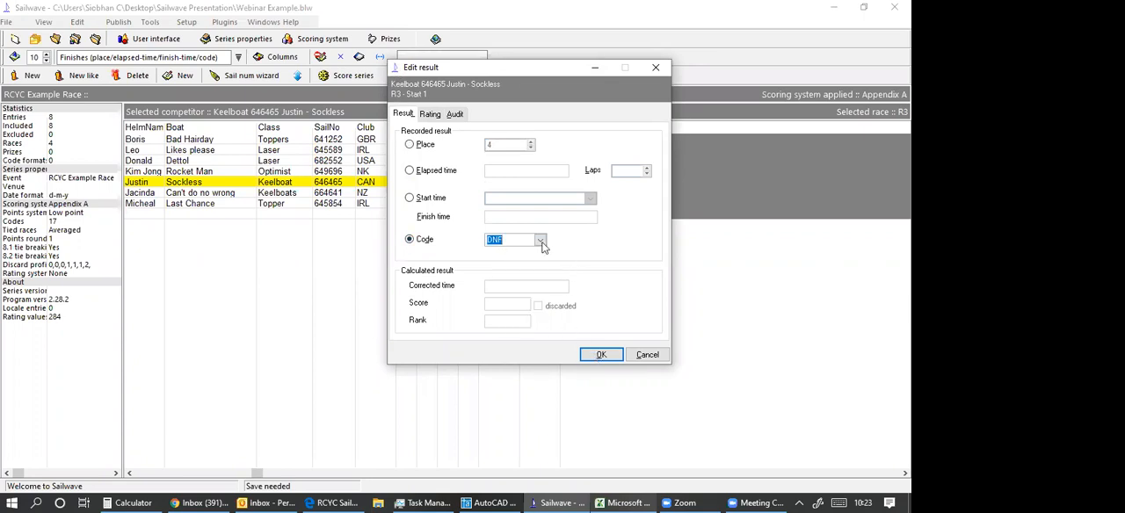
click(598, 354)
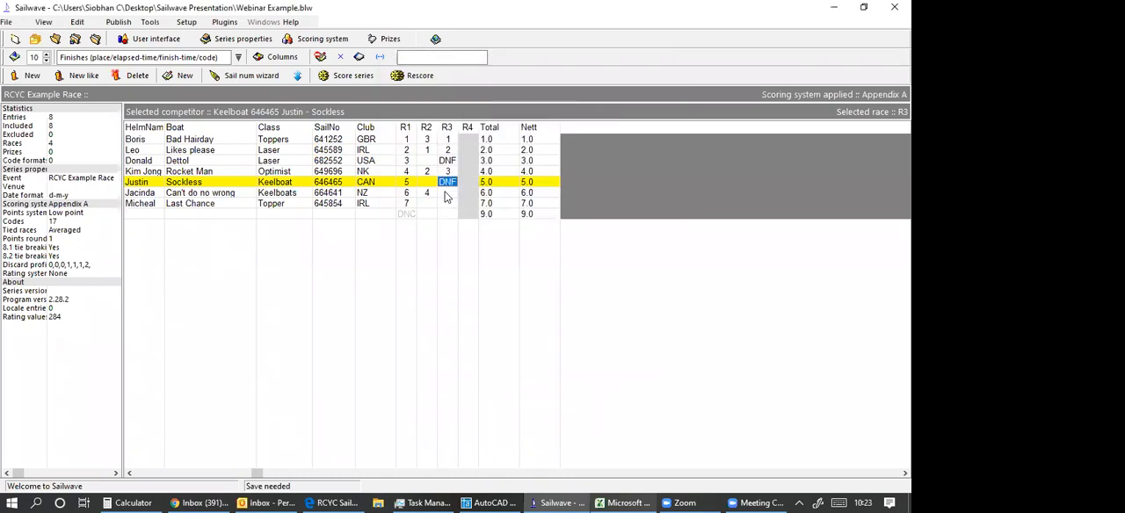
double_click(445, 197)
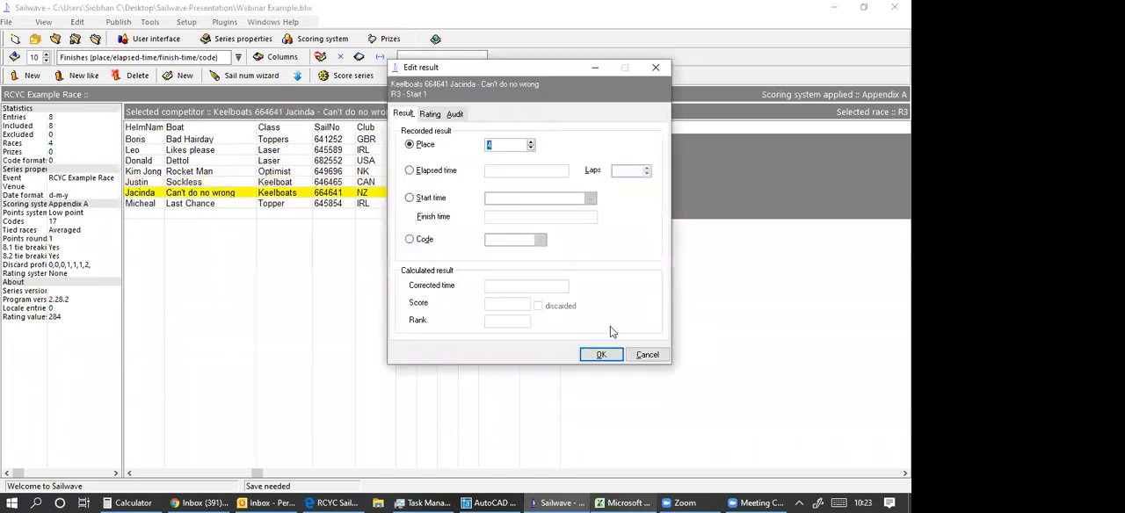
key(Return)
Record the R4 finishing places 1 for Bad Hairday, 2 for Dettol and 3 for Sockless.
click(467, 139)
click(598, 355)
click(470, 161)
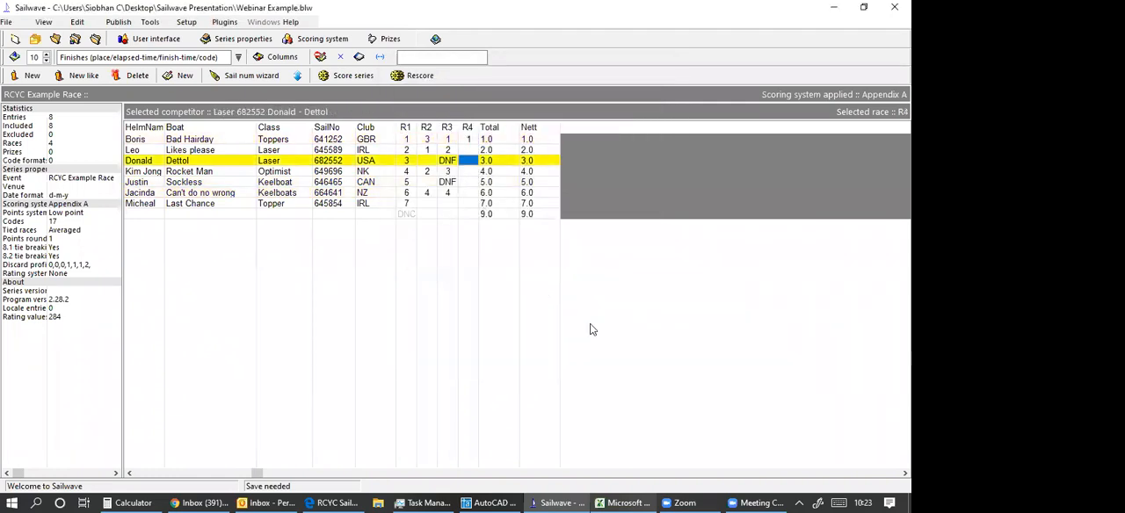
click(602, 356)
click(468, 182)
click(603, 356)
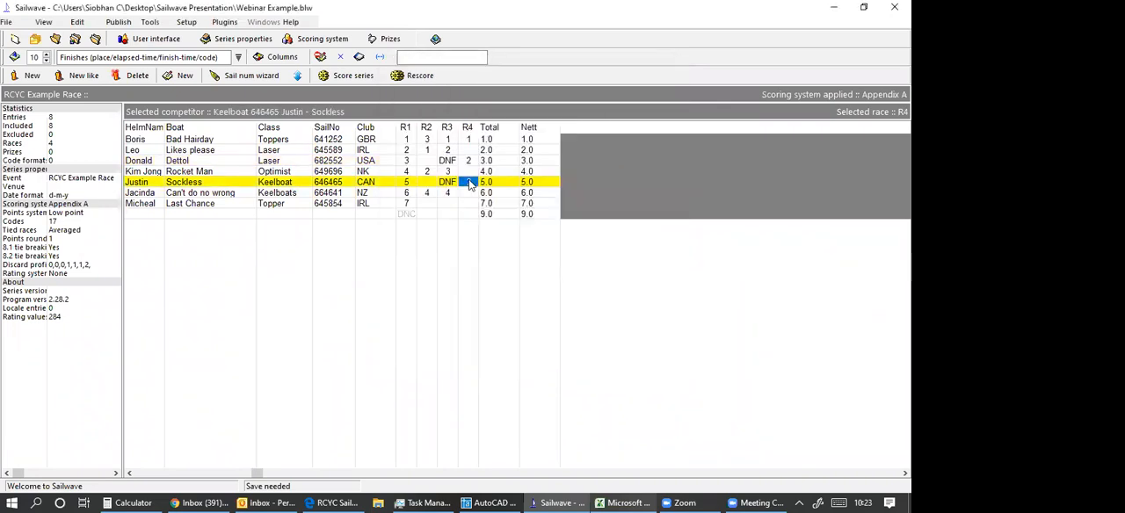
Try to record an R4 result for Rocket Man, and record place 4 for Last Chance in R4.
click(469, 172)
click(601, 354)
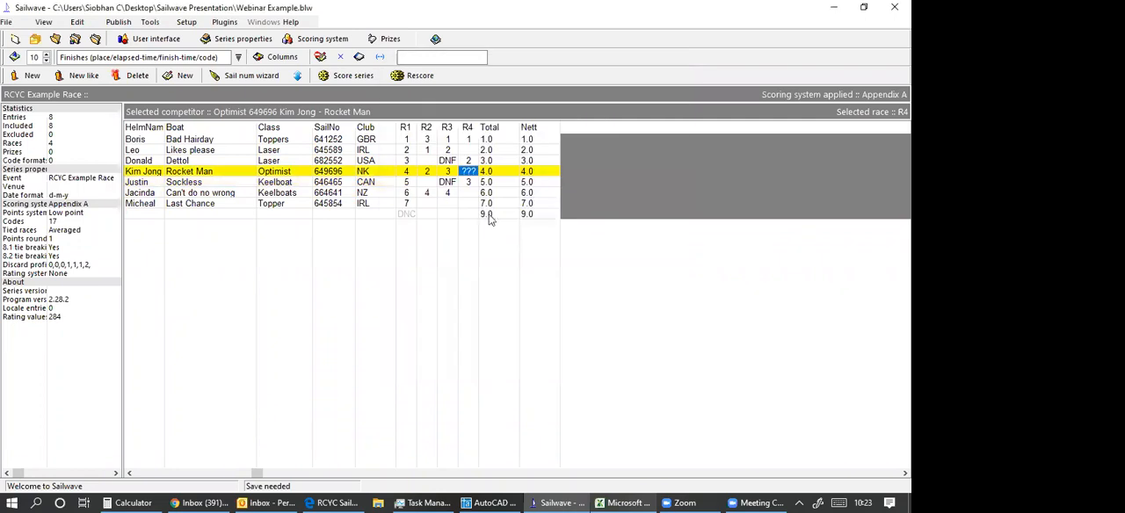
click(468, 204)
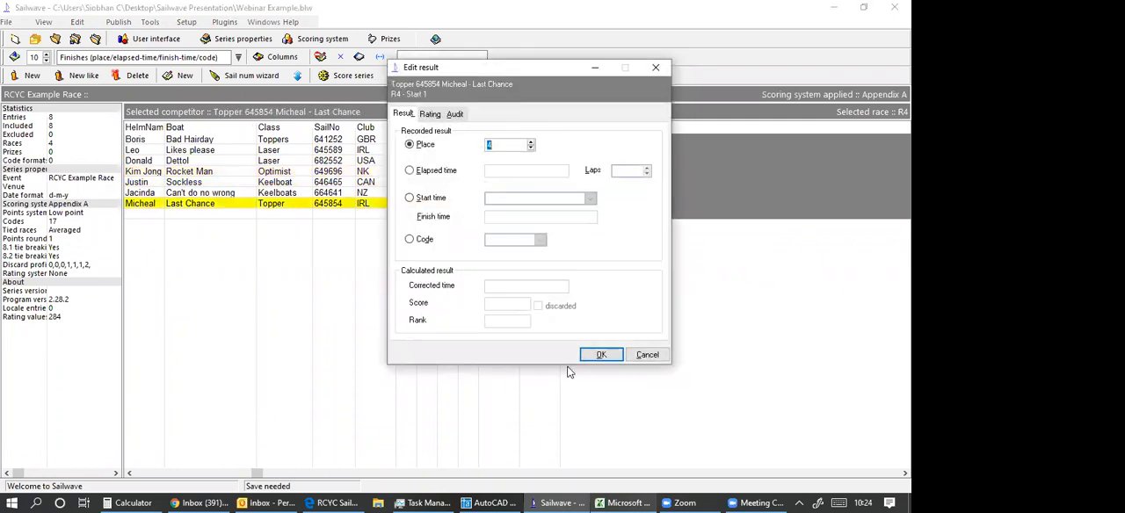
click(597, 354)
Try to record an R4 result for Rocket Man with elapsed time as the result type.
click(469, 174)
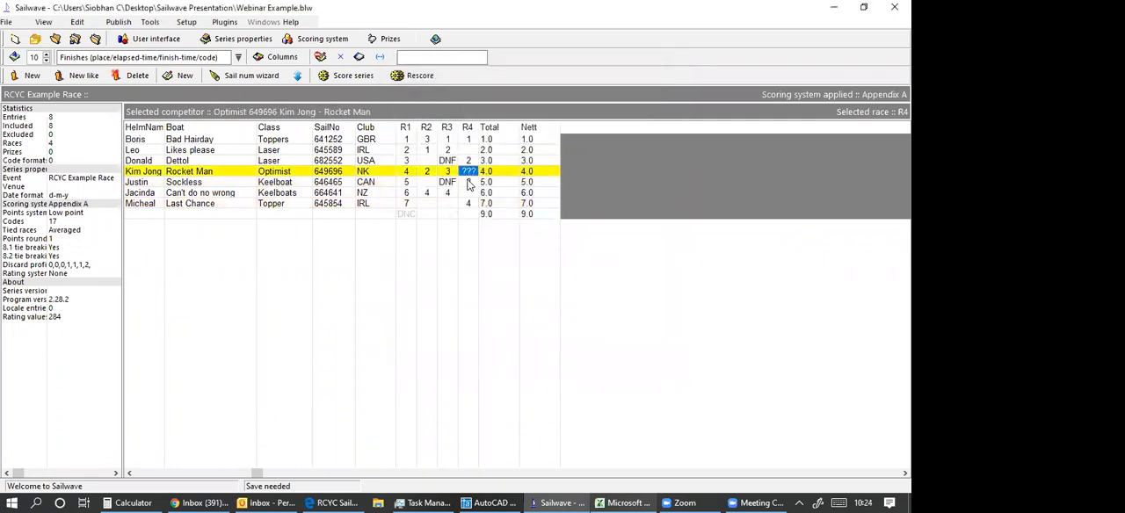
double_click(470, 173)
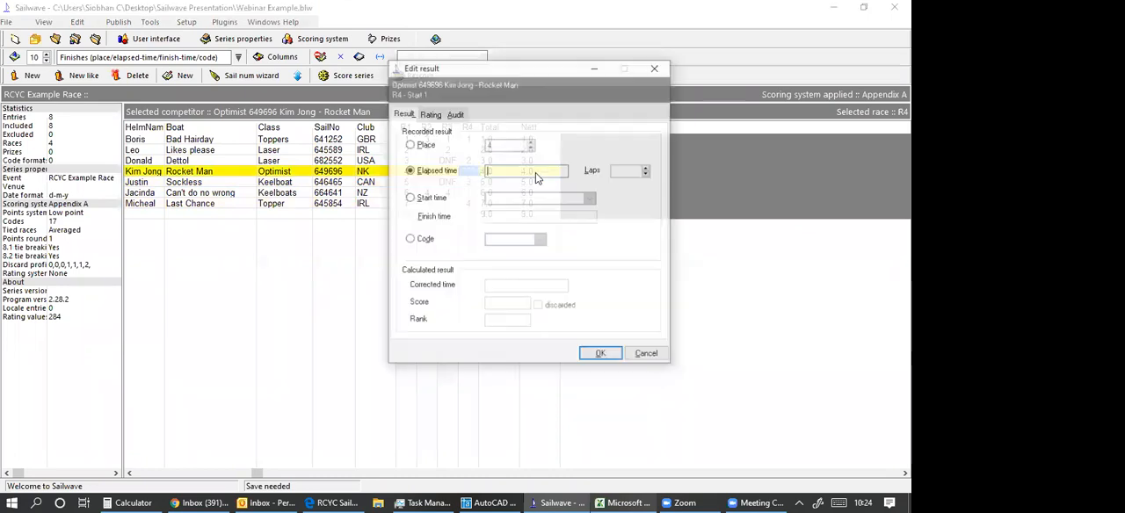
click(603, 355)
double_click(470, 172)
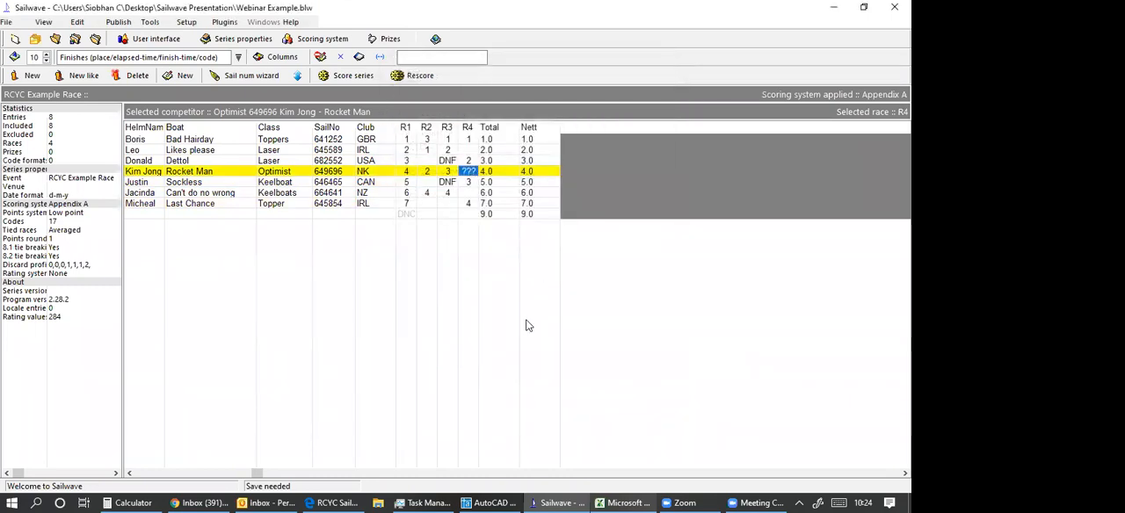
click(603, 354)
Widen the race columns and record place 4 for Rocket Man in R4.
drag(478, 127, 490, 129)
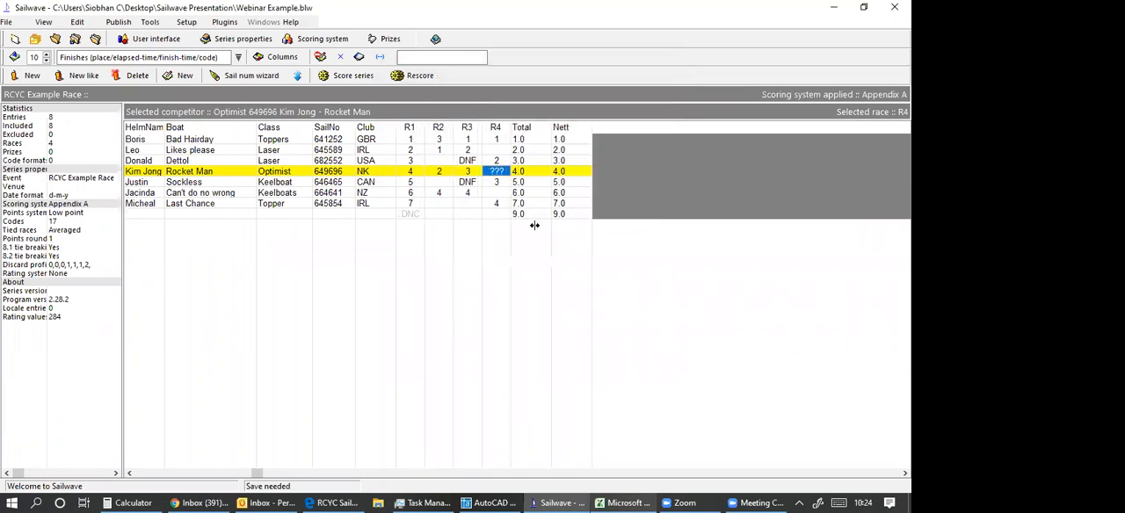
double_click(503, 173)
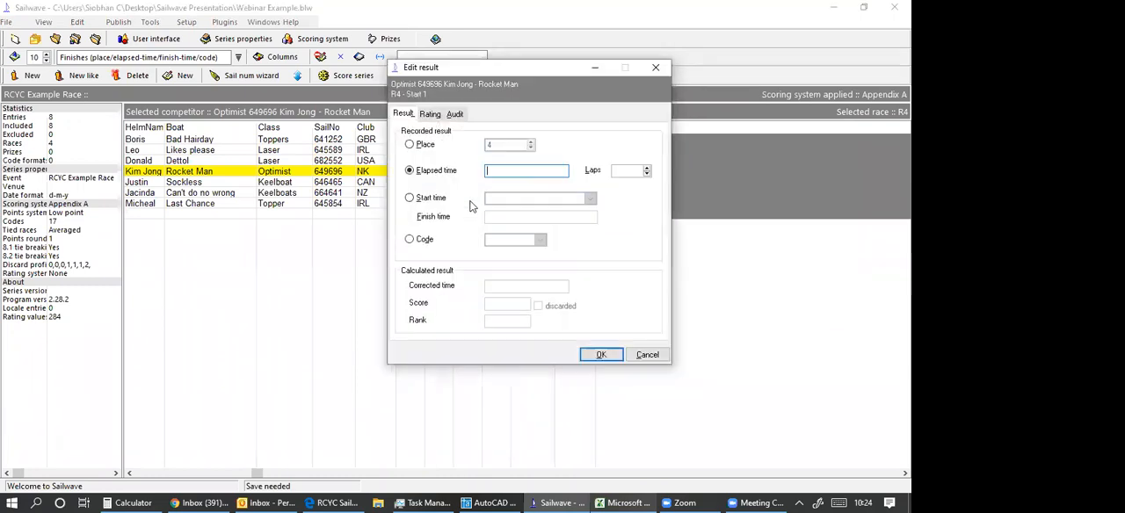
click(418, 144)
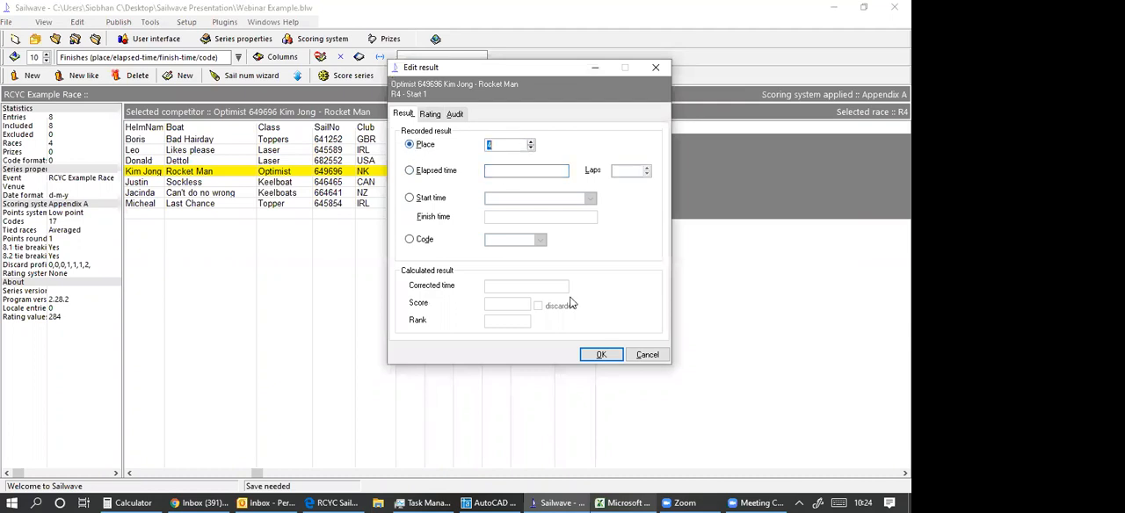
click(601, 354)
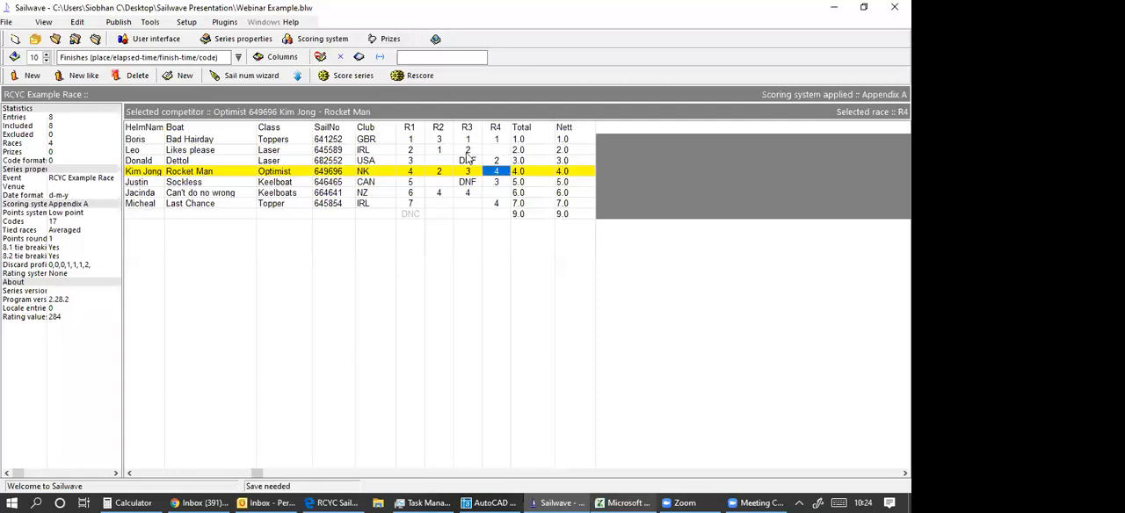
Record place 5 for Last Chance in R4 and rescore the series with the last applied scoring system.
click(498, 206)
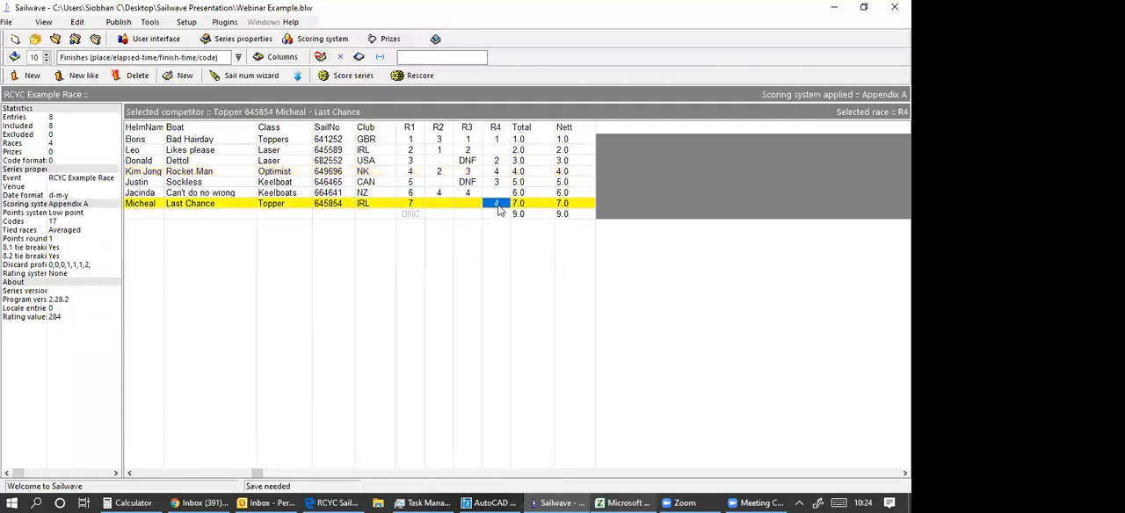
double_click(498, 209)
text(5)
click(609, 354)
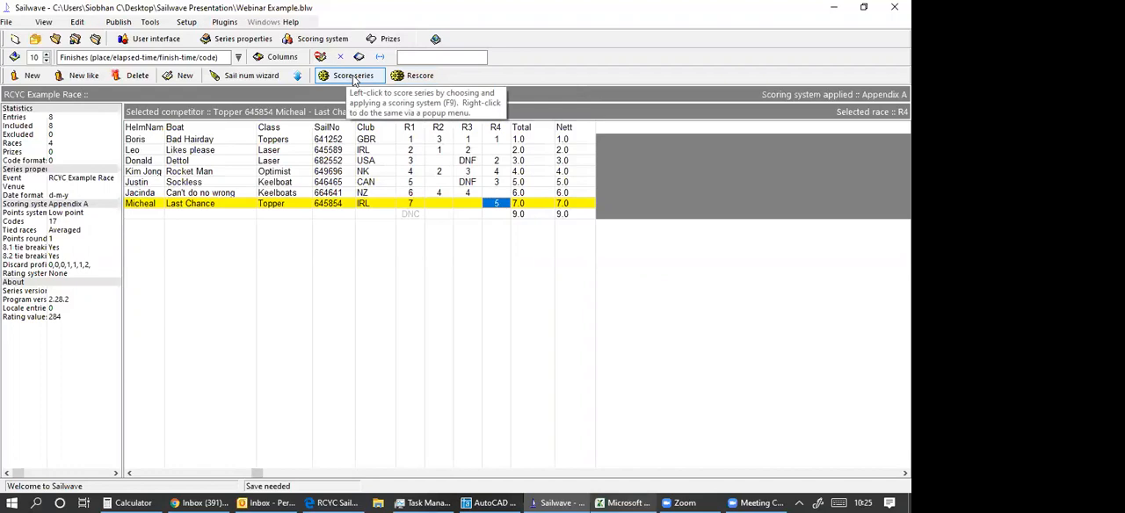
click(420, 79)
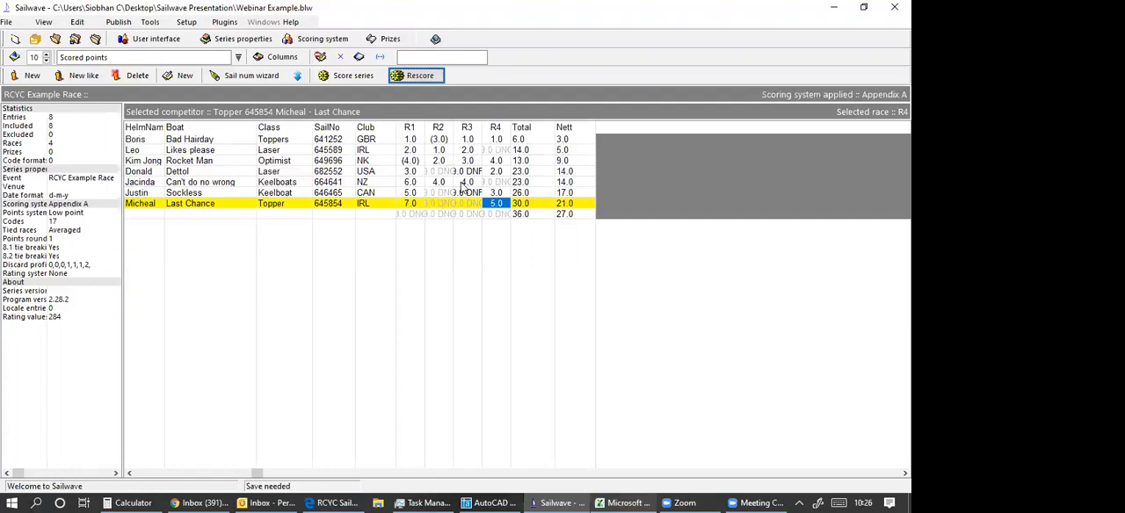
Examine the tie resolution and discard profile settings of the Appendix A scoring system.
click(326, 79)
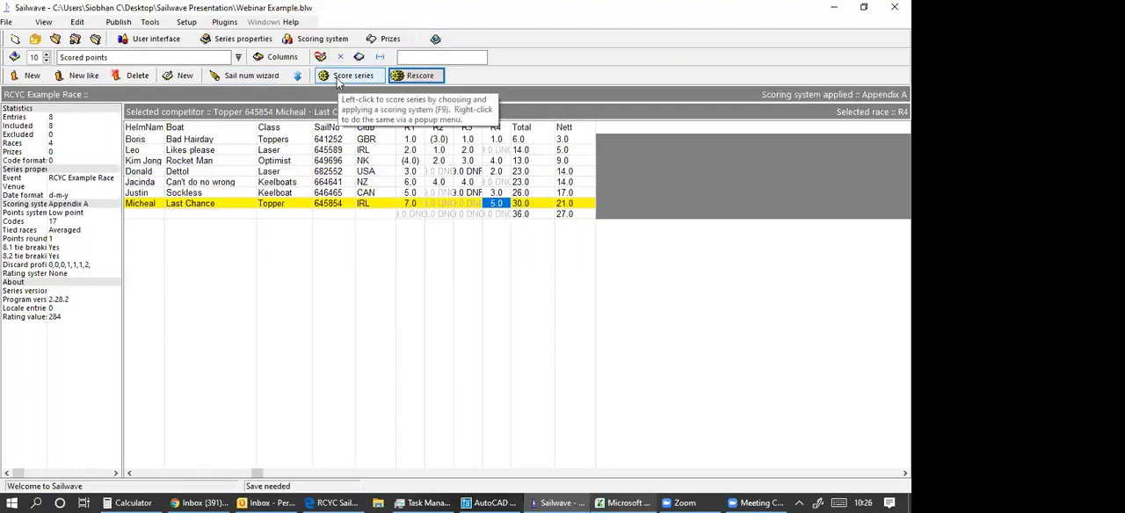
click(340, 44)
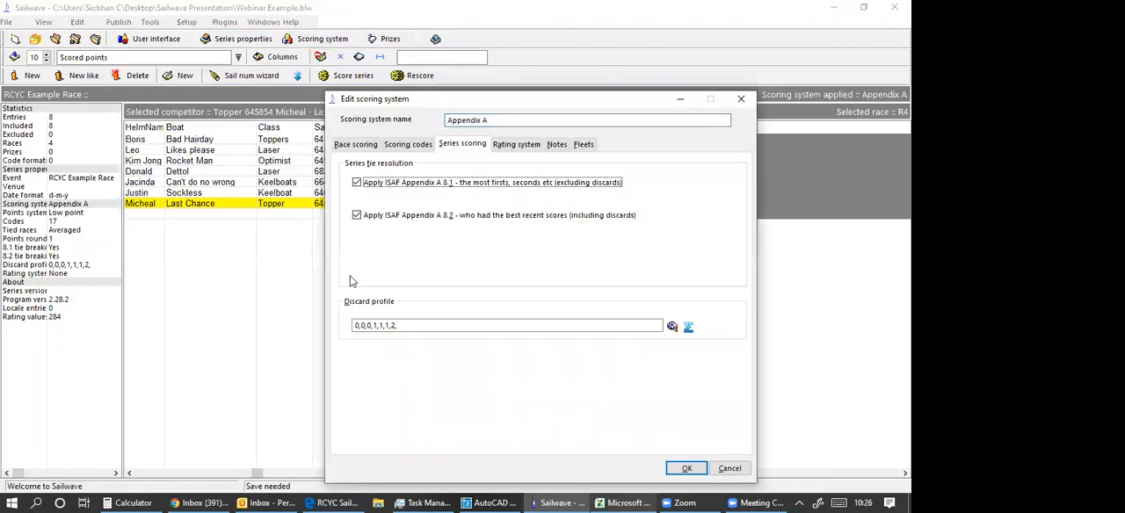
click(742, 100)
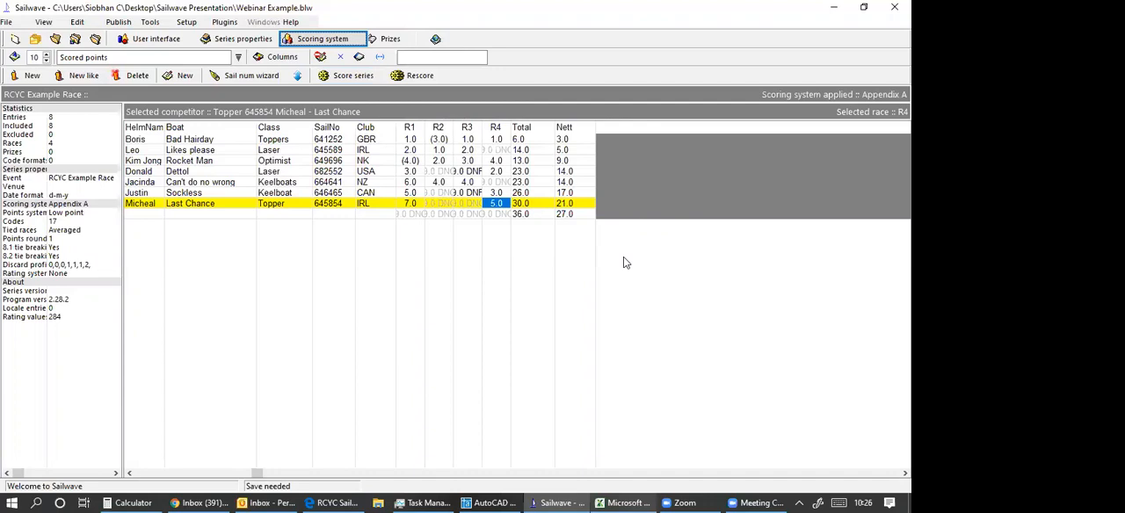
Open the options for publishing the series results as a web page and move the dialog over the results grid.
click(119, 23)
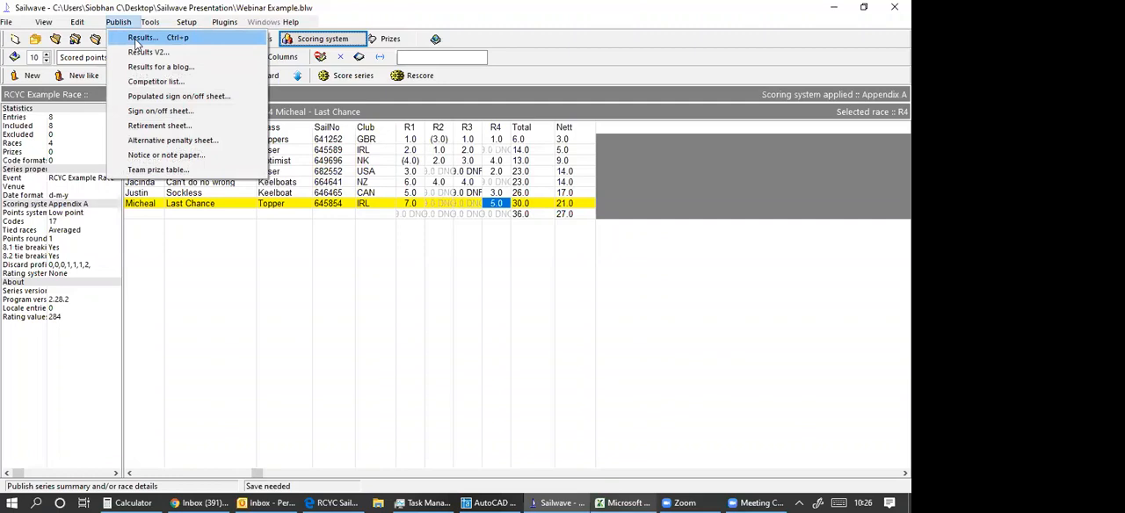
click(141, 38)
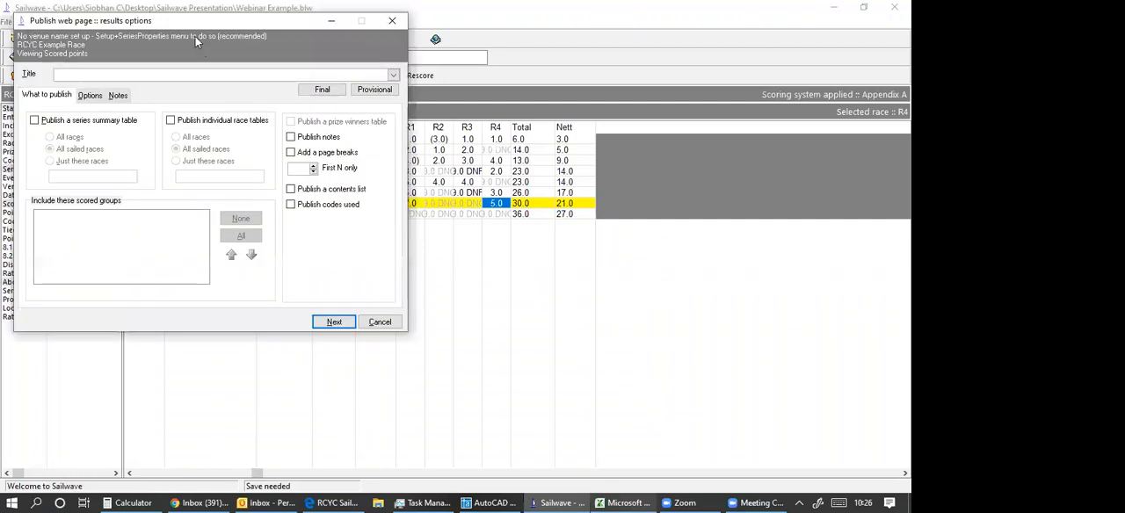
drag(199, 26, 474, 41)
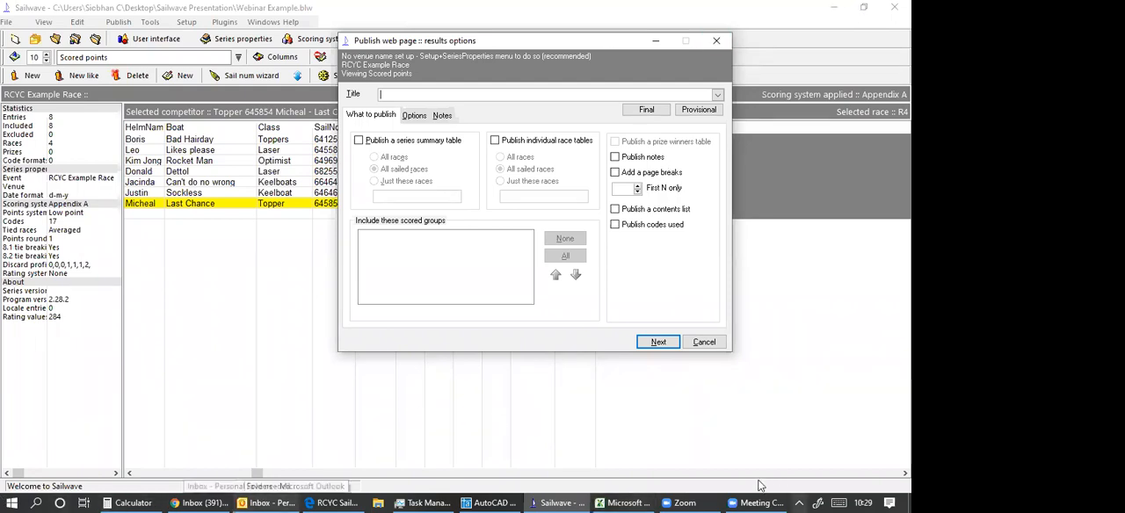
click(799, 502)
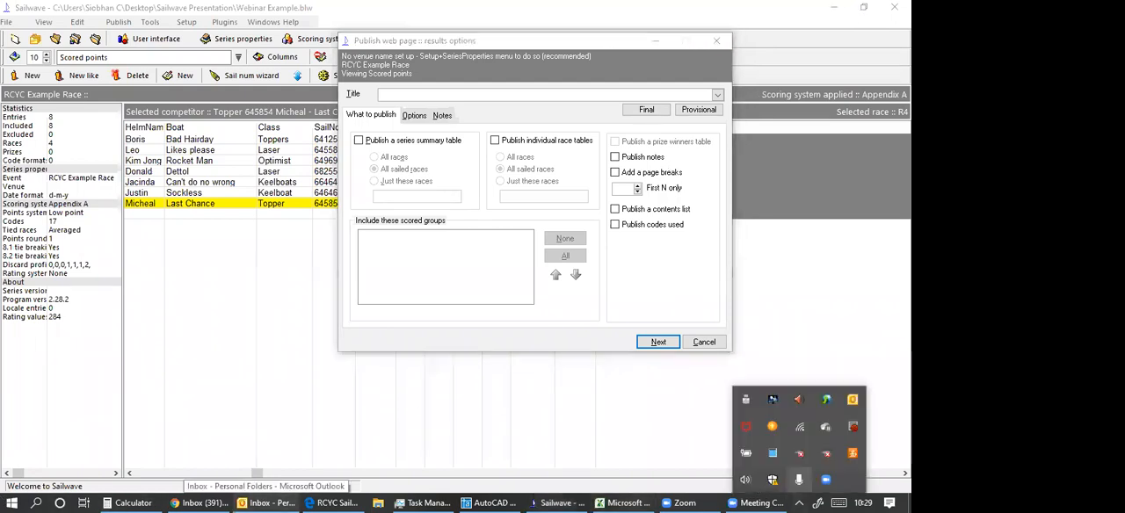
click(805, 495)
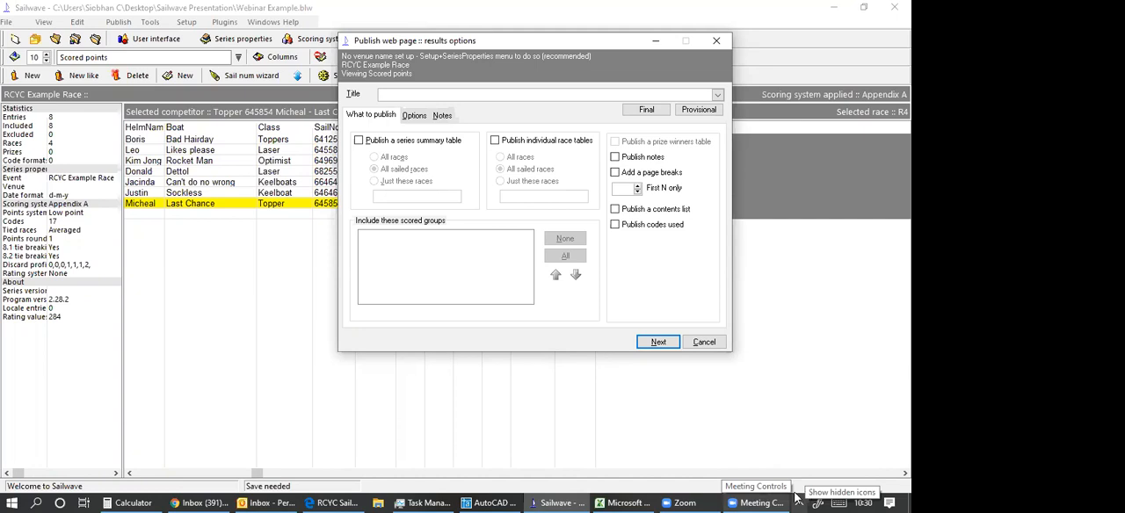
click(804, 497)
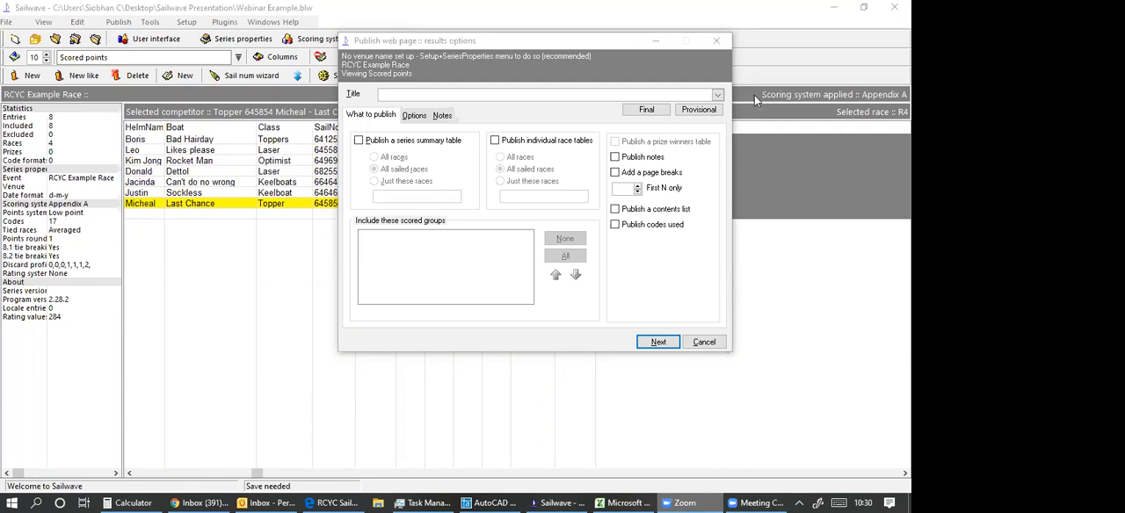
click(708, 79)
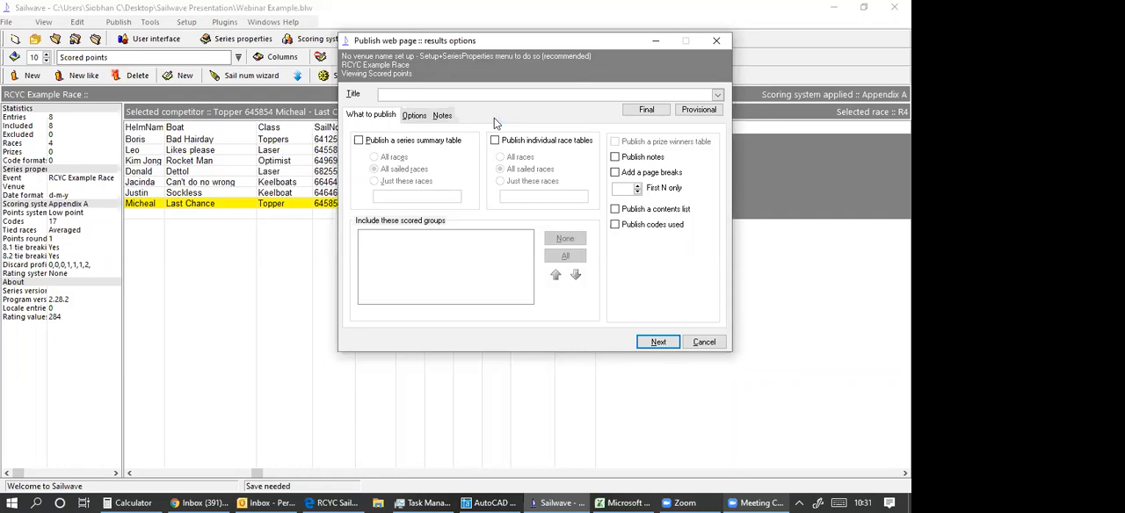
Enter RCYC Sample Race as the title of the published results.
text(RCYC Sample Race)
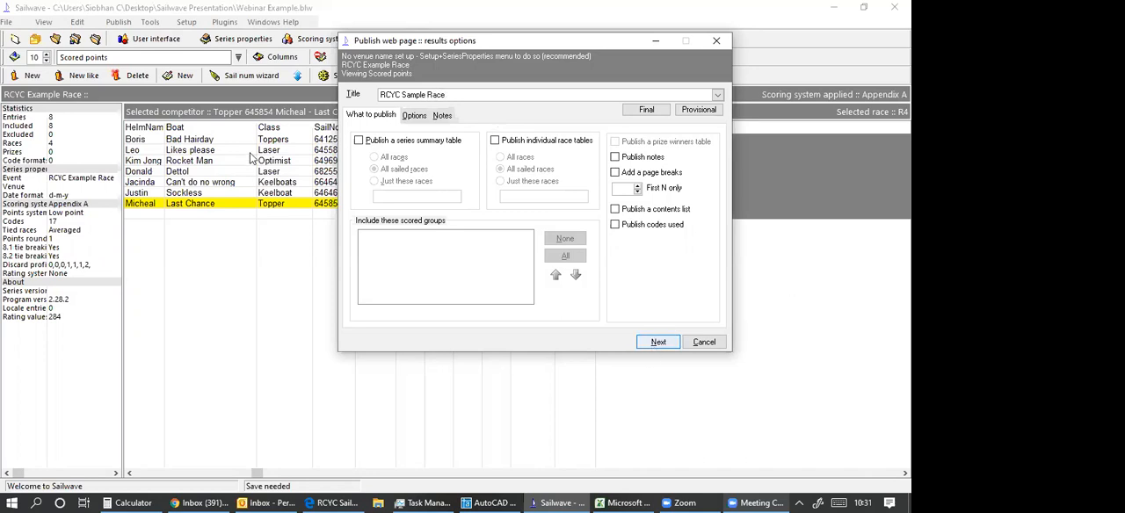
Include a series summary table covering all races and title the published results as provisional, continuing to the destination options.
click(360, 142)
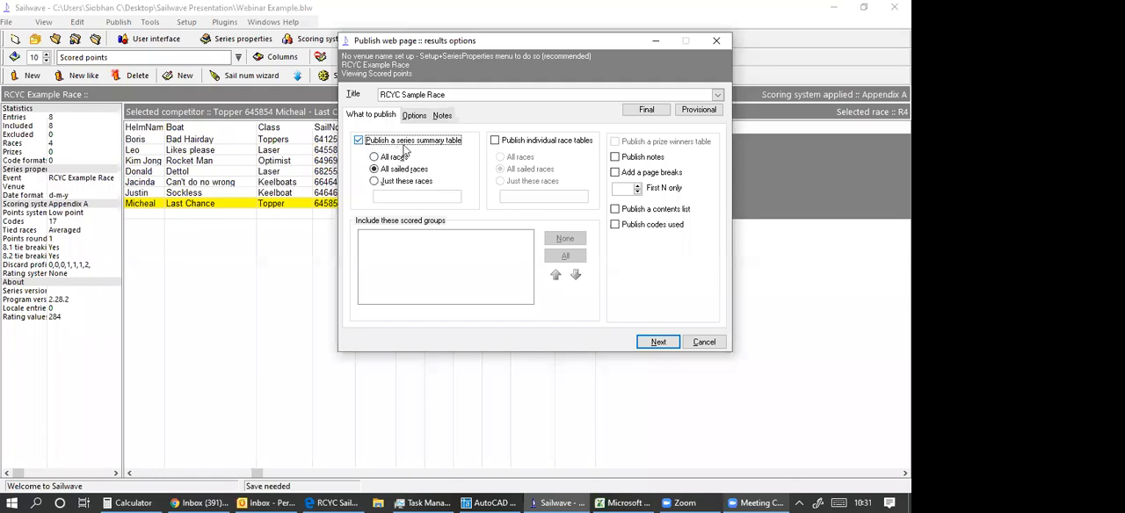
click(376, 158)
click(374, 169)
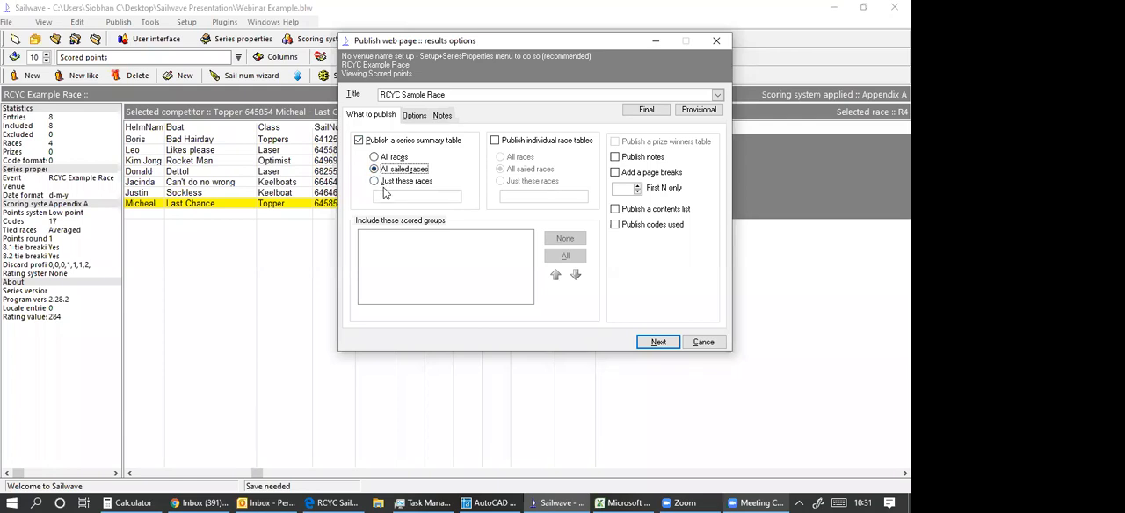
click(375, 158)
click(708, 115)
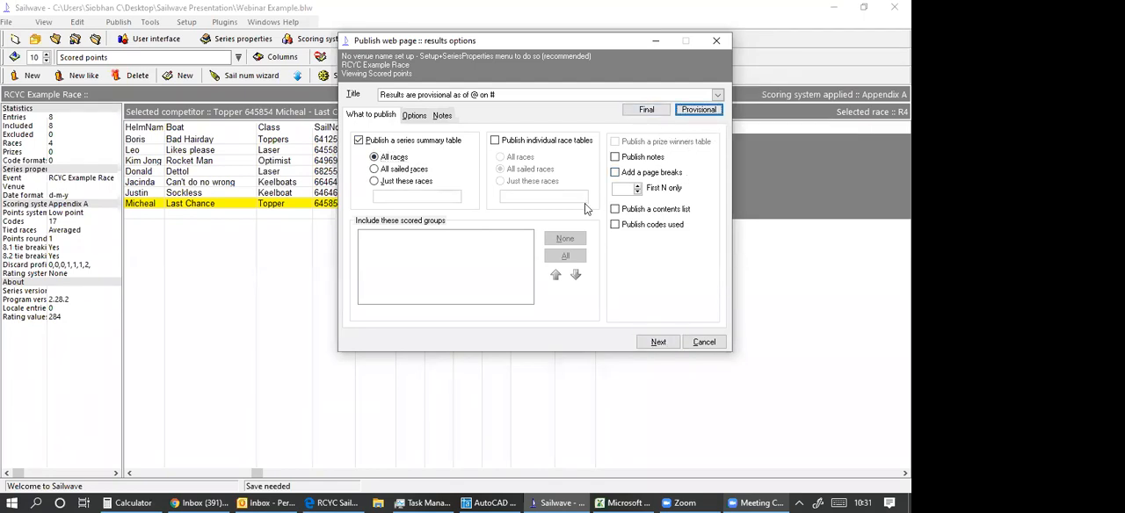
click(658, 342)
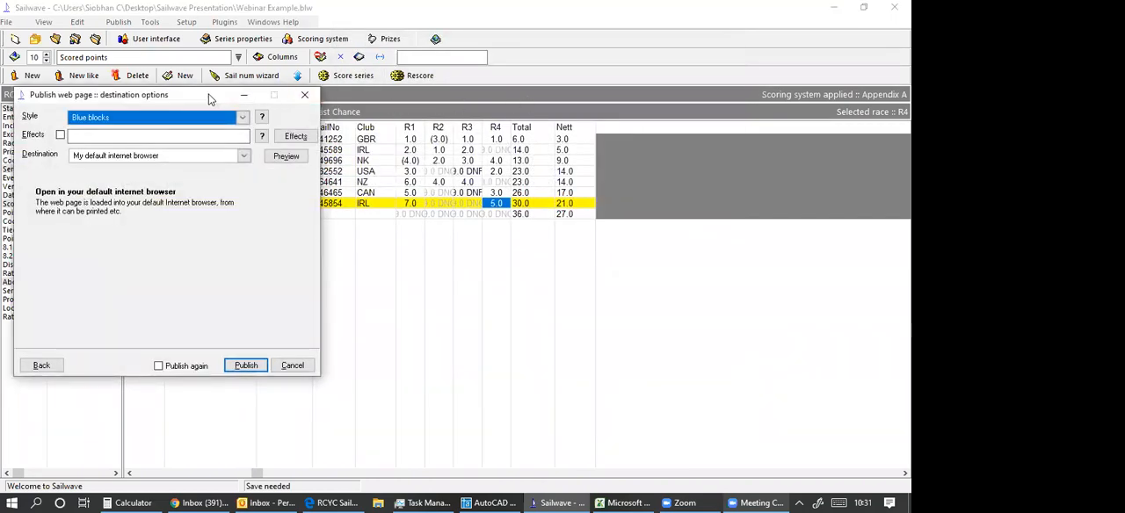
Publish the results page in the Blue blocks style to the default internet browser, accepting the series properties as they are.
drag(209, 98, 547, 96)
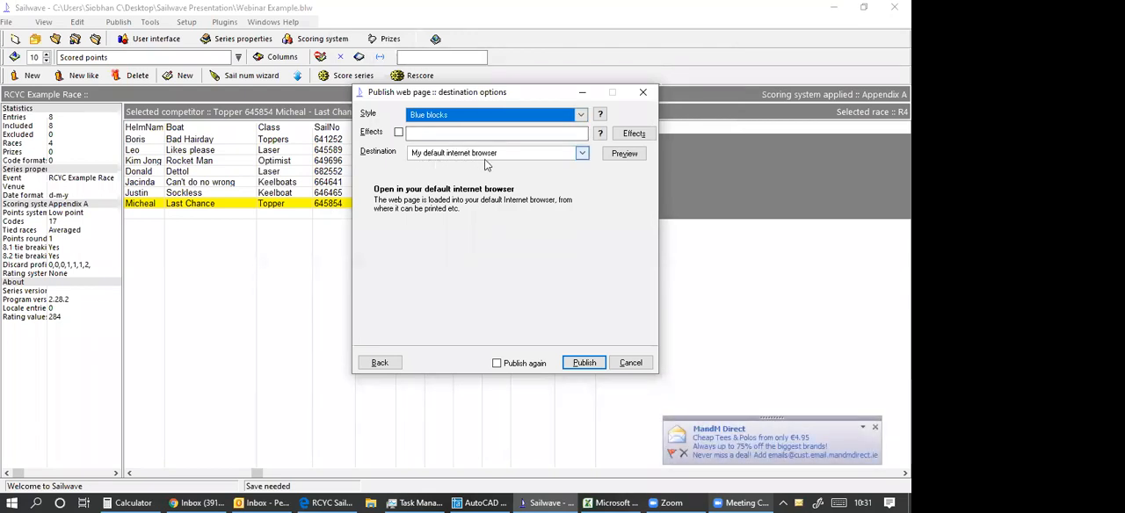
click(583, 364)
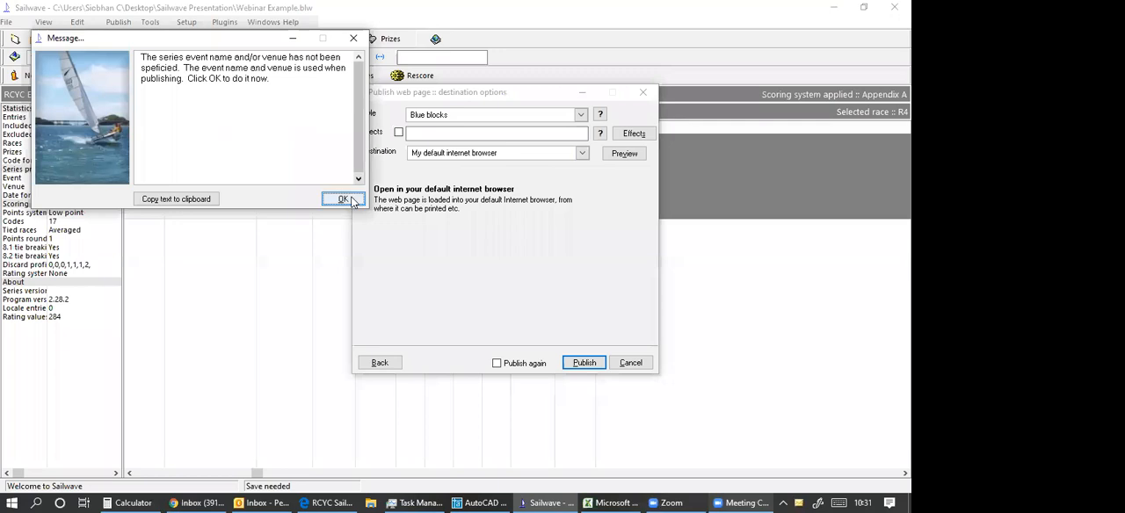
click(350, 198)
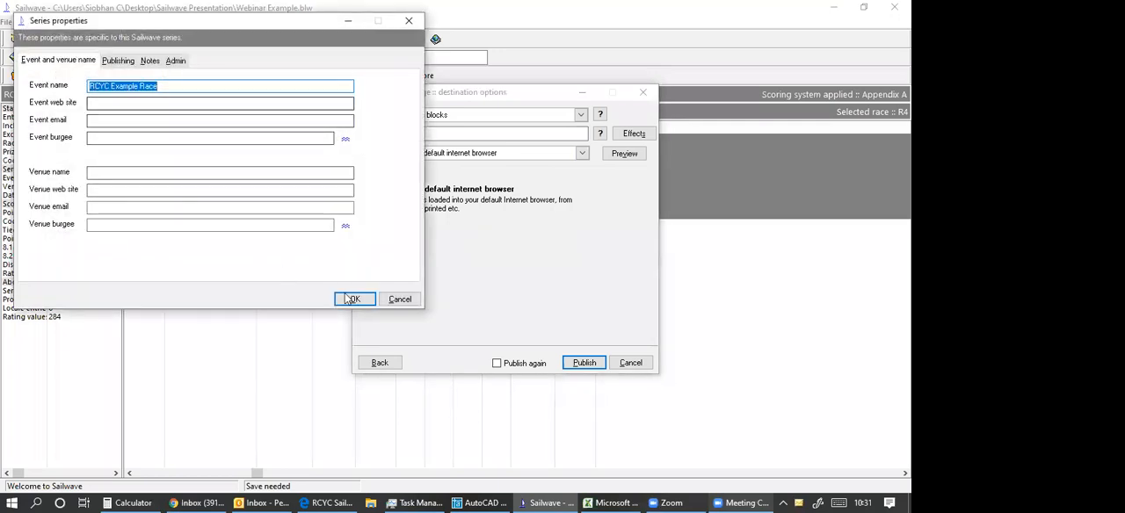
click(348, 300)
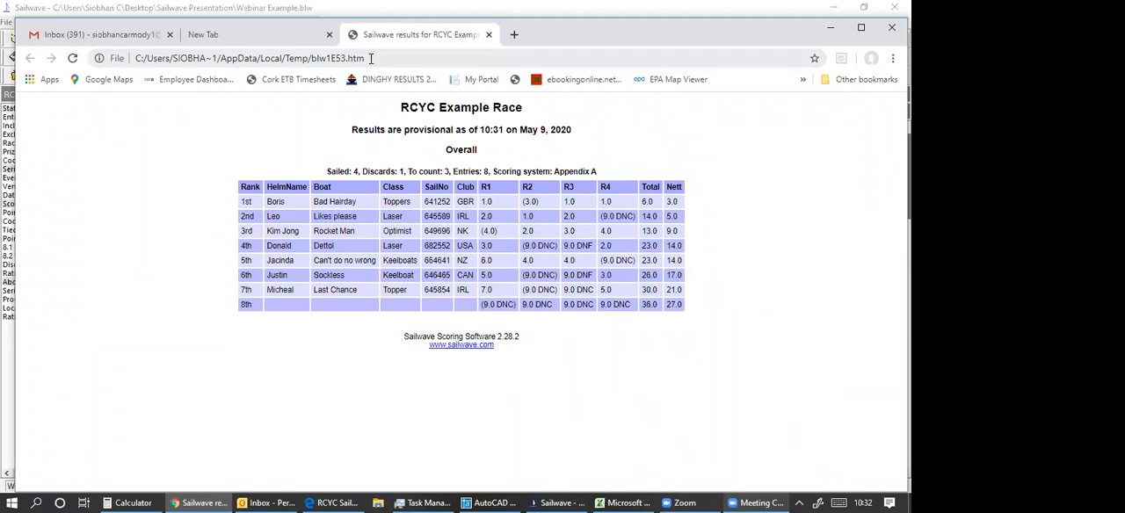
Examine the file path of the published results page in the browser, and minimise the browser window.
click(371, 57)
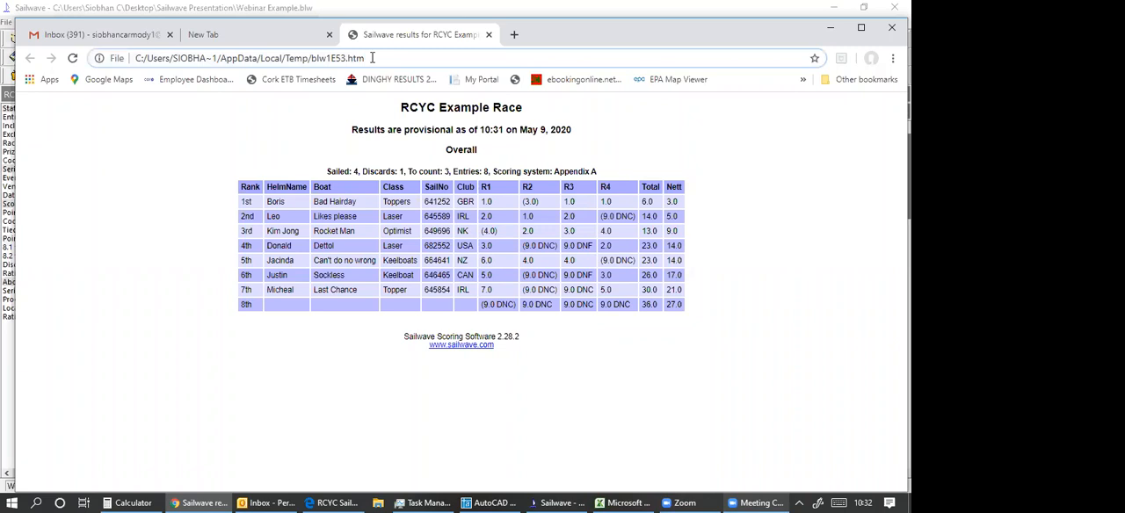
drag(372, 58, 136, 59)
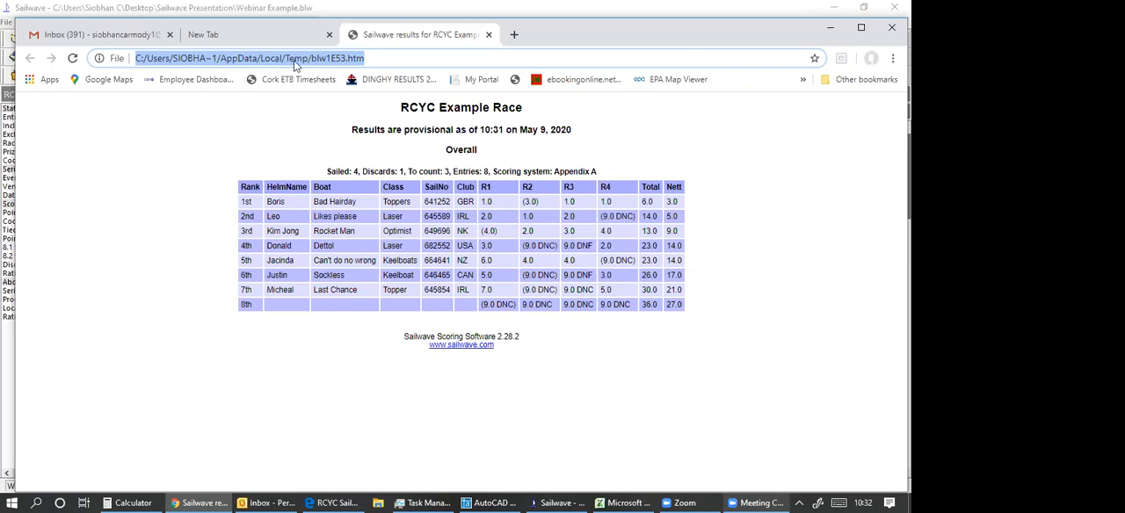
click(831, 24)
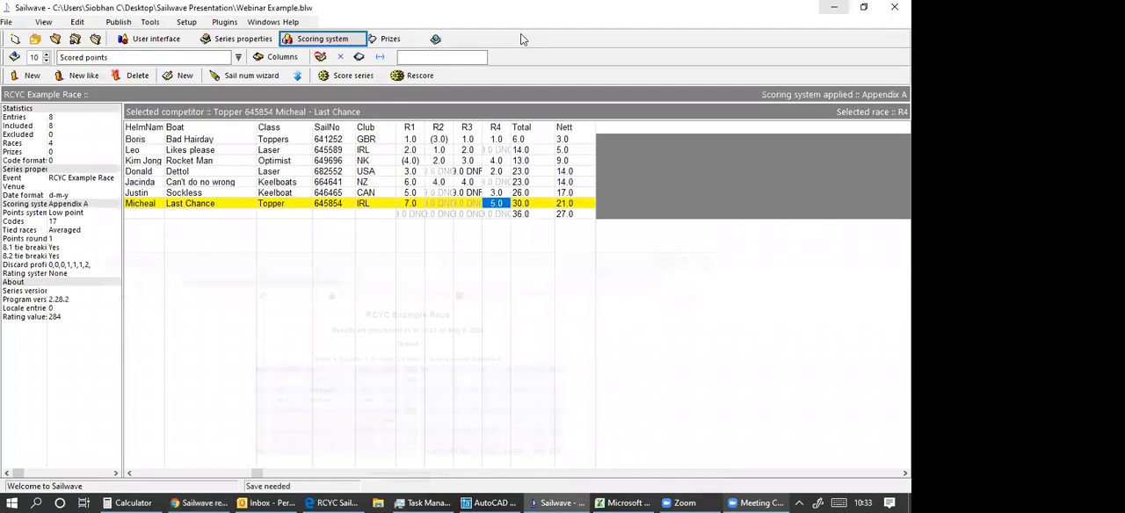
Open the Temp folder in File Explorer, sorted by date modified, and select the published results file blw1E53.htm.
click(833, 7)
double_click(521, 39)
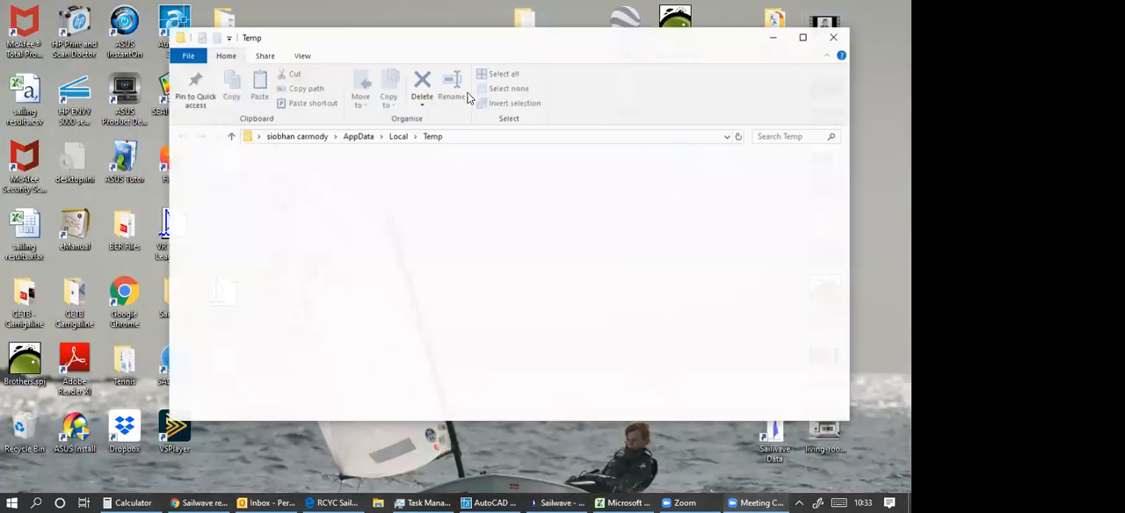
scroll(505, 102, down, 2)
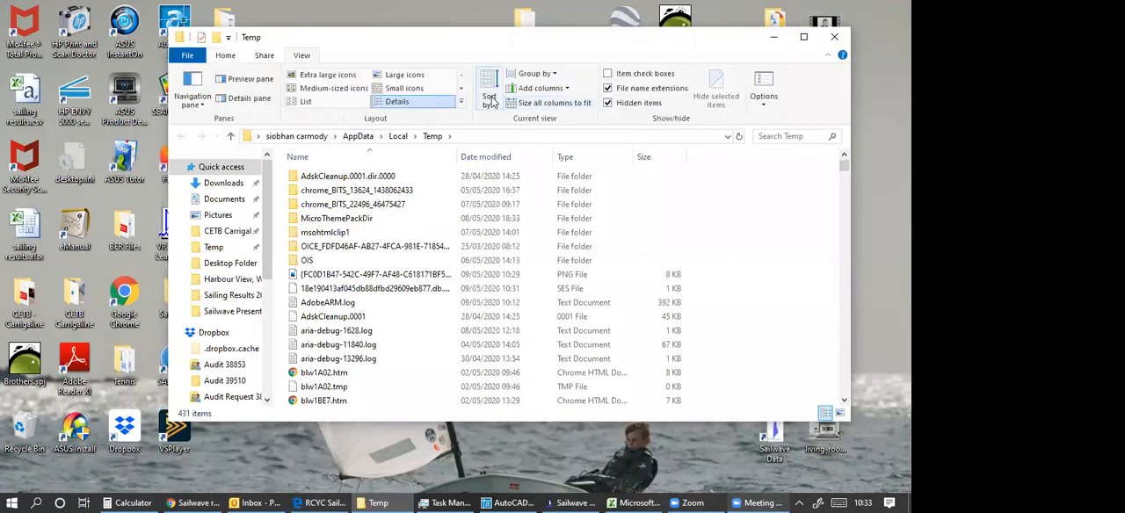
click(490, 96)
click(516, 136)
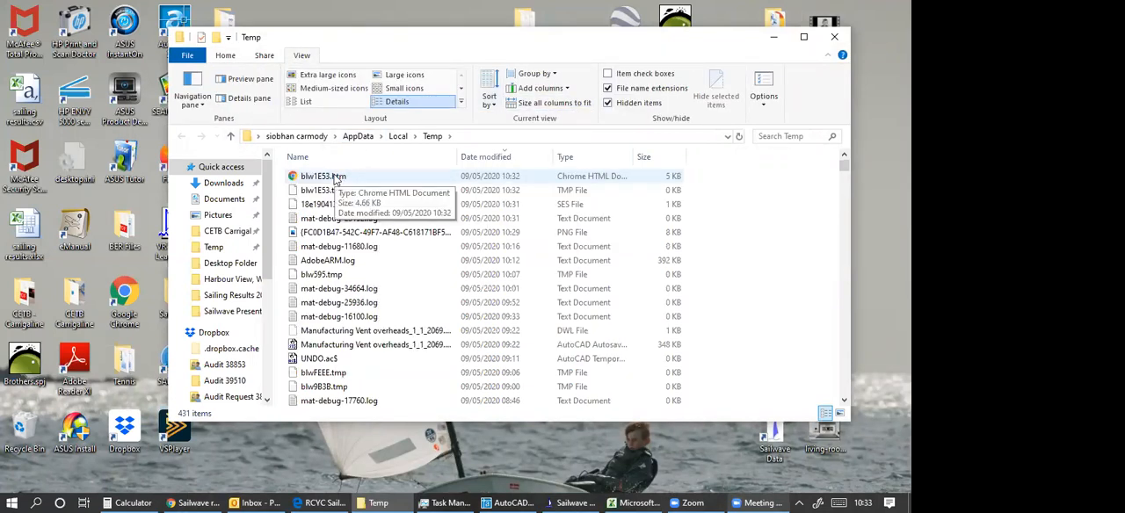
click(334, 178)
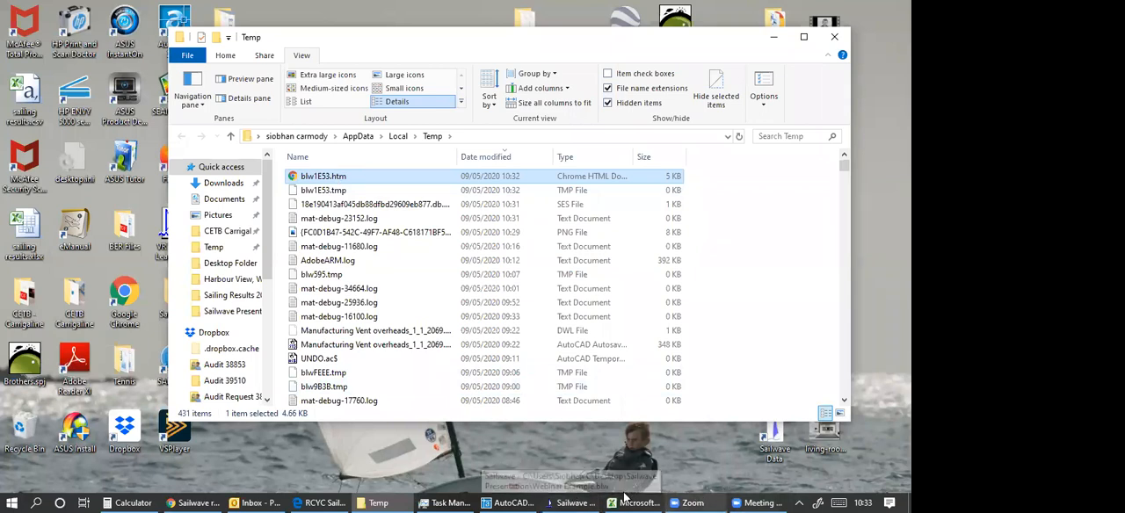
Return to Sailwave and examine the options for publishing the results to the Sailwave website results folder, closing without publishing.
click(562, 498)
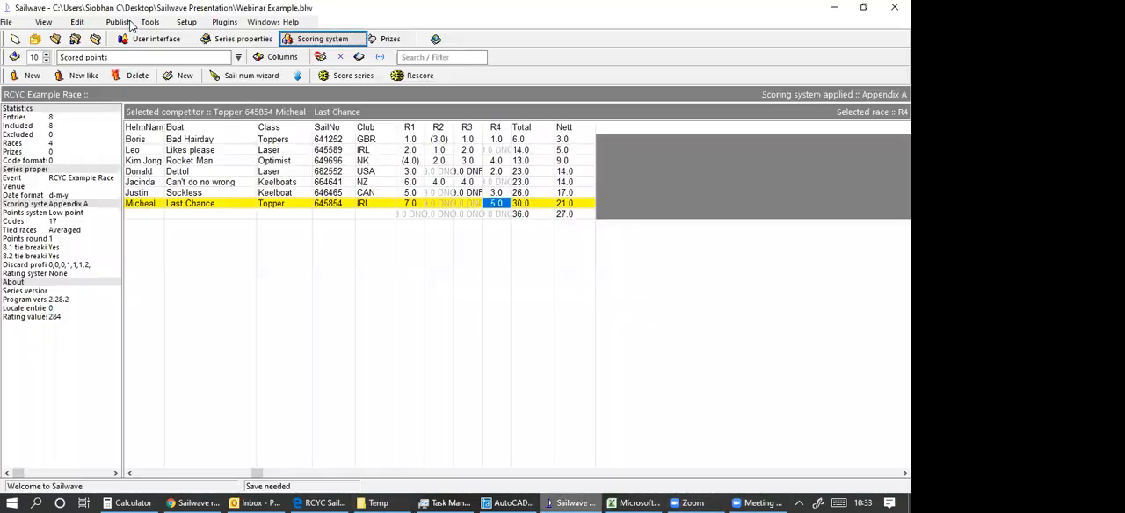
click(130, 24)
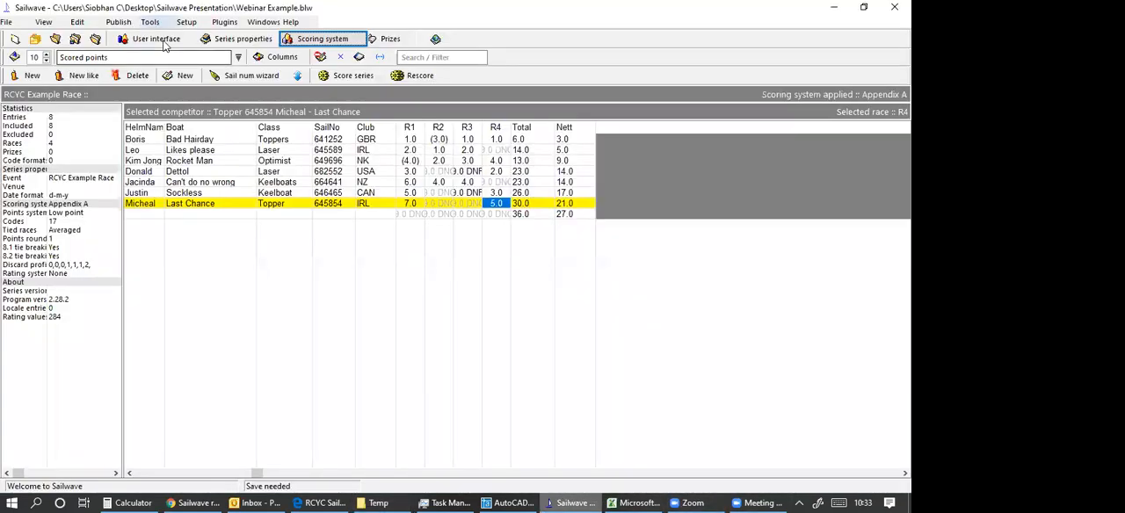
click(164, 41)
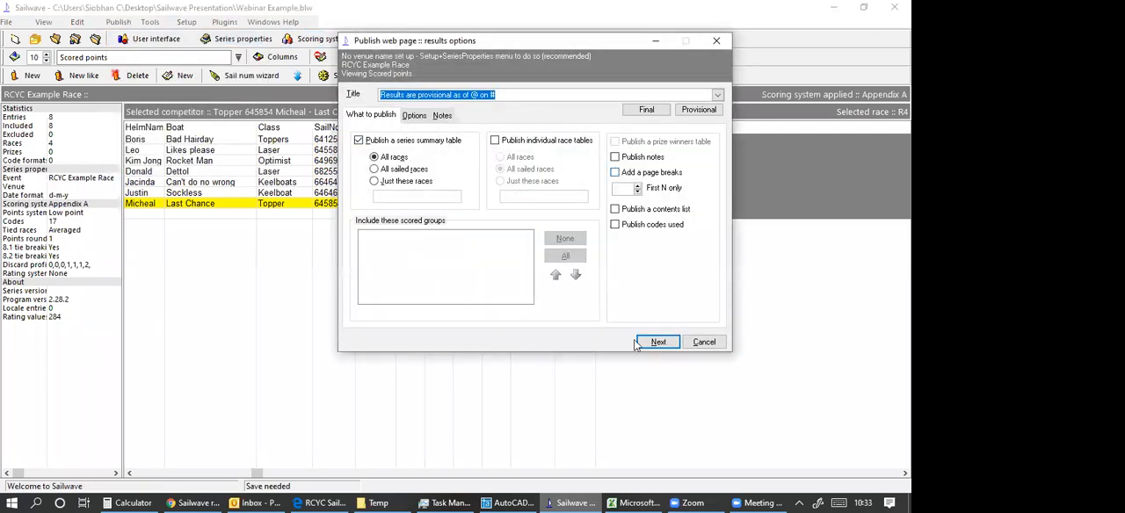
click(664, 341)
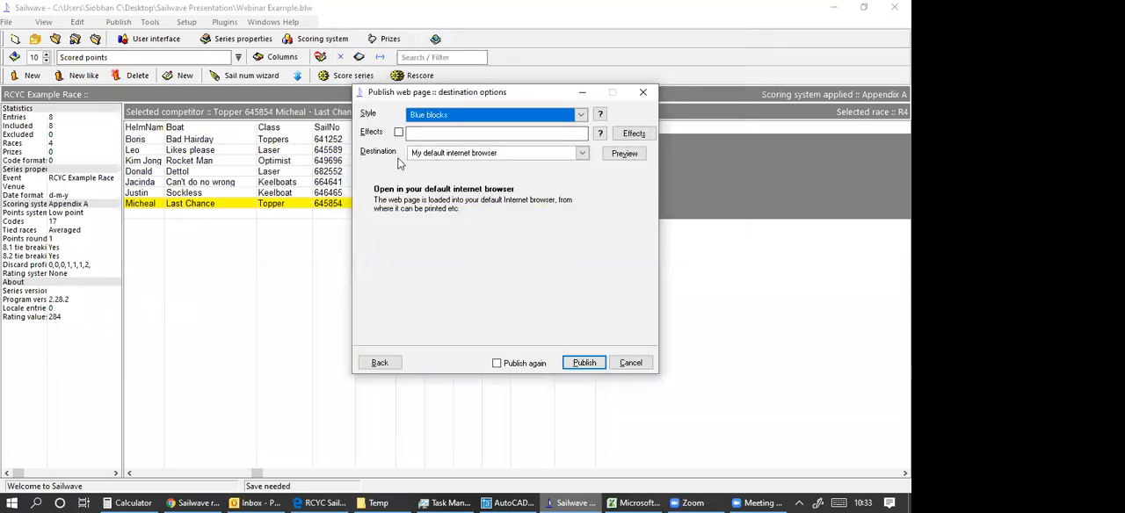
click(582, 154)
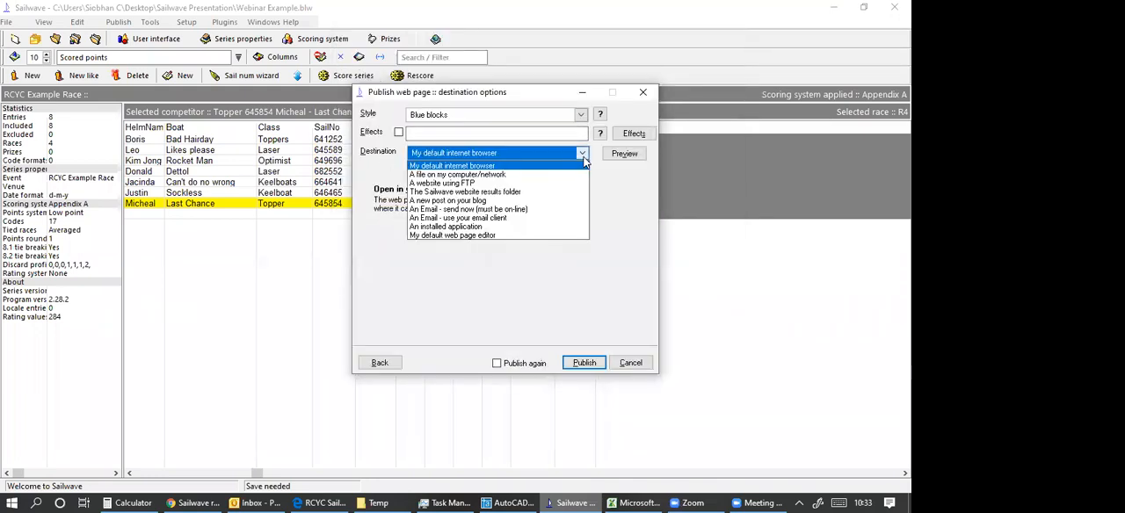
click(503, 192)
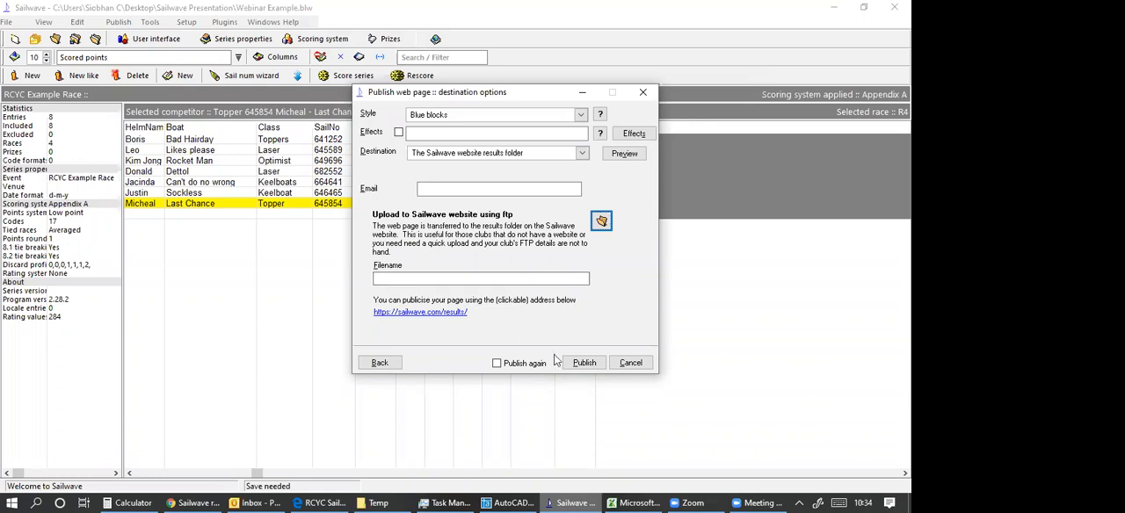
click(646, 96)
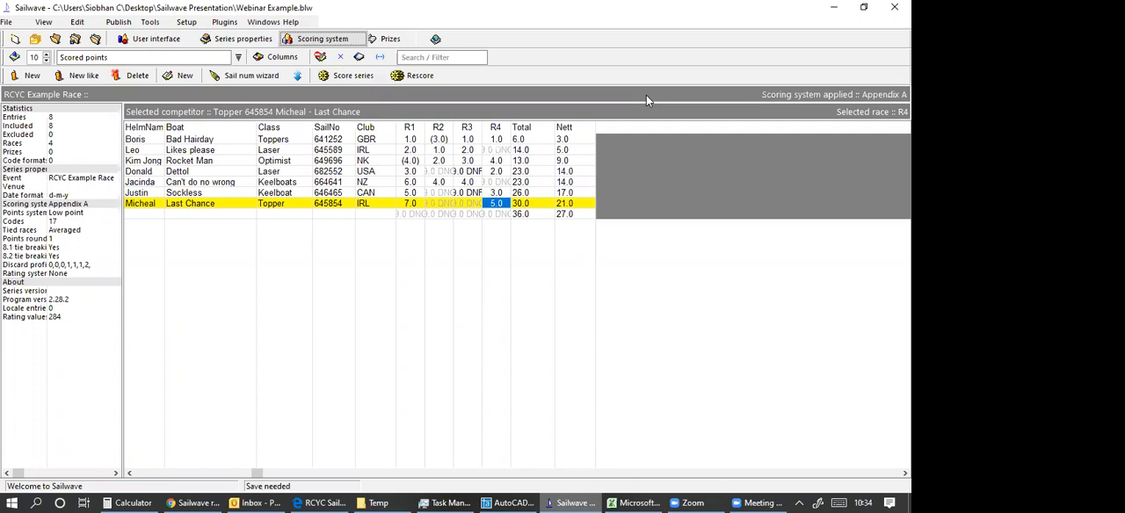
Examine the title choices and the option to publish the results to a website using FTP, closing without publishing.
click(568, 499)
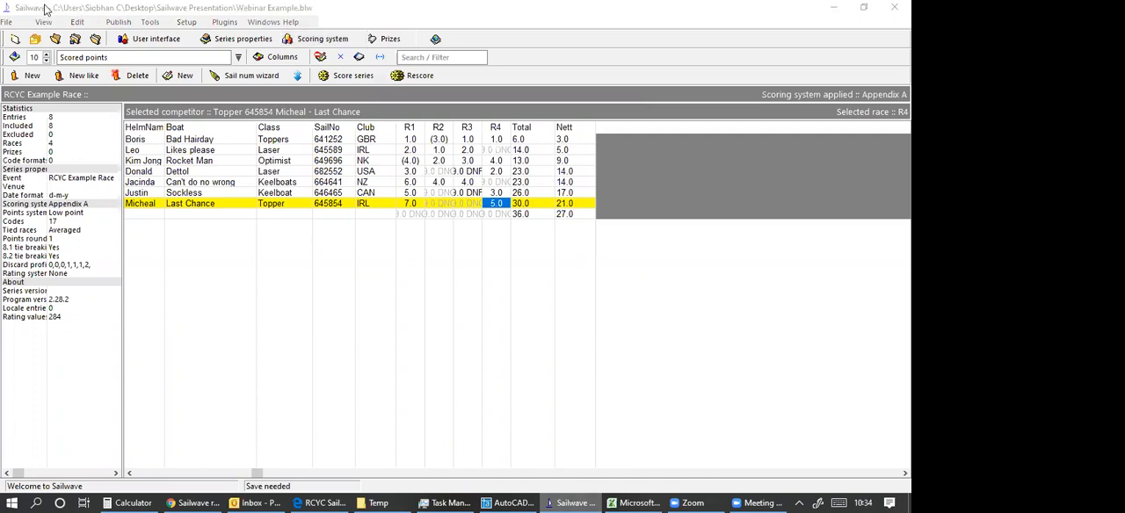
click(118, 22)
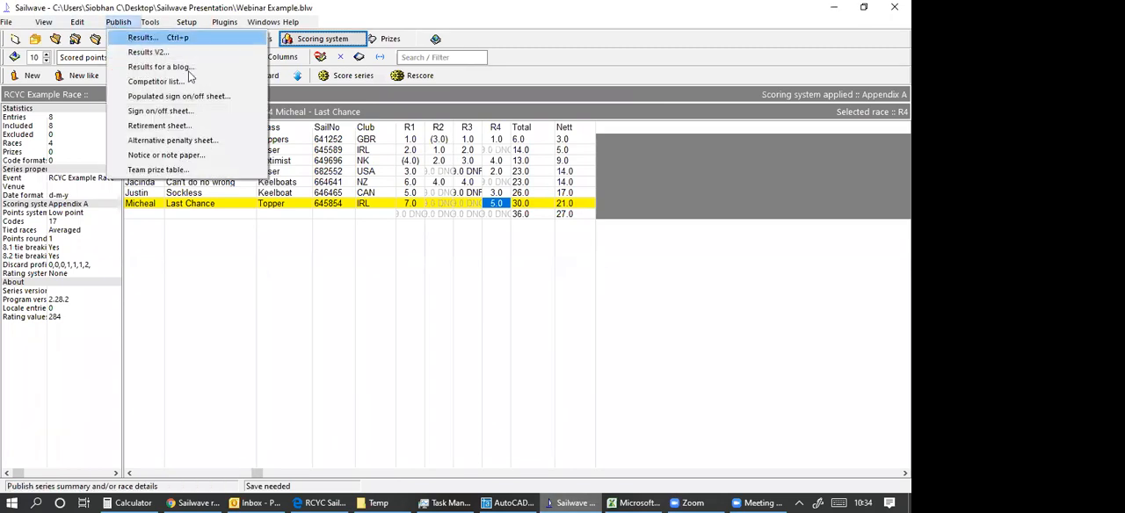
click(140, 38)
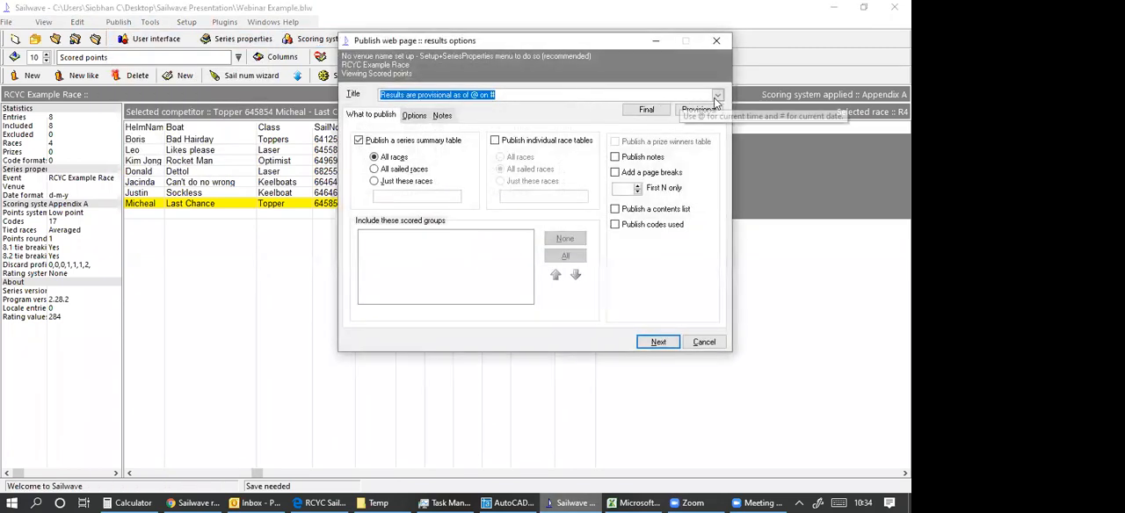
click(716, 95)
click(716, 97)
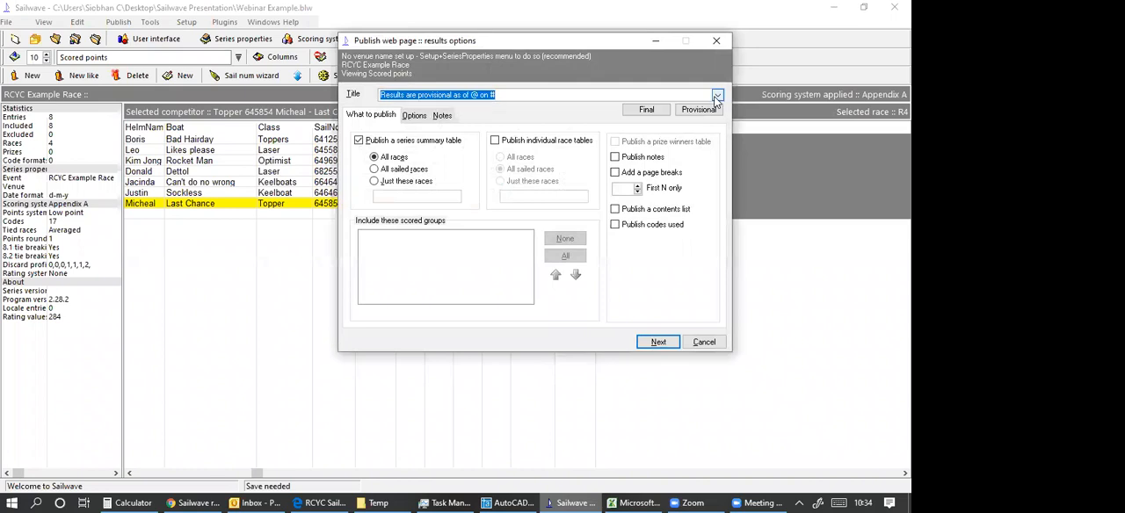
click(654, 343)
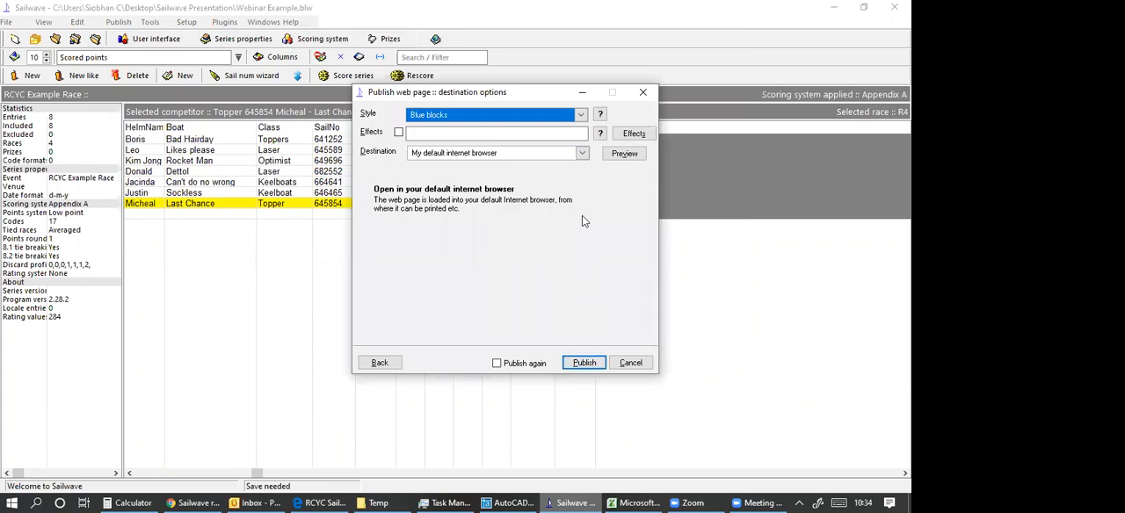
click(579, 153)
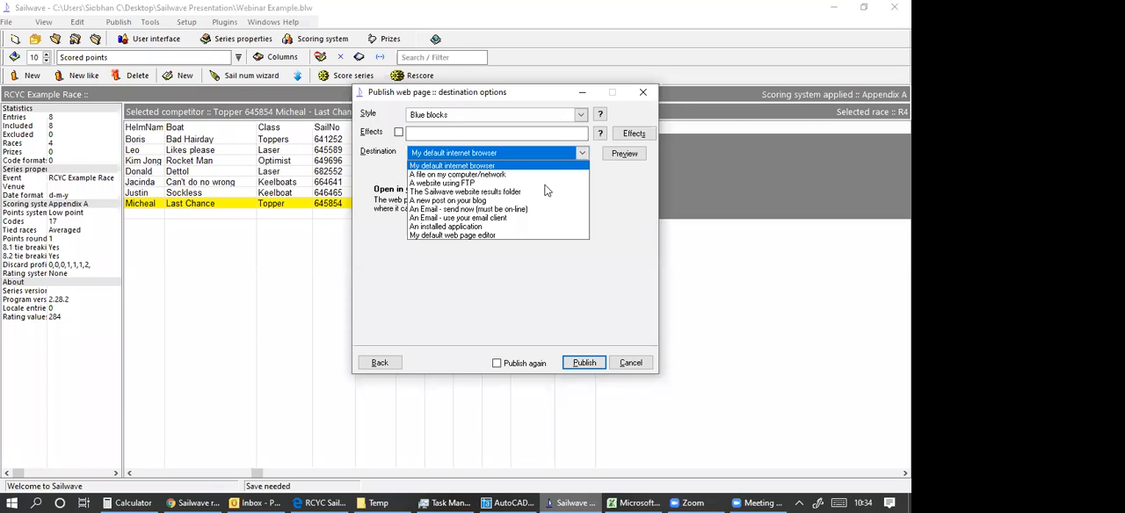
click(438, 183)
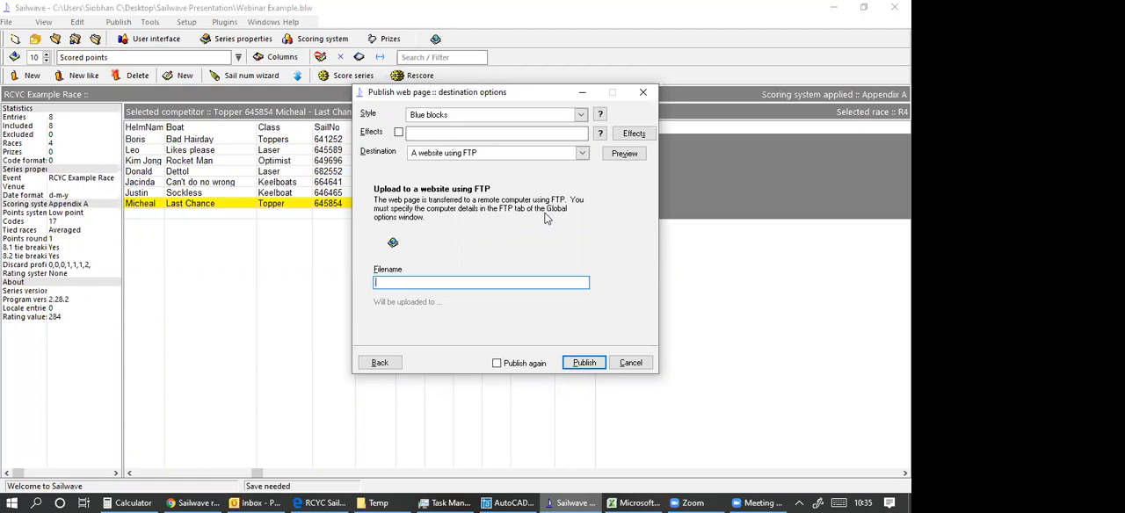
click(641, 93)
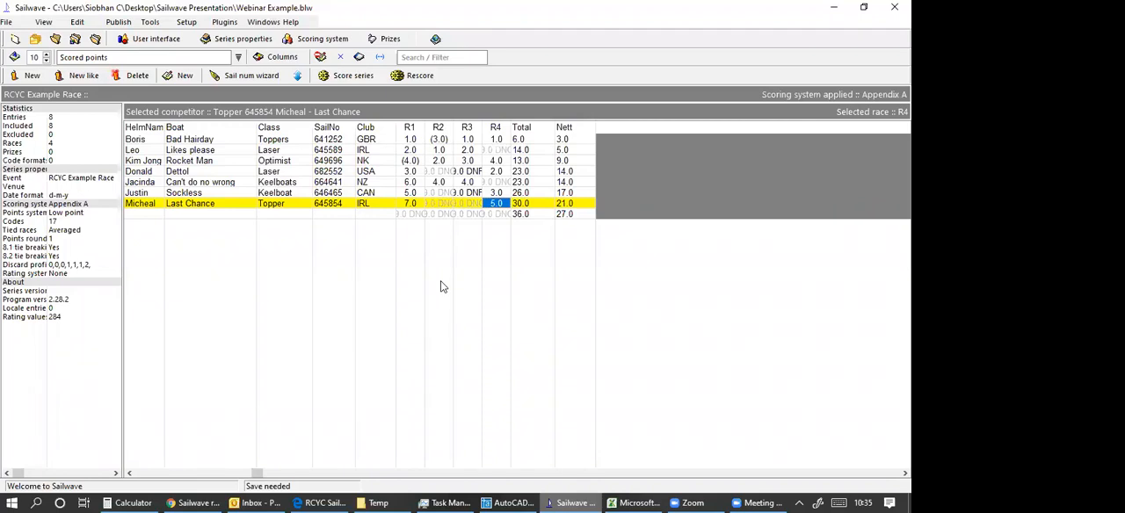
Save the series file, and delete races R2, R3 and R4 from the series.
click(74, 40)
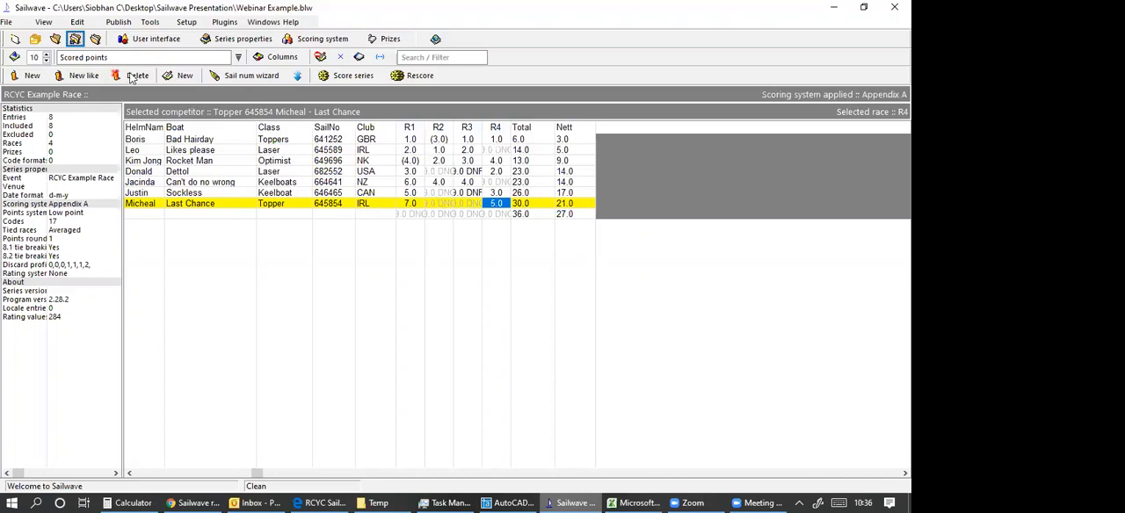
click(79, 23)
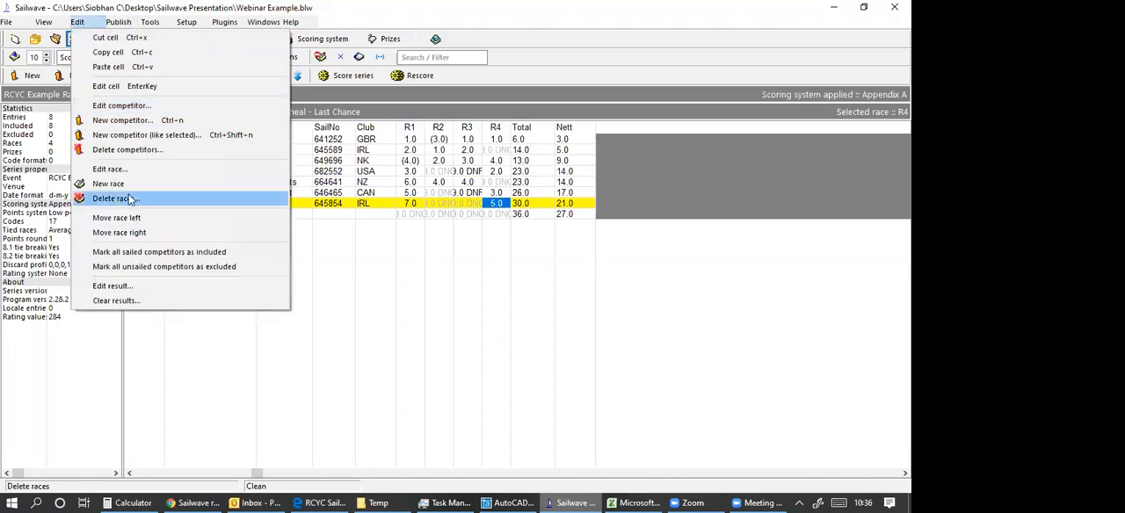
click(110, 199)
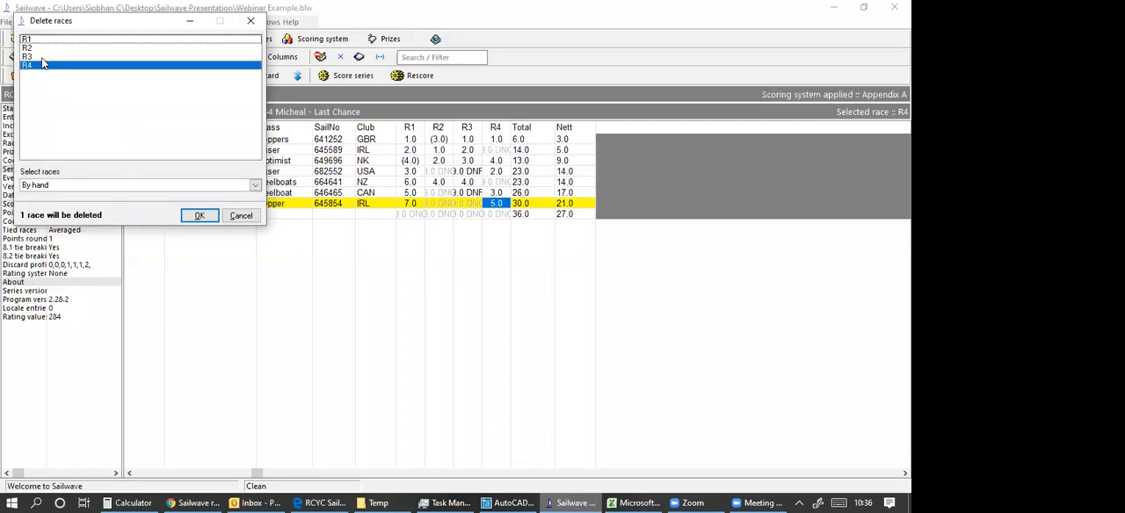
click(44, 56)
click(43, 49)
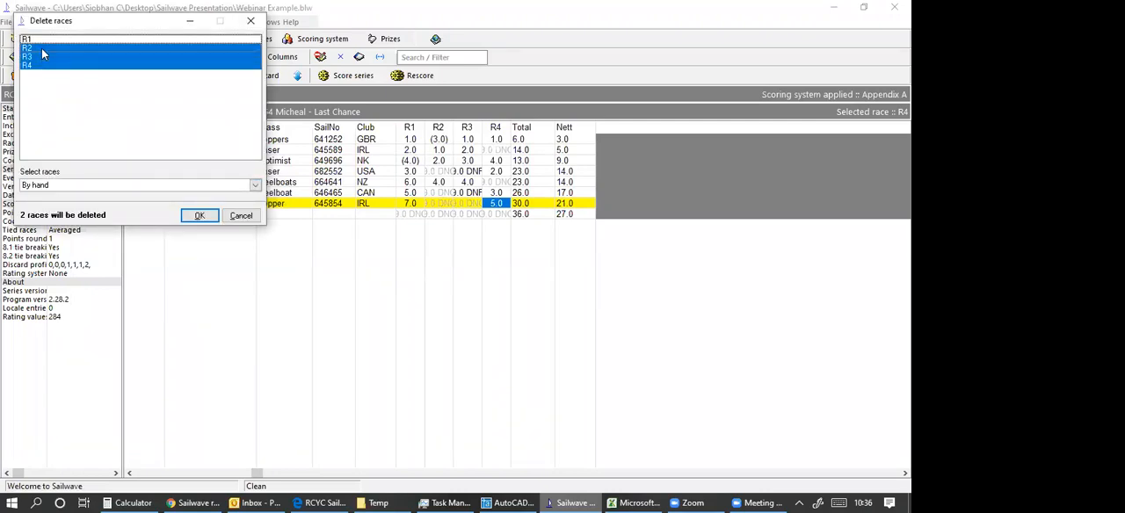
click(202, 218)
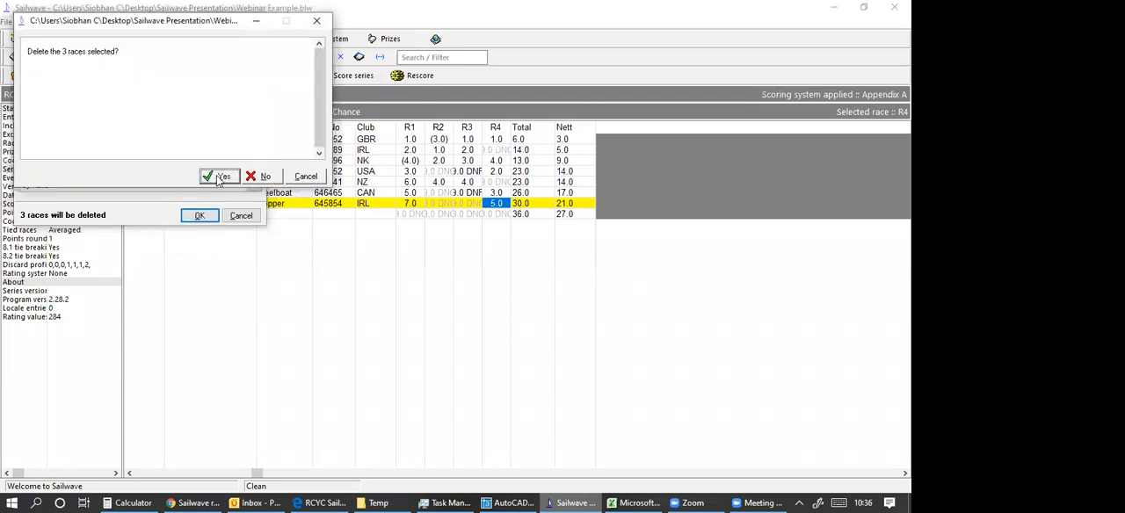
click(220, 177)
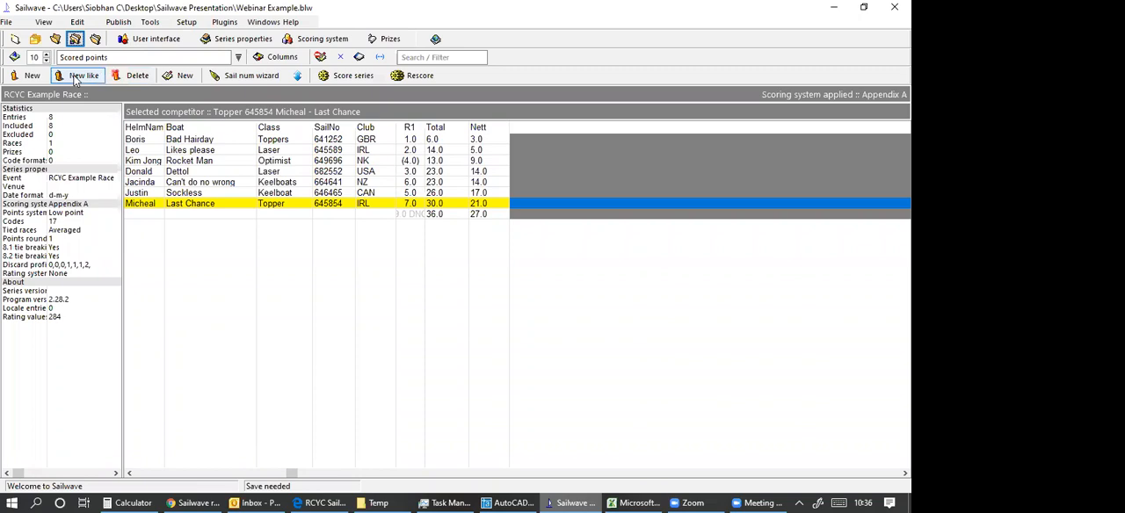
Add four new races to the series, R2 to R5.
click(179, 77)
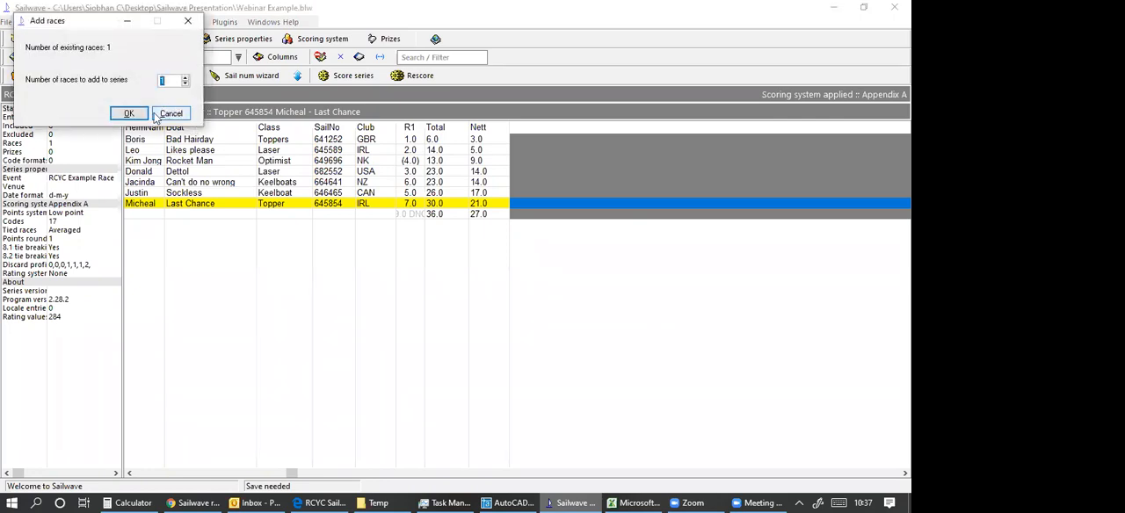
click(147, 115)
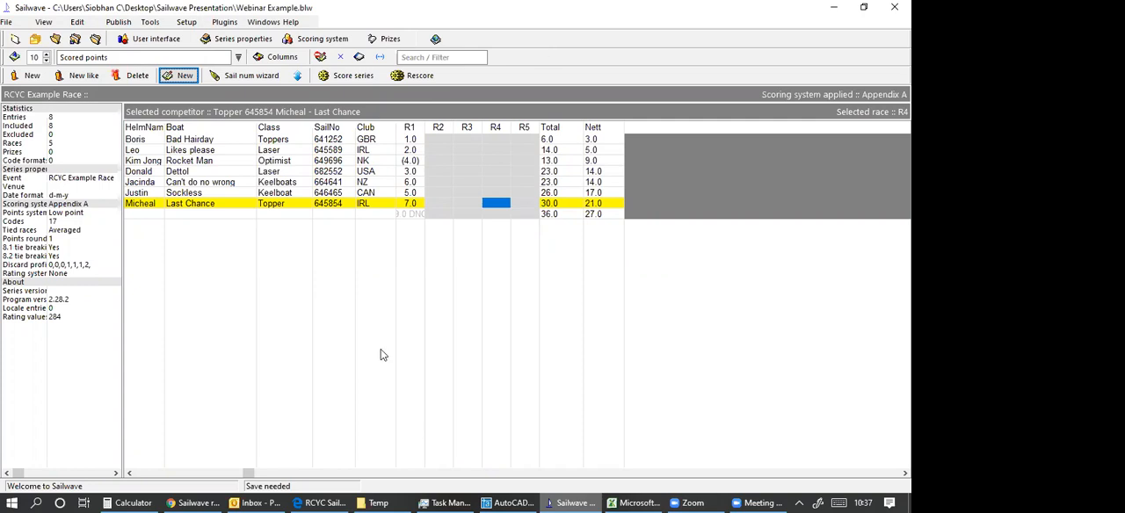
Try extending the discard profile of the Appendix A scoring system to 0,0,0,1,1,1,2,2,2,3.
click(322, 39)
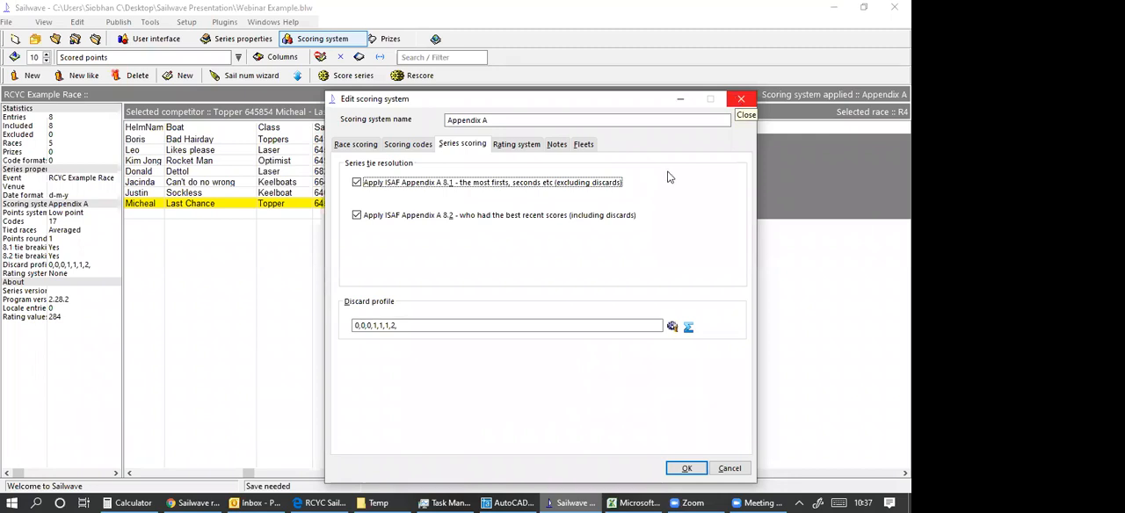
click(402, 329)
key(BackSpace)
mouse_move(362, 332)
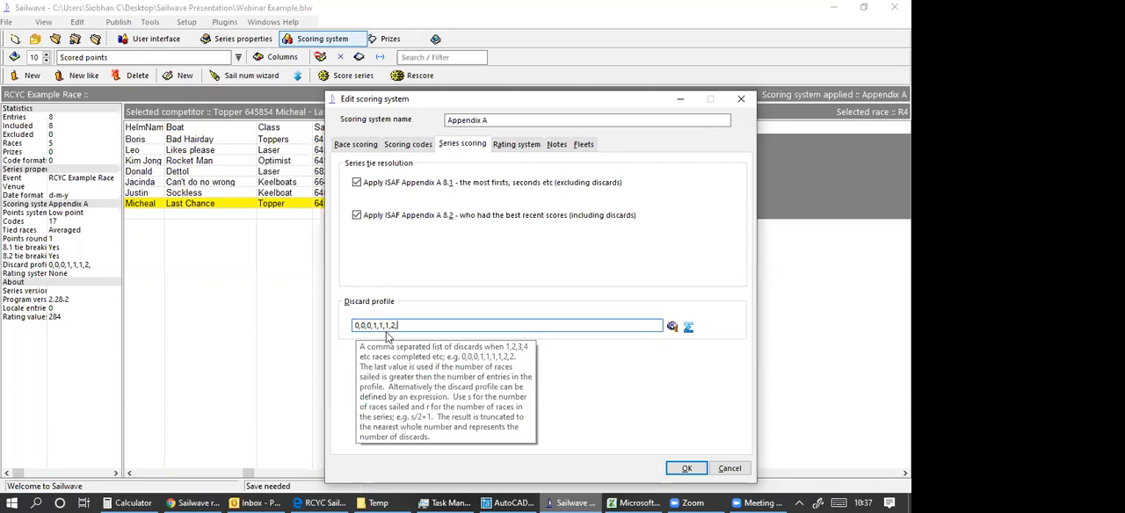
text(2)
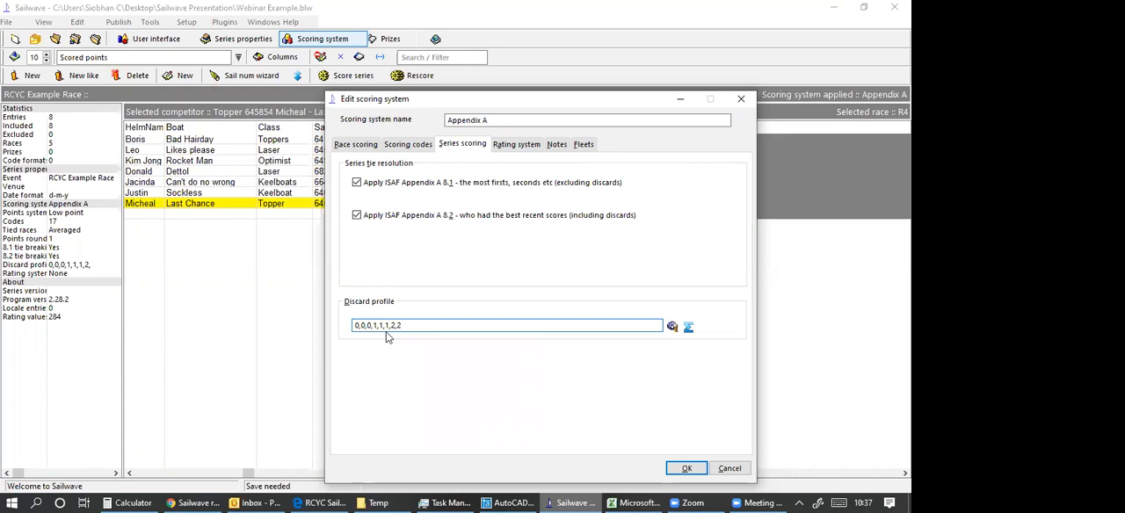
text(,2,3)
mouse_move(410, 334)
mouse_move(386, 332)
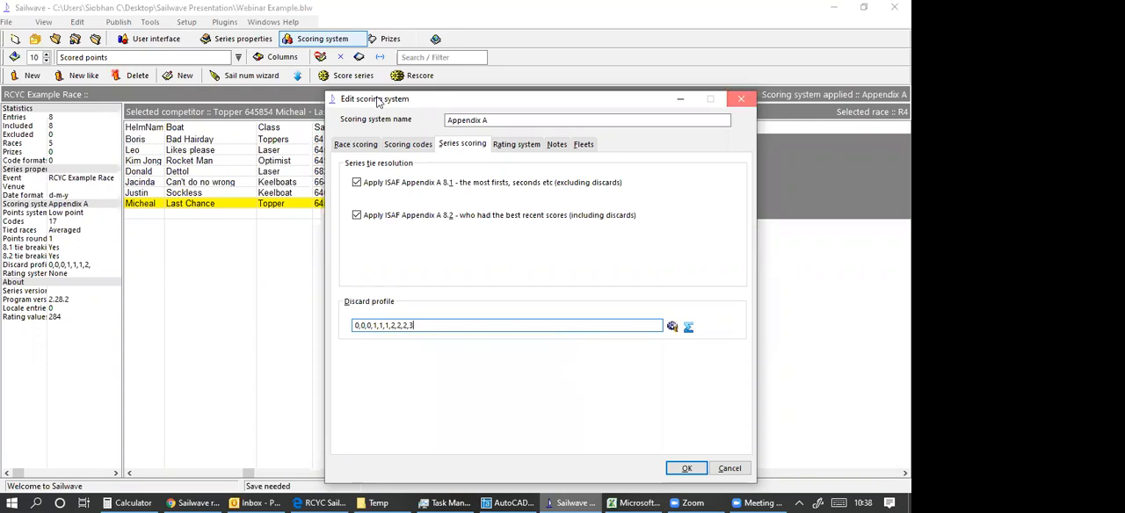
key(Return)
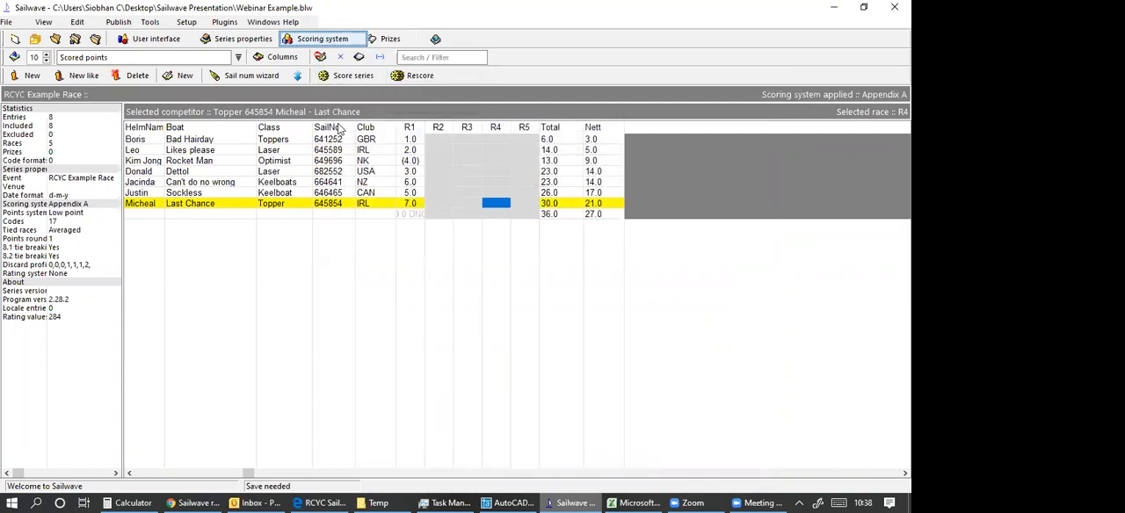
Set the Appendix A scoring system's discard profile to 0,0,0,0,1,1,1,1,1,2 and accept it.
double_click(423, 325)
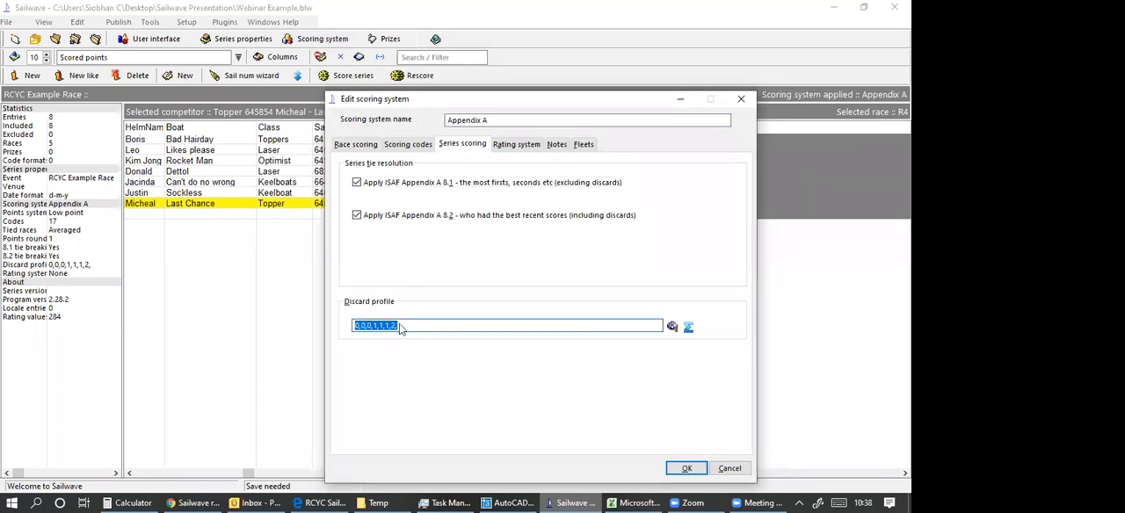
click(379, 326)
key(BackSpace)
text(0,)
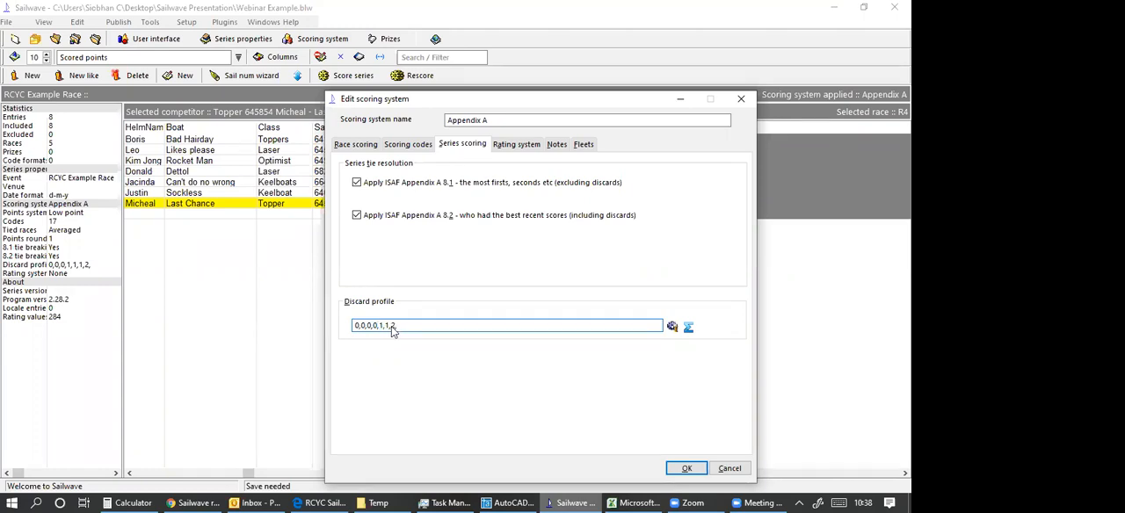
double_click(396, 330)
click(395, 326)
key(BackSpace)
key(BackSpace)
text(1,2)
text(,)
mouse_move(377, 331)
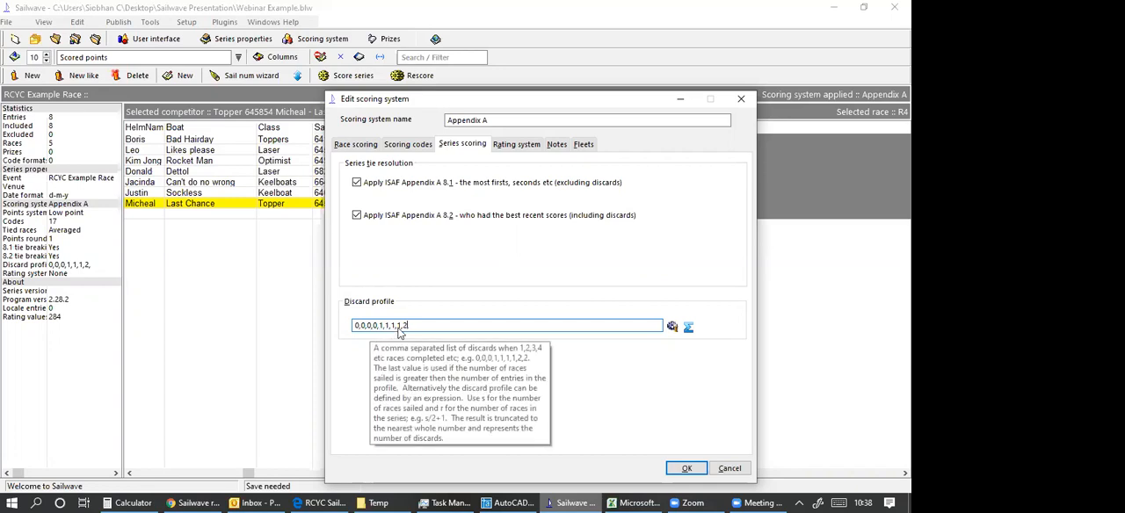
key(BackSpace)
key(BackSpace)
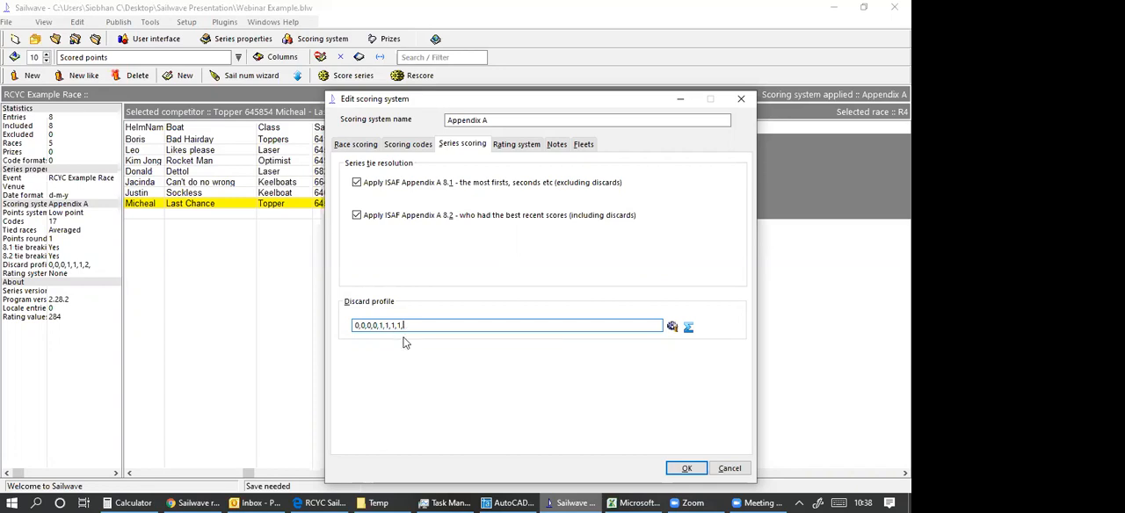
text(1,2)
click(685, 468)
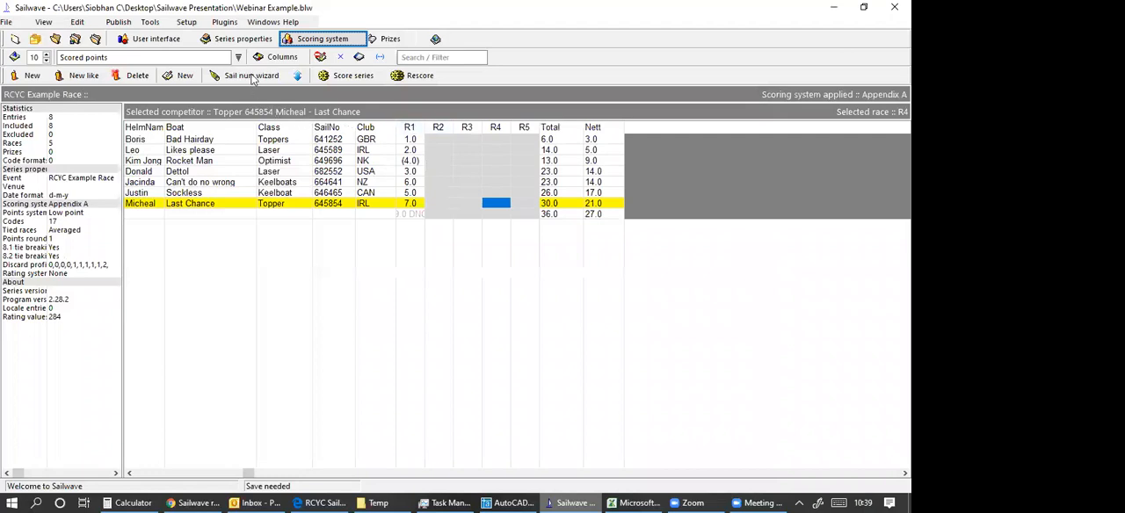
Set the Fleet column to be viewed on screen and published, and widen it in the competitor grid.
click(281, 58)
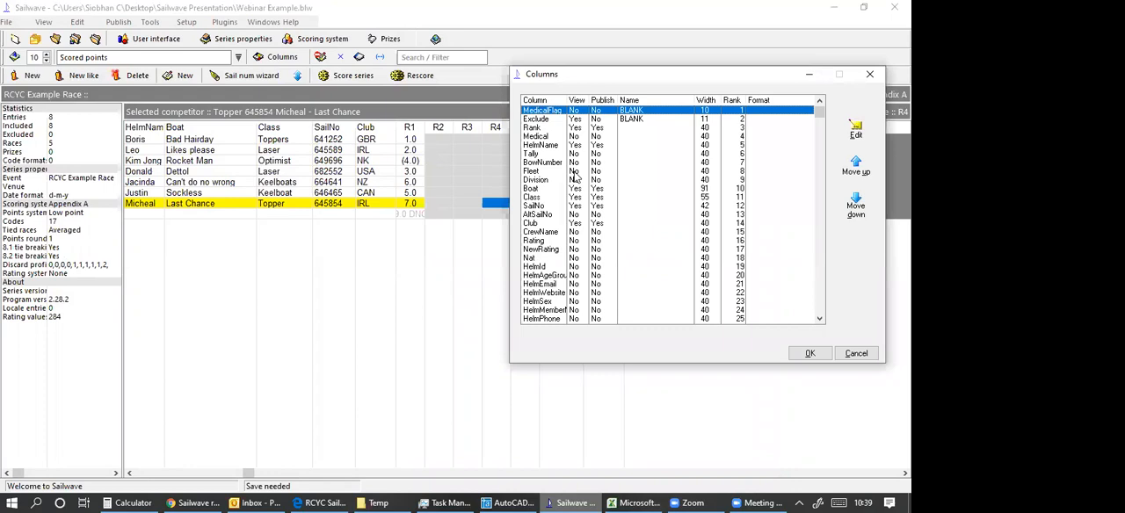
click(574, 171)
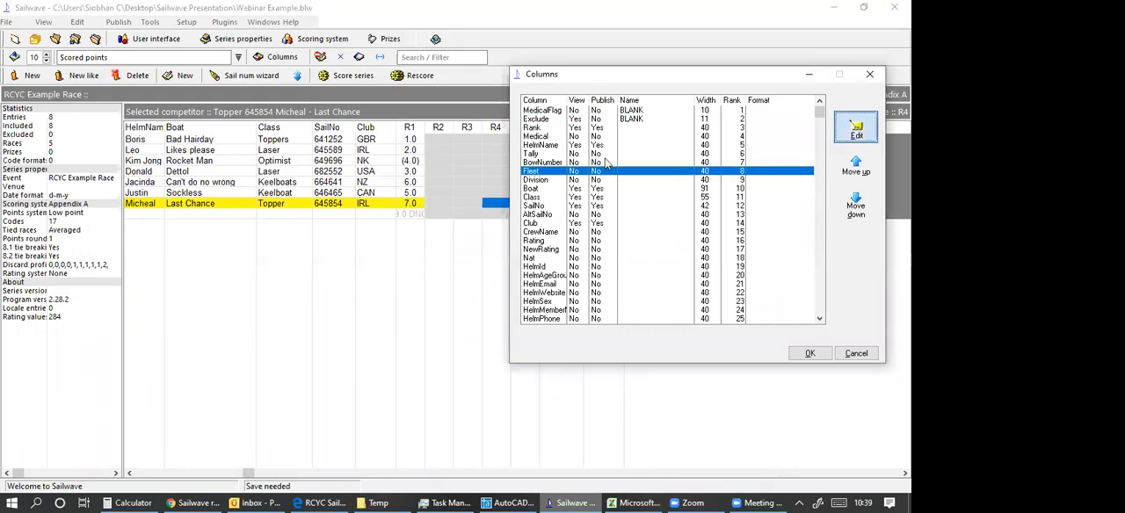
click(131, 106)
click(132, 120)
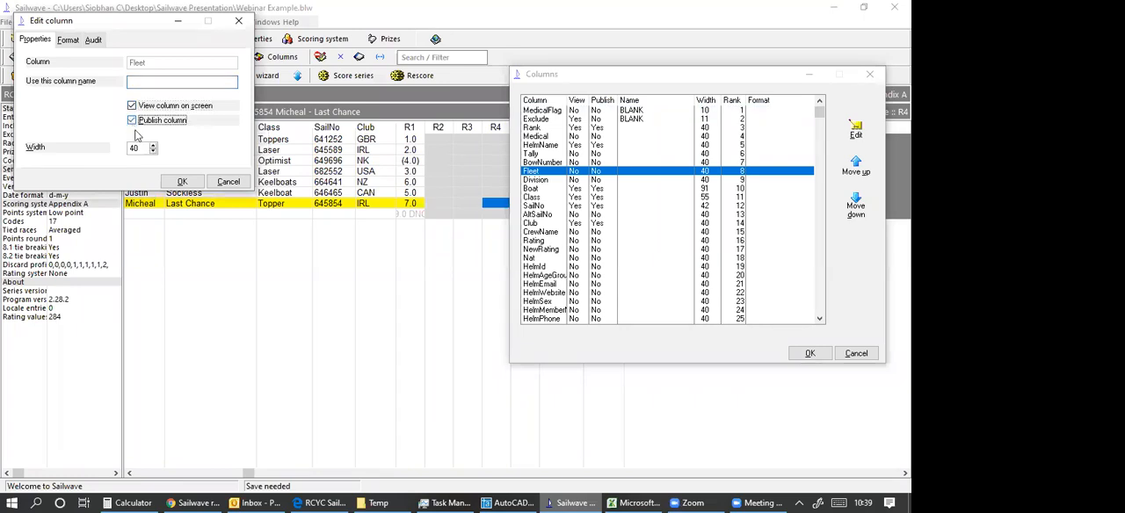
click(182, 182)
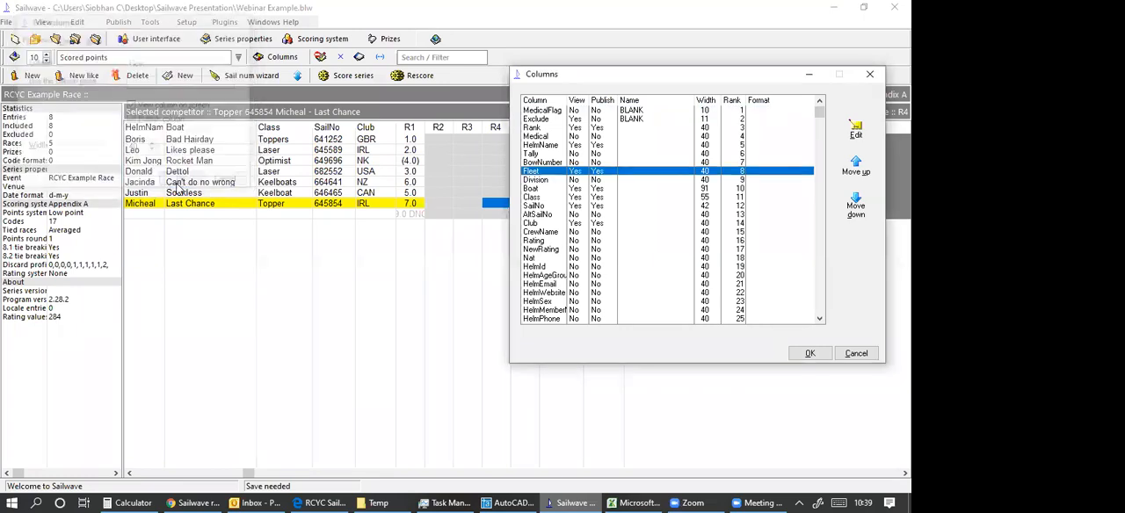
click(788, 355)
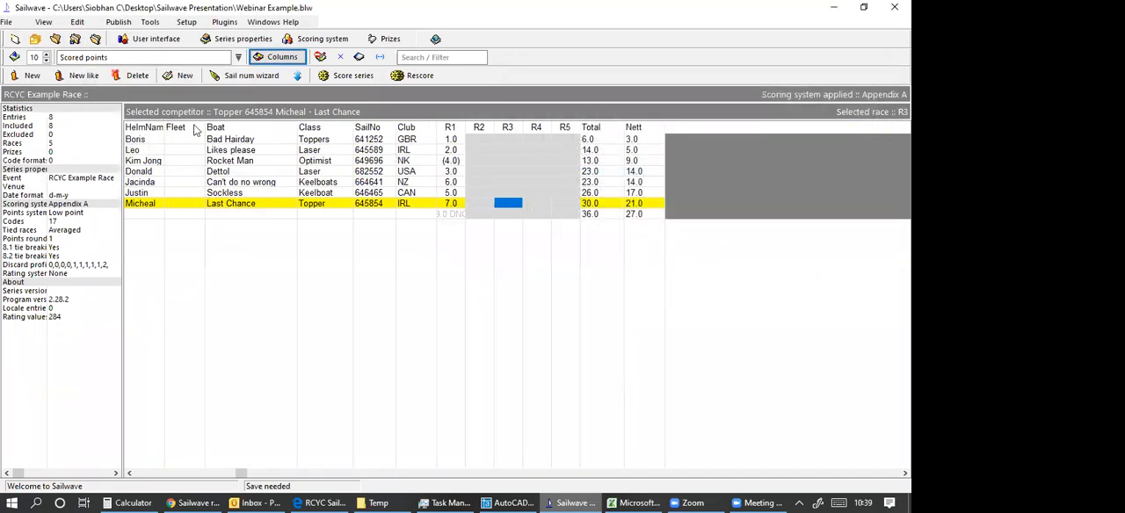
drag(205, 128, 258, 129)
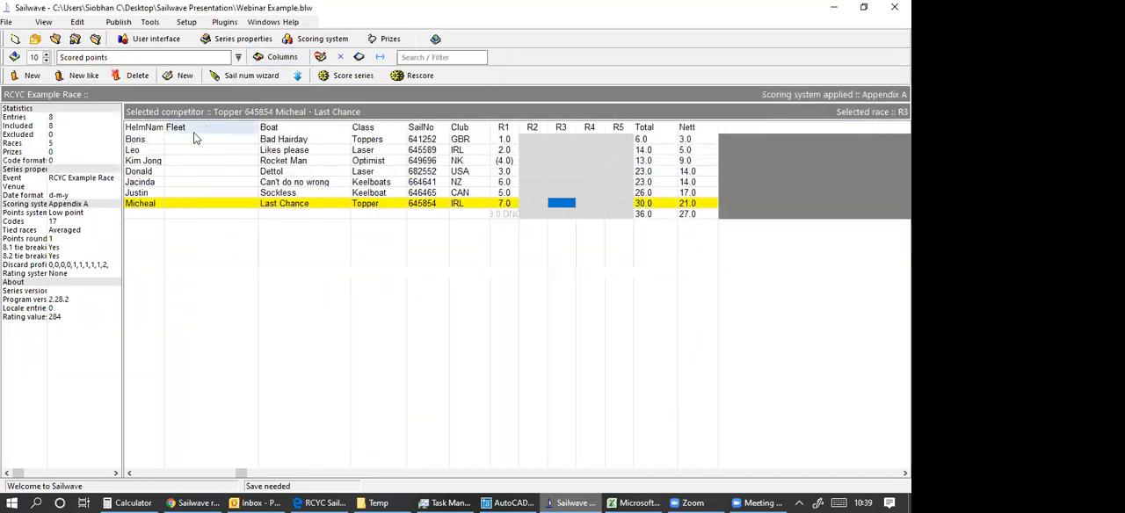
Assign the boats Bad Hairday and Likes please to a fleet named Gold.
click(188, 141)
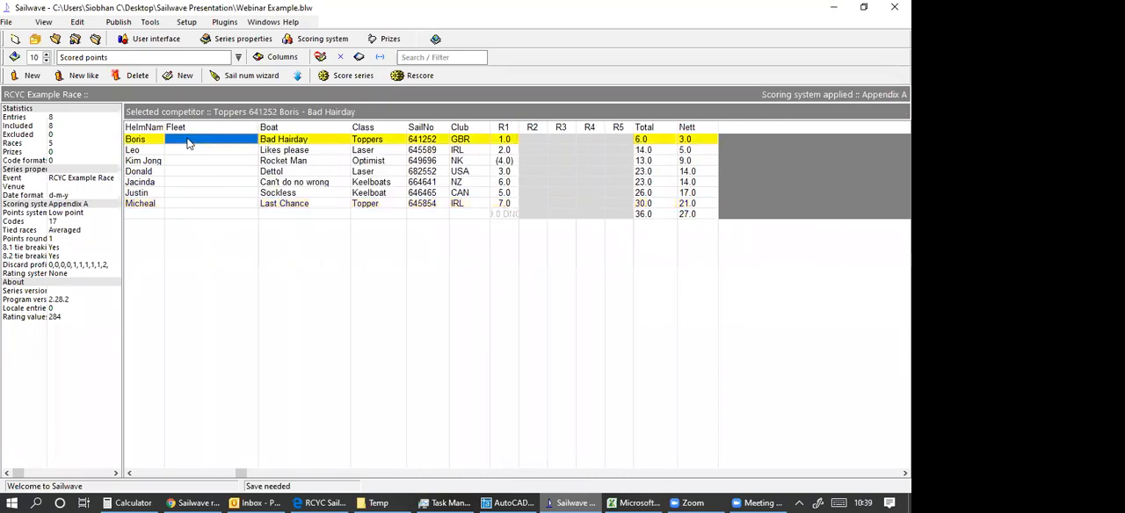
double_click(188, 141)
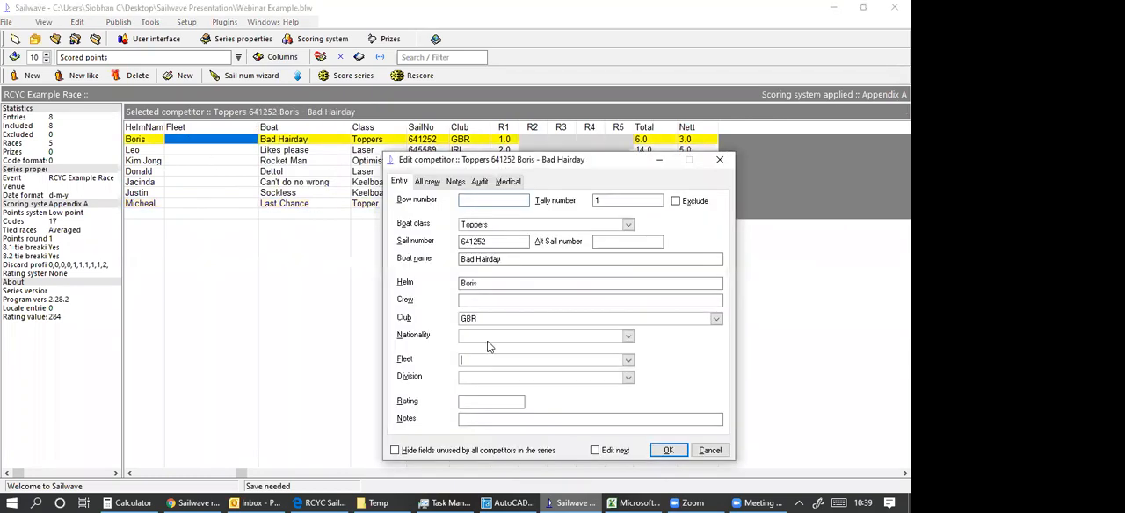
click(469, 366)
click(668, 450)
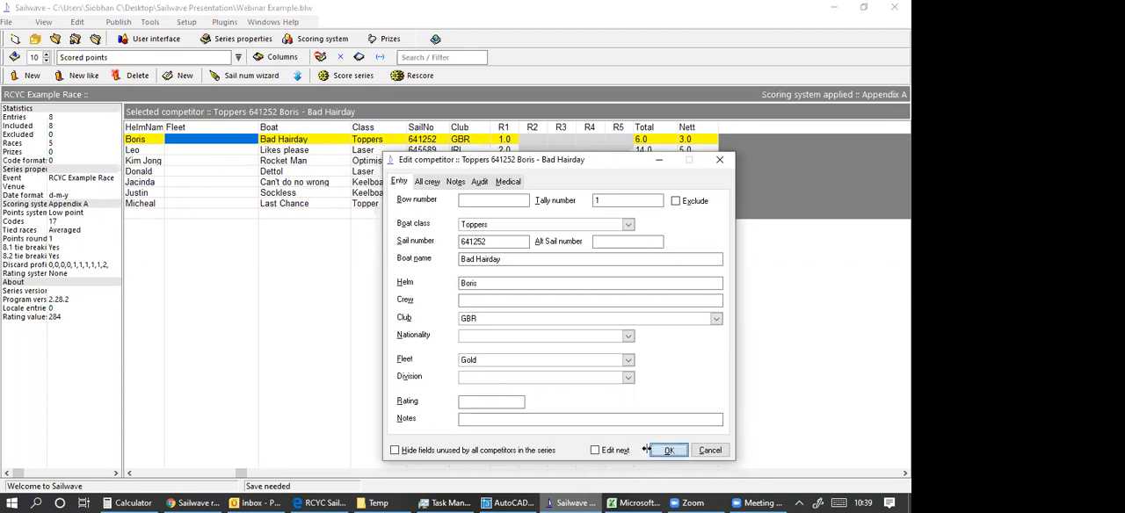
click(180, 154)
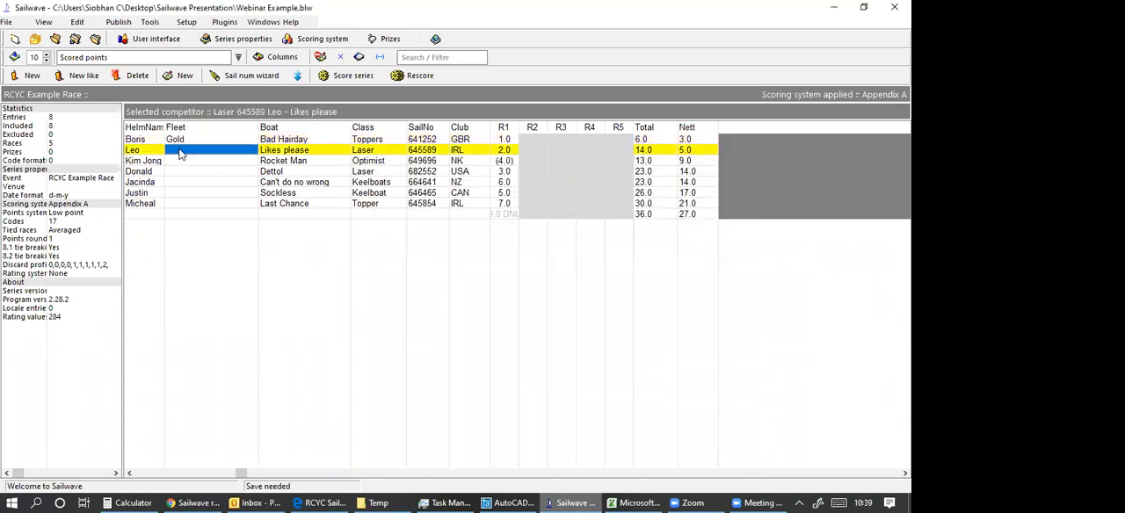
double_click(180, 154)
click(668, 450)
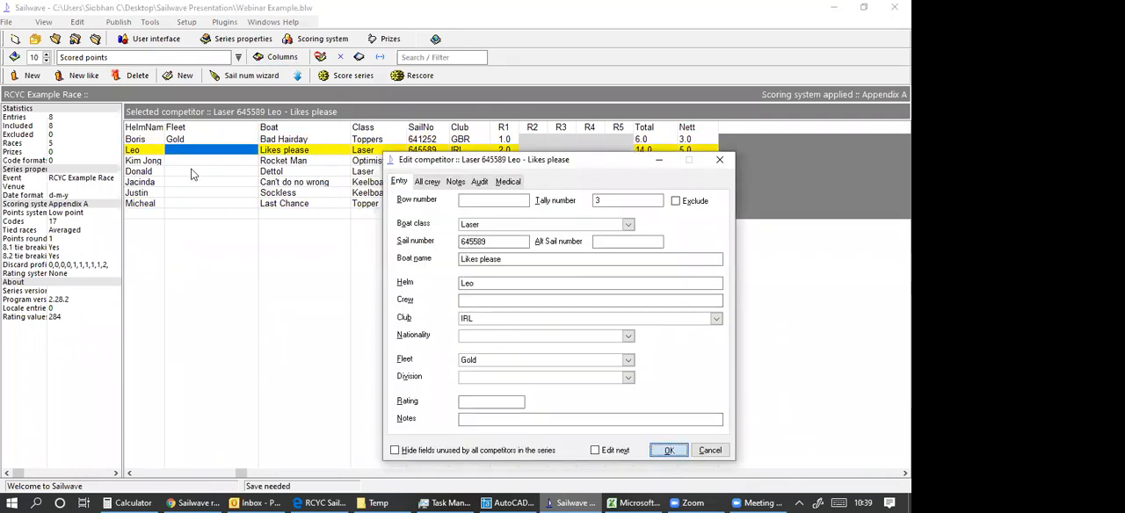
Assign the boat Rocket Man to a fleet named Sillver and the boat Dettol to the Gold fleet.
click(185, 163)
double_click(184, 163)
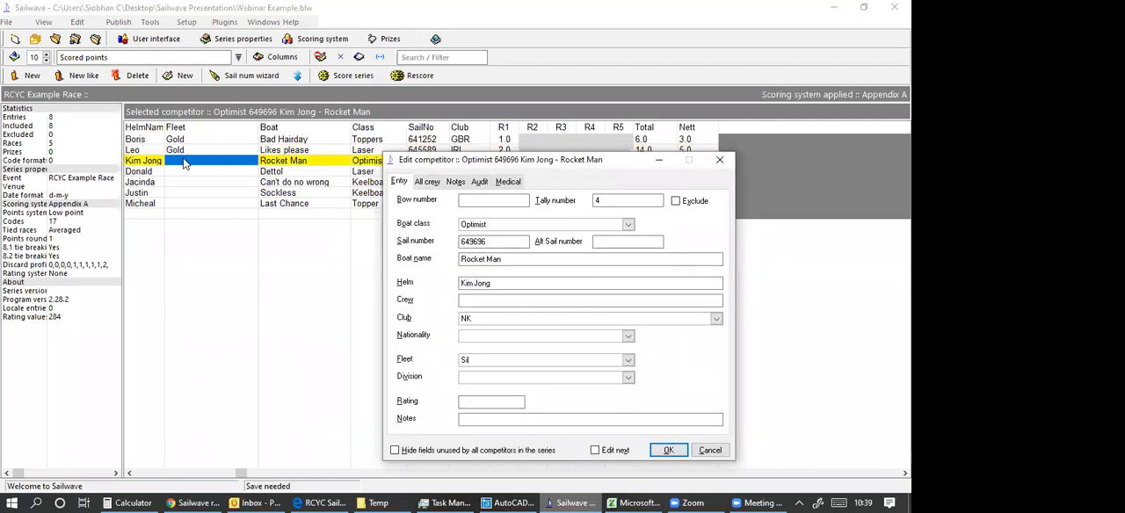
text(Sillver)
click(665, 451)
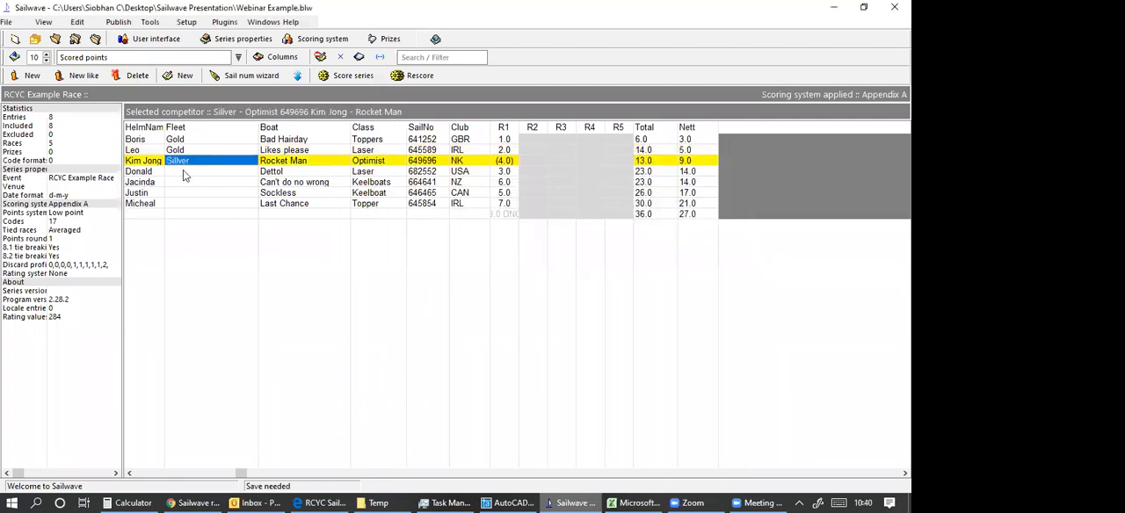
click(183, 171)
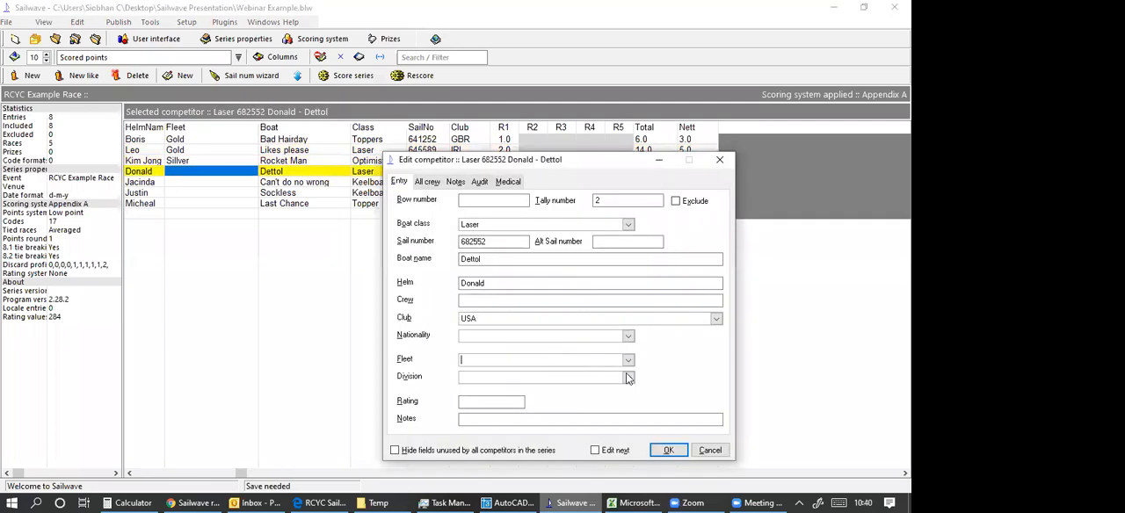
click(628, 360)
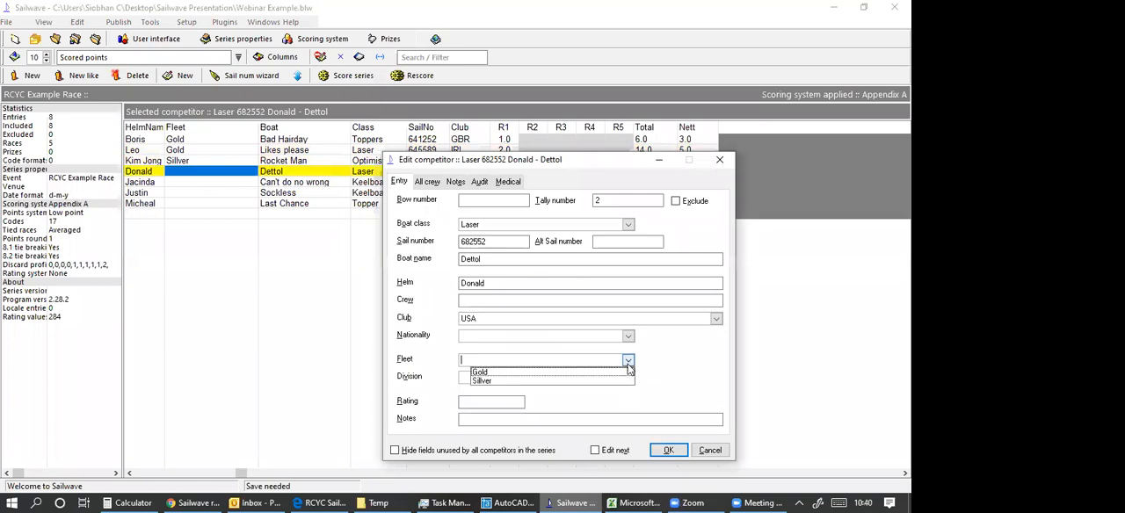
click(618, 369)
key(Return)
Assign the boat Can't do no wrong to the existing Sillver fleet.
click(217, 186)
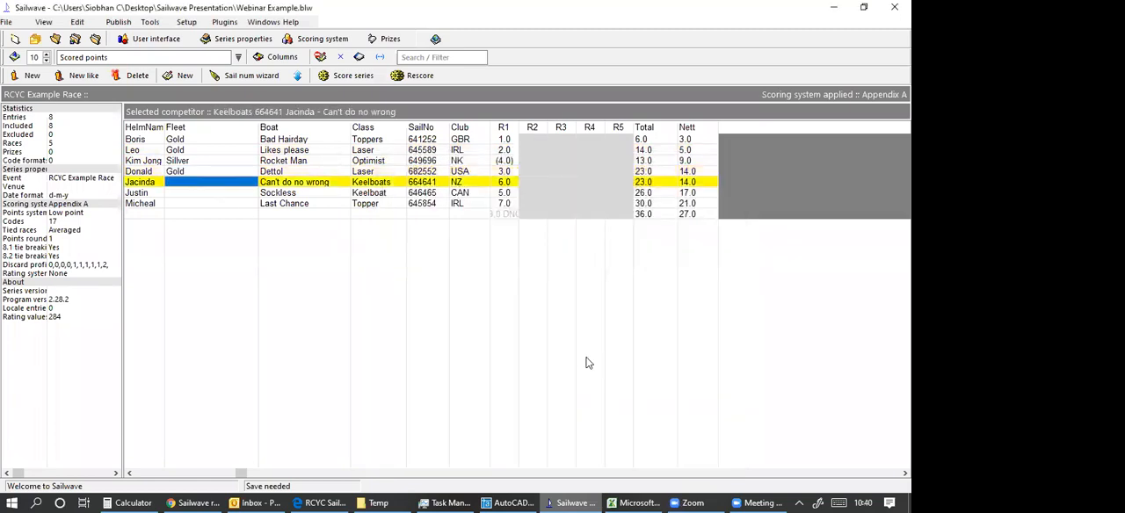
key(Return)
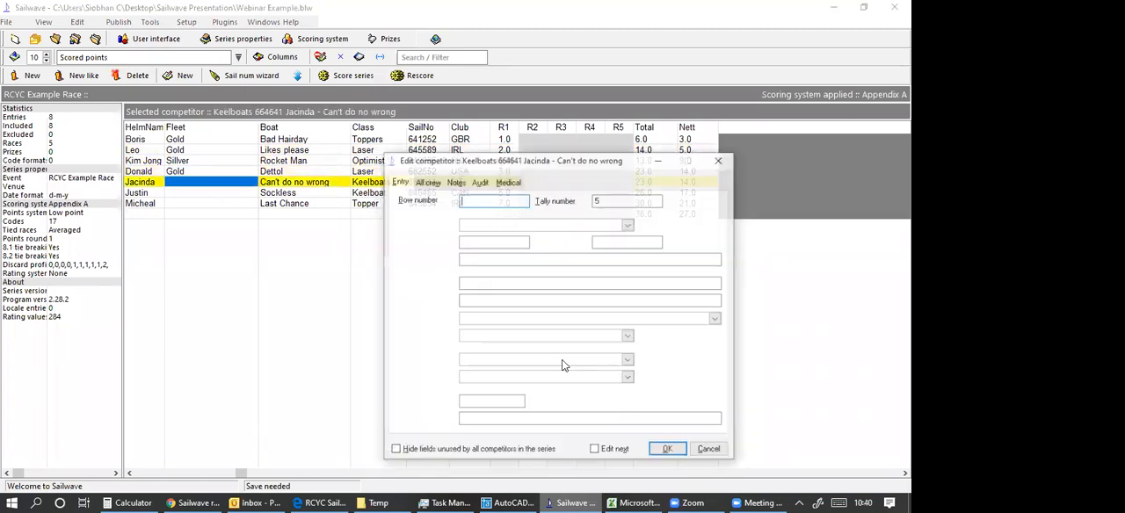
click(629, 360)
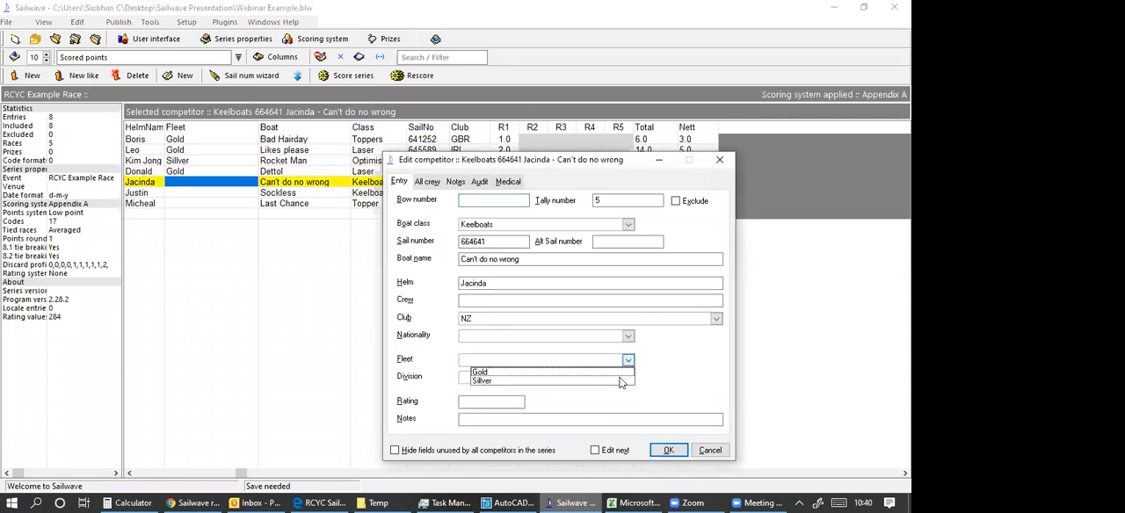
click(621, 379)
click(668, 450)
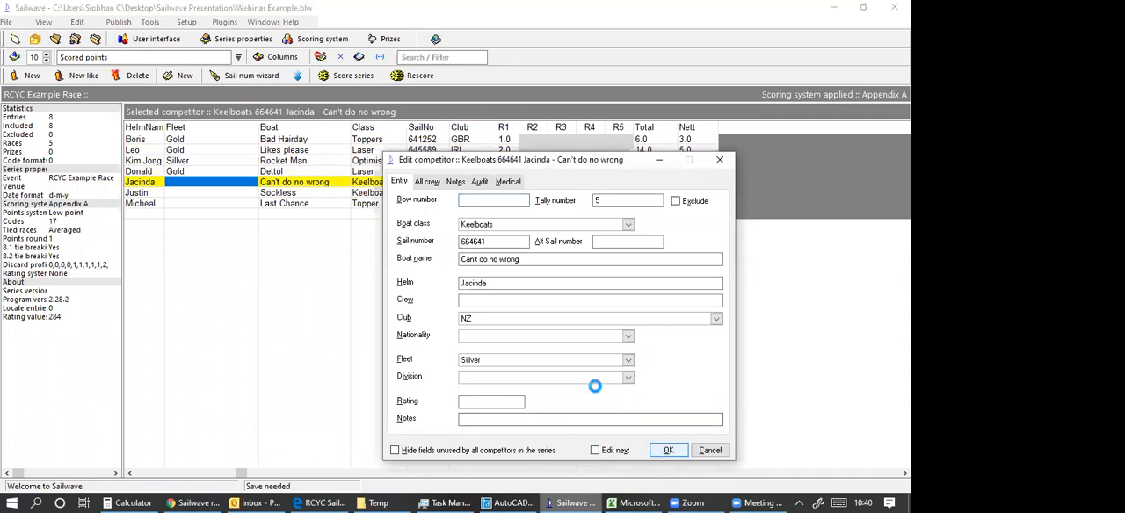
Assign the boats Sockless and Last Chance to the existing Gold fleet.
click(215, 195)
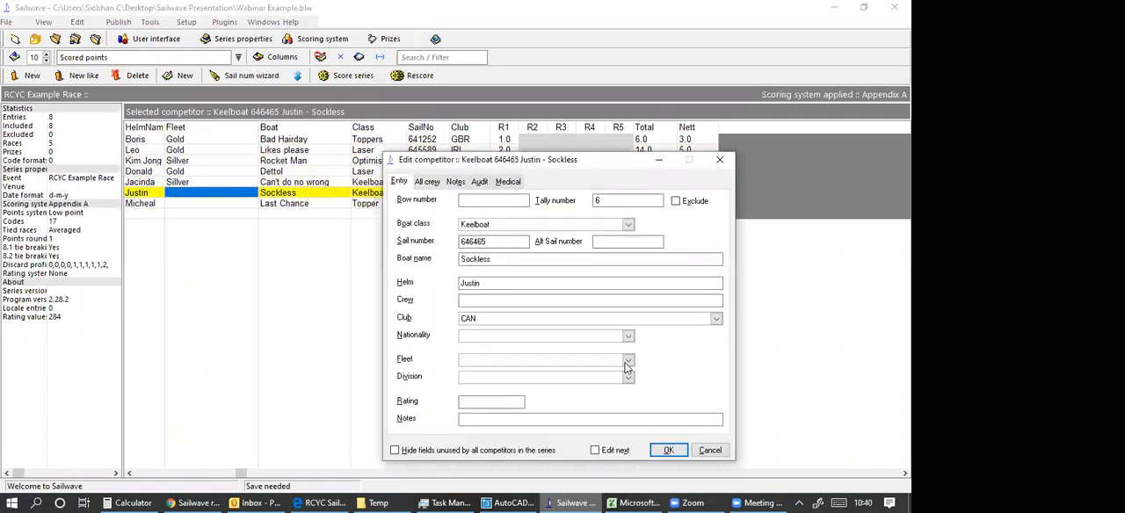
click(665, 451)
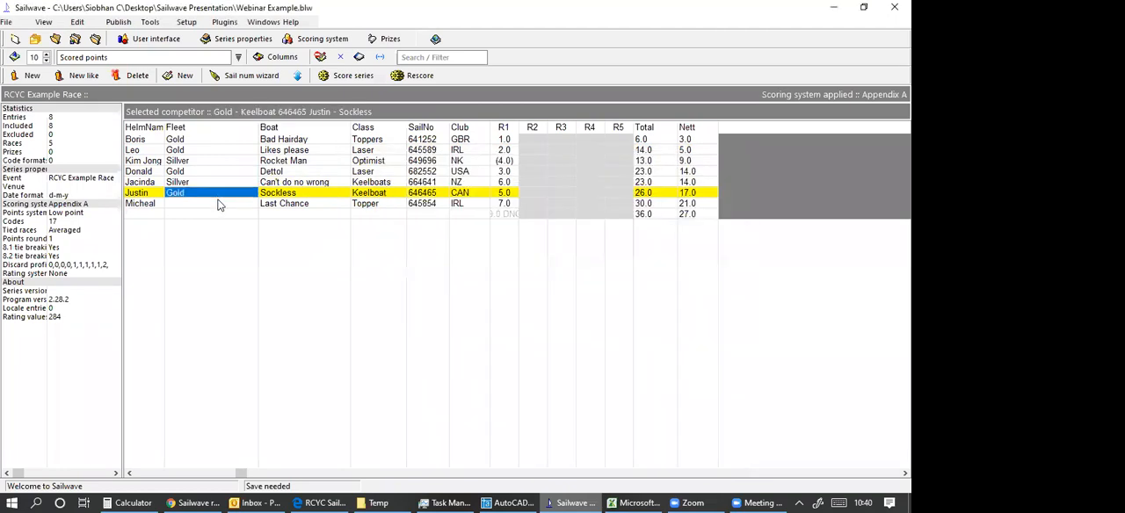
double_click(219, 205)
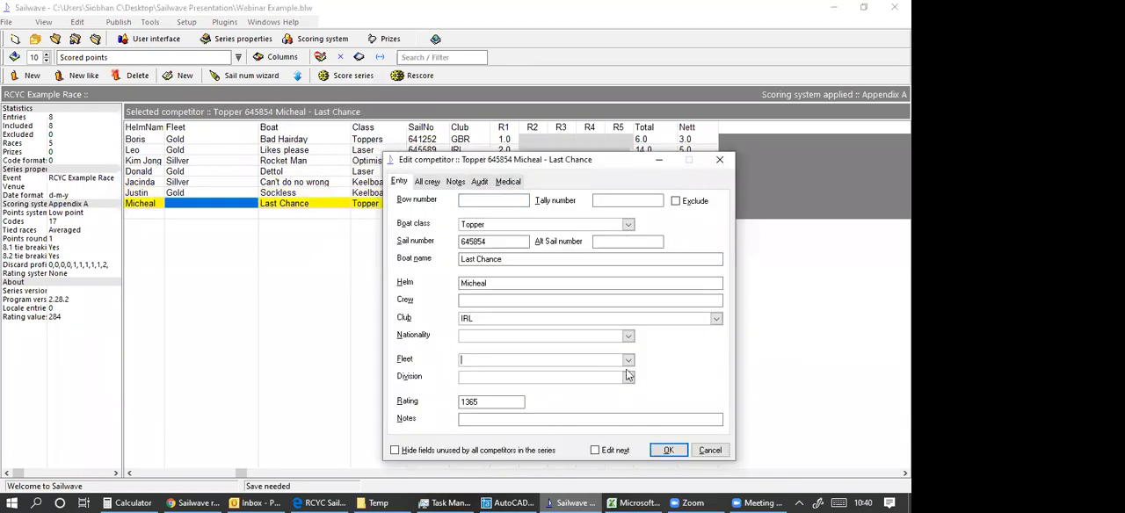
click(627, 359)
click(615, 370)
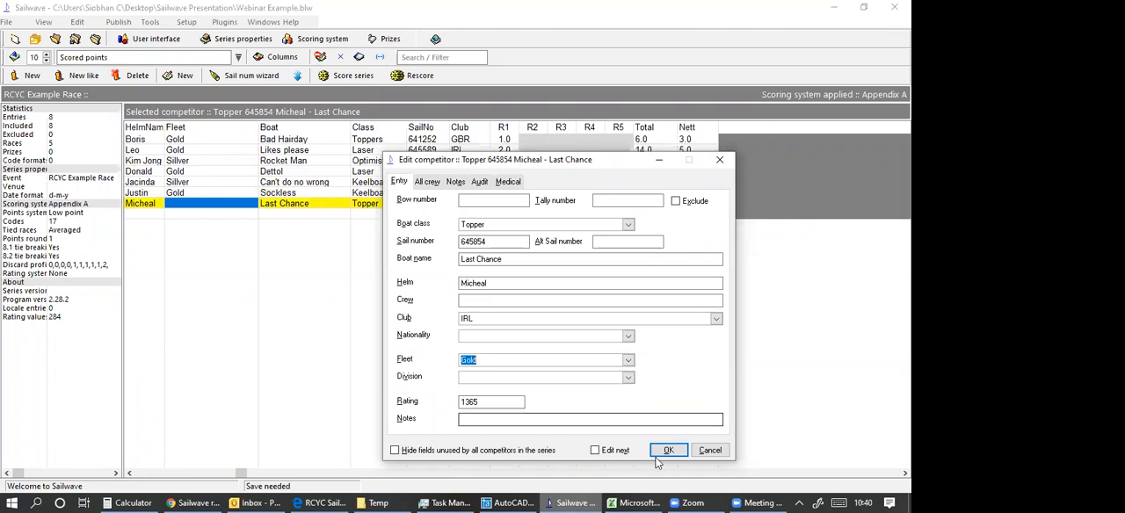
click(667, 451)
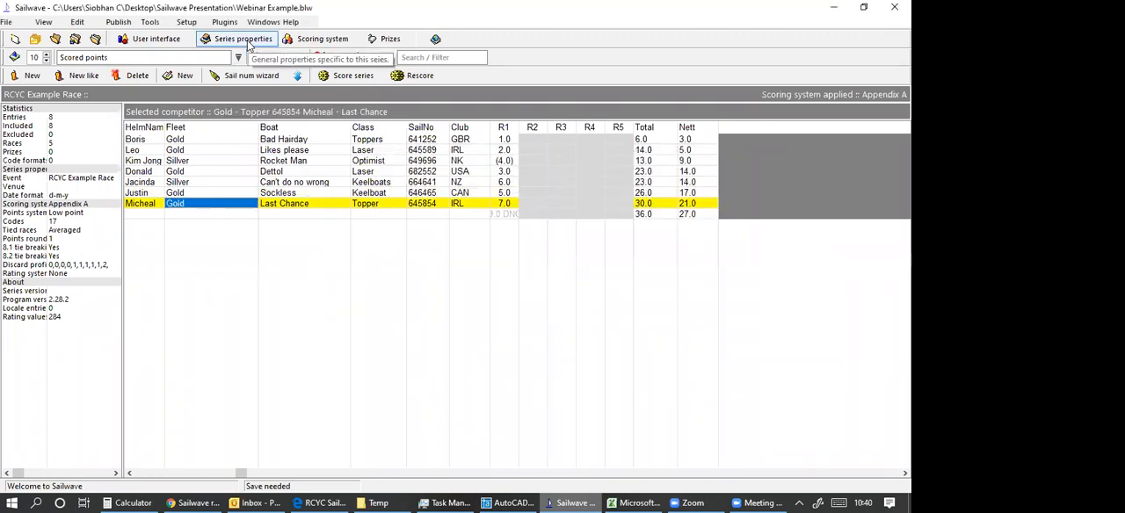
Score the series with Appendix A, scoring groups of competitors separately with Fleet as the grouping field.
click(305, 46)
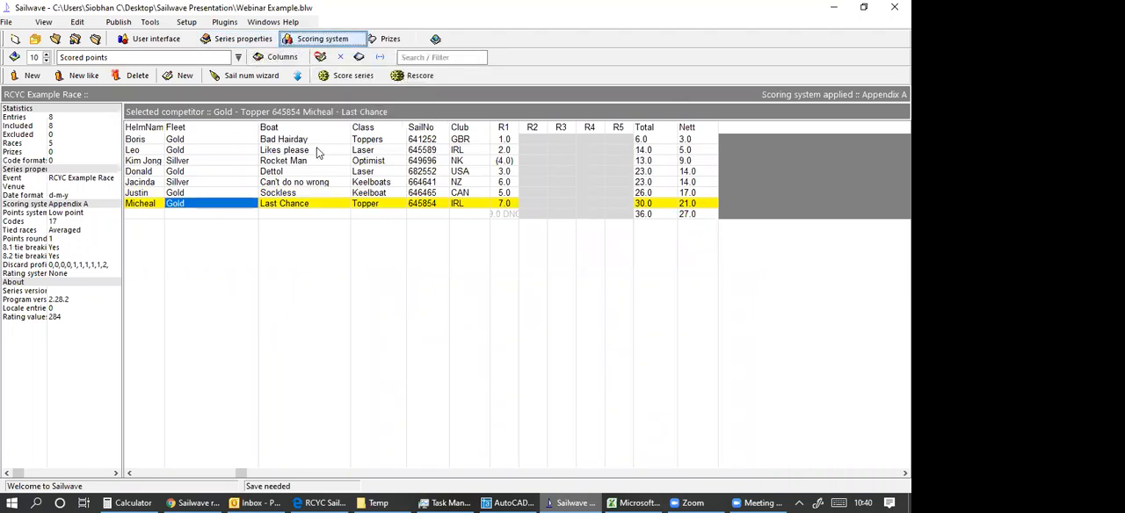
click(740, 99)
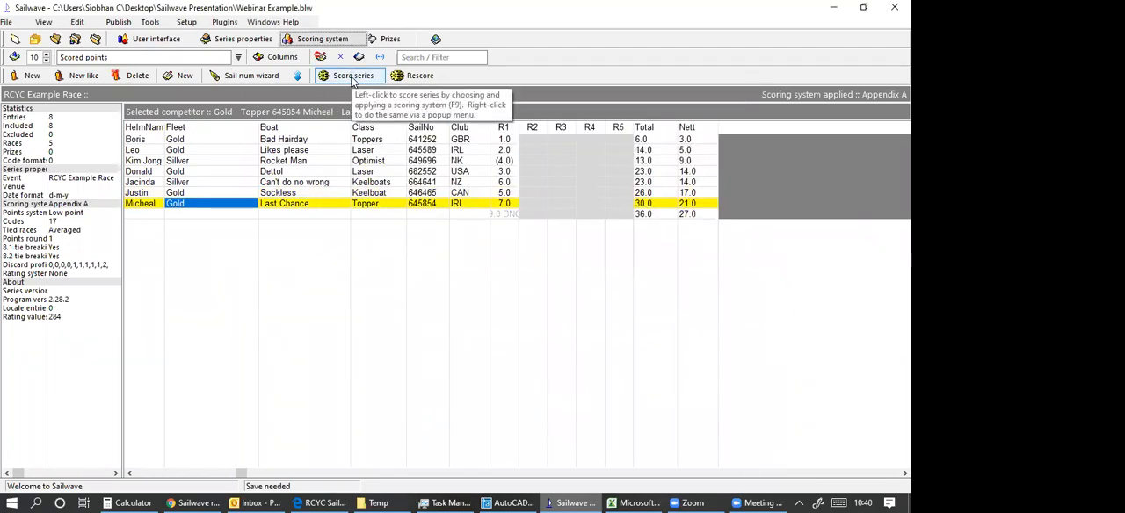
click(353, 76)
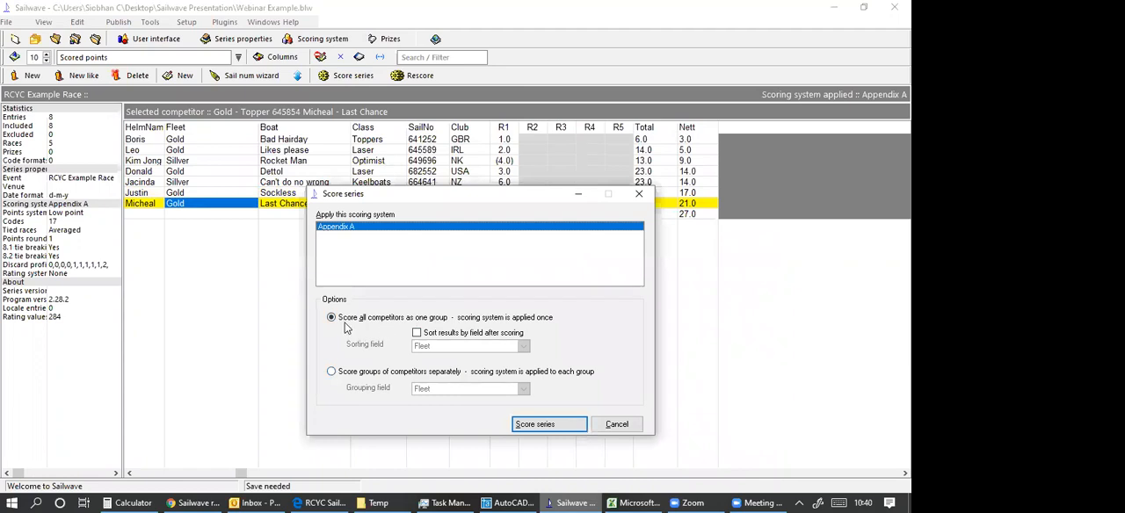
click(331, 373)
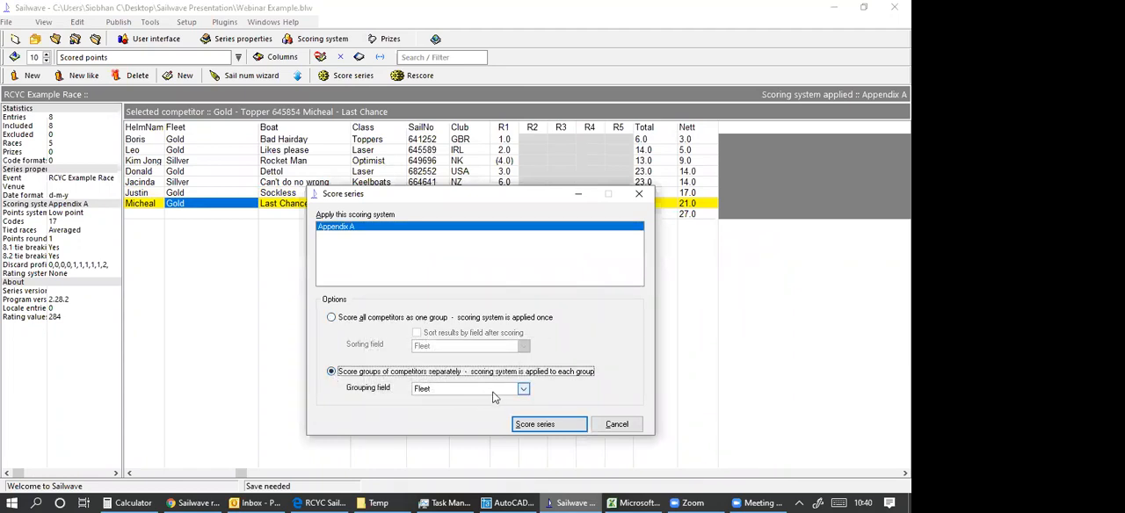
click(524, 426)
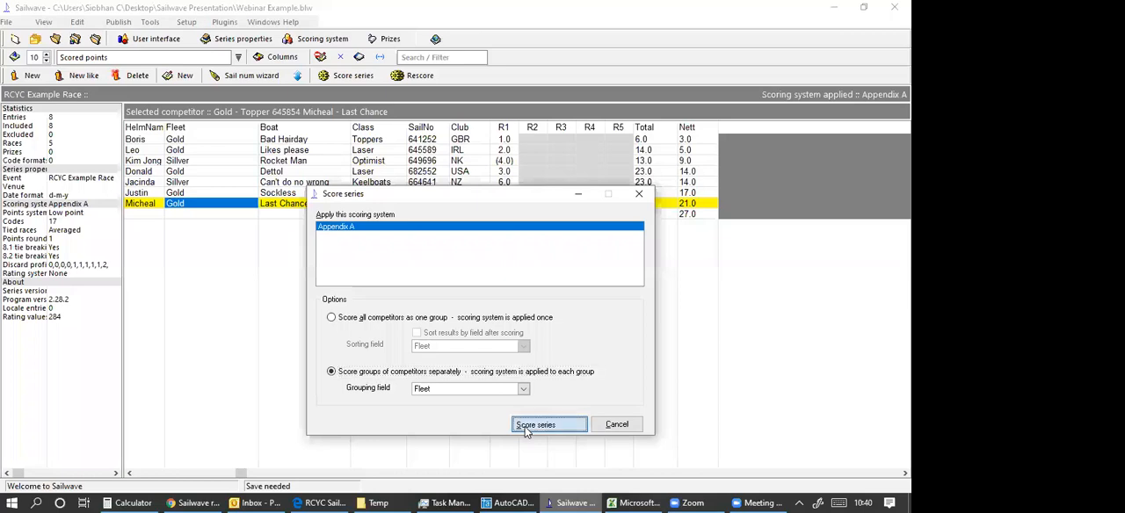
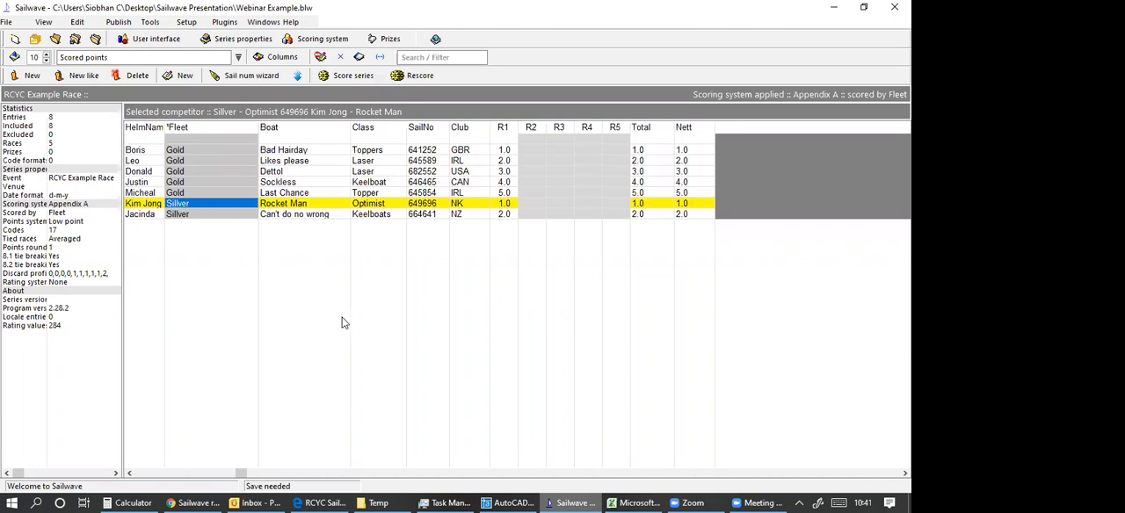
Move the boat Rocket Man to the Gold fleet and rescore the series.
double_click(188, 204)
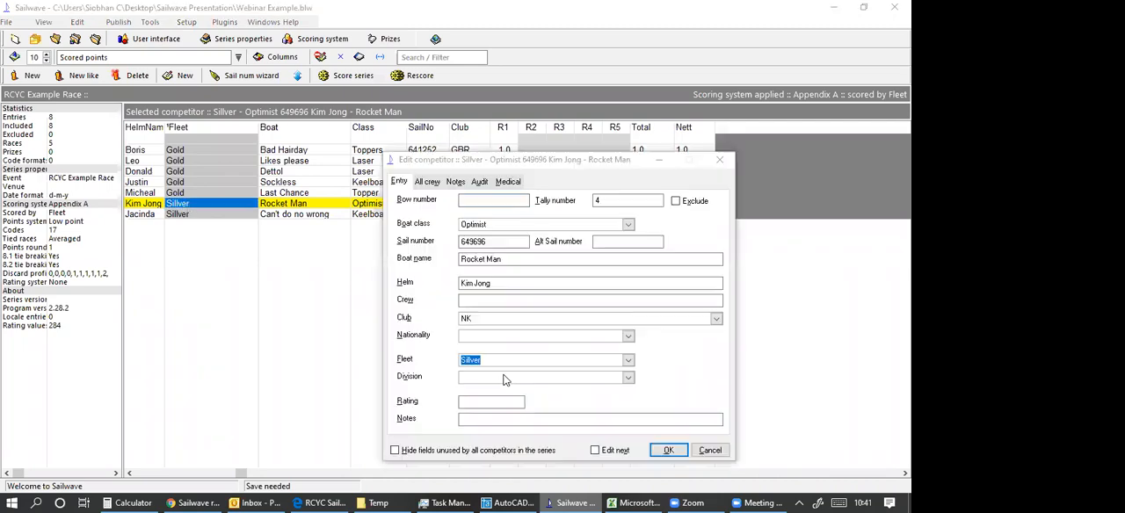
text(Gold)
click(668, 451)
click(218, 215)
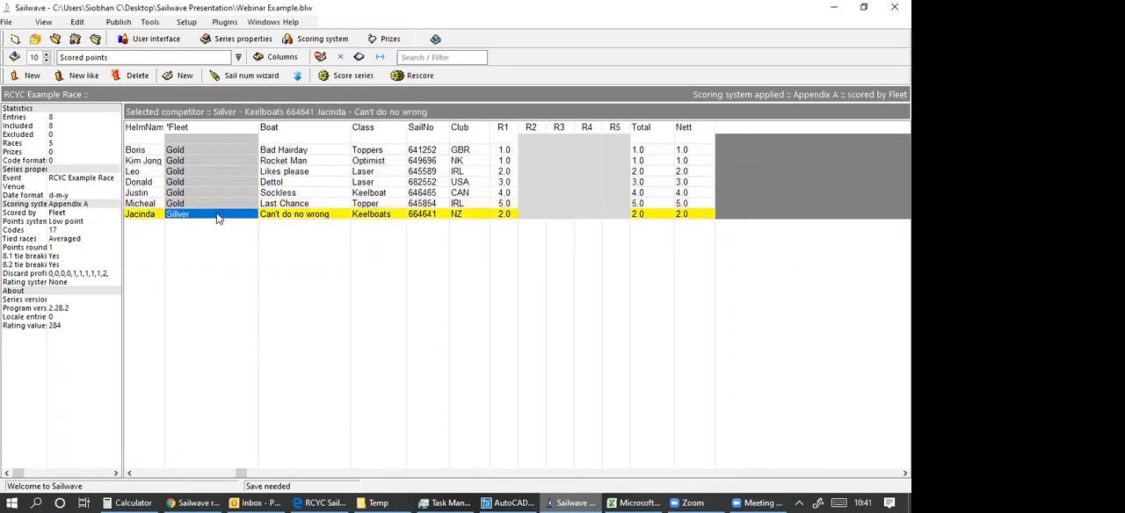
double_click(218, 214)
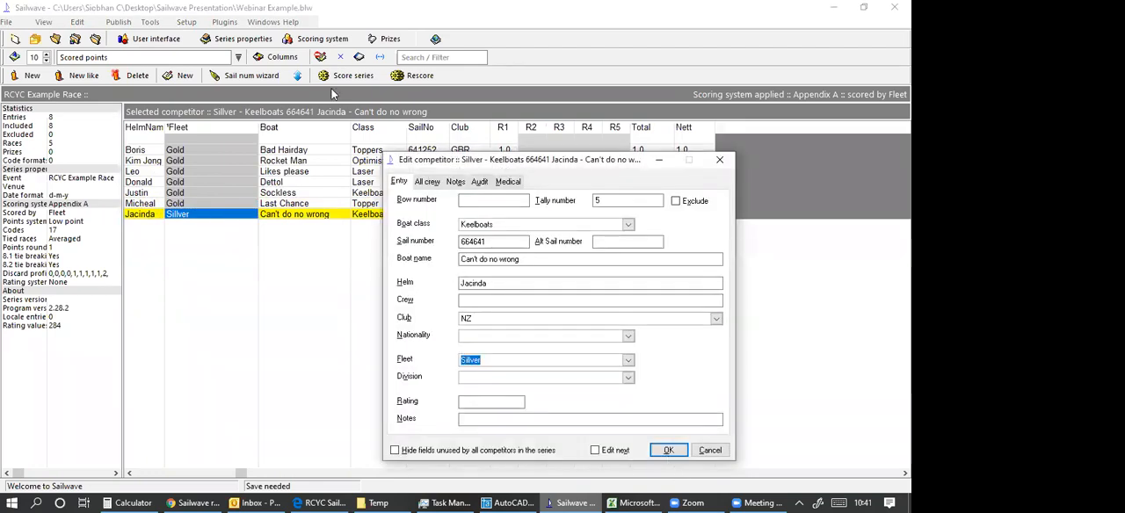
click(668, 450)
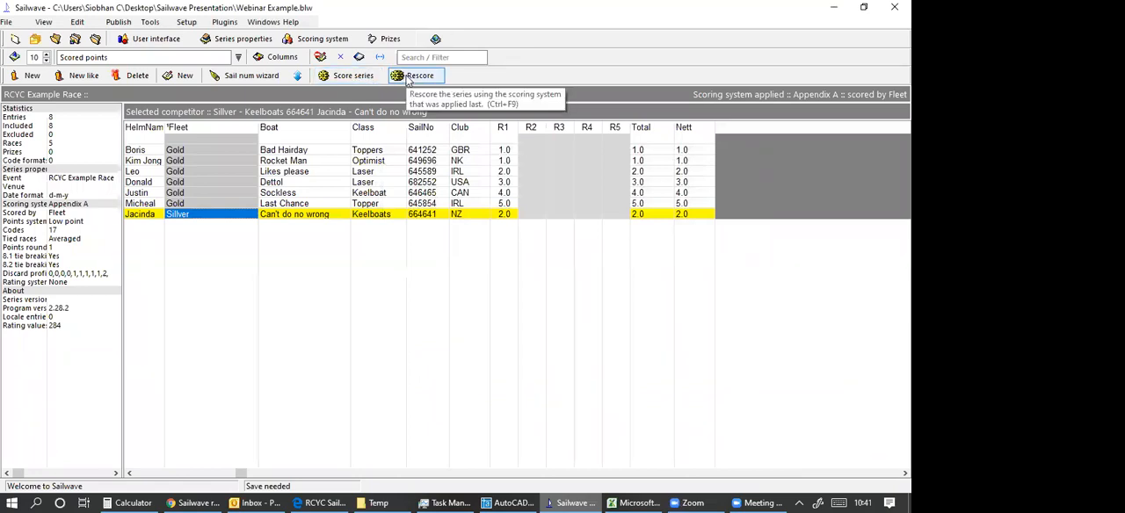
click(413, 76)
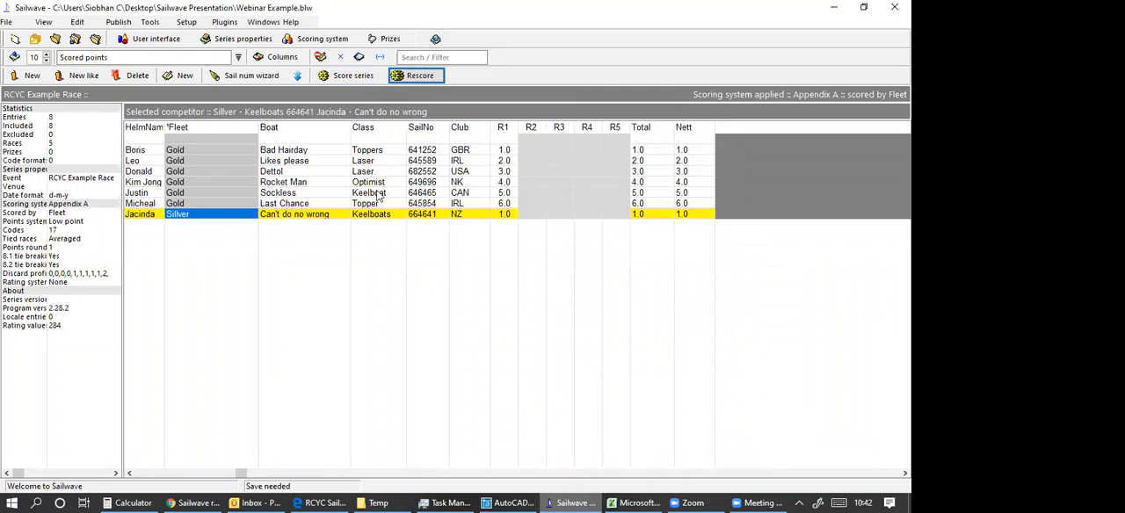
Set the fleet of the boat Last Chance to Silver.
click(176, 205)
double_click(177, 207)
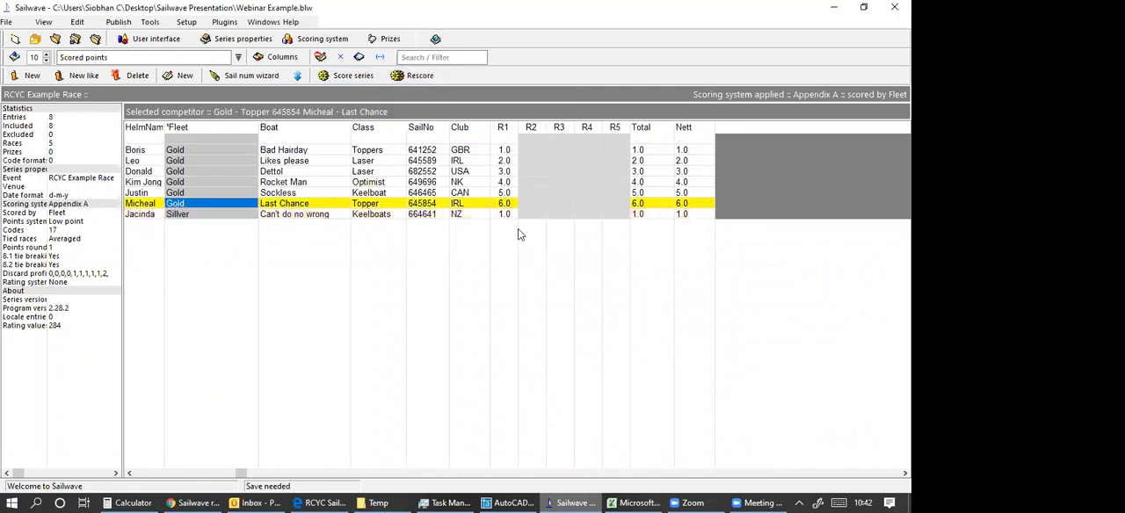
text(Si)
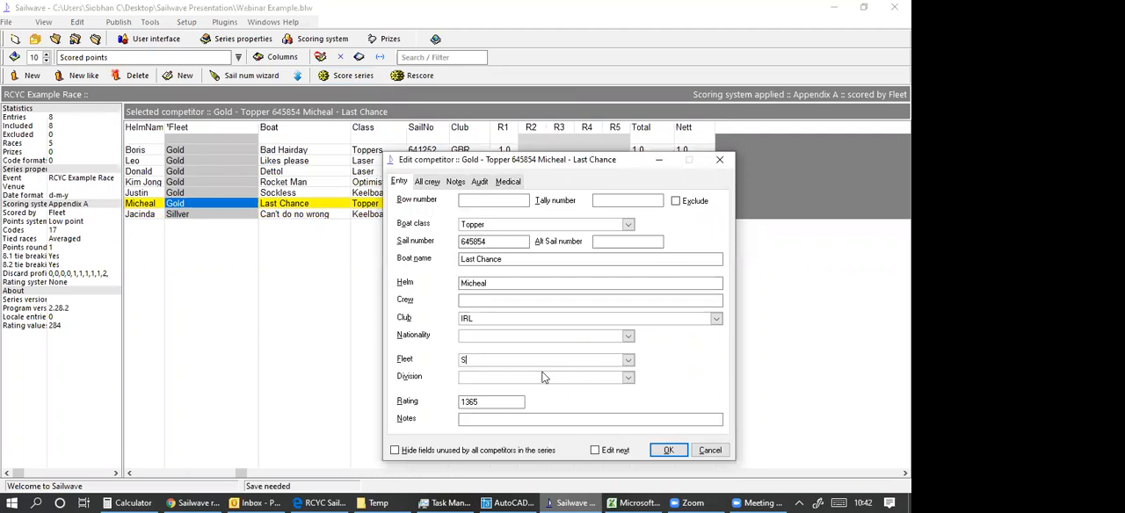
text(lver)
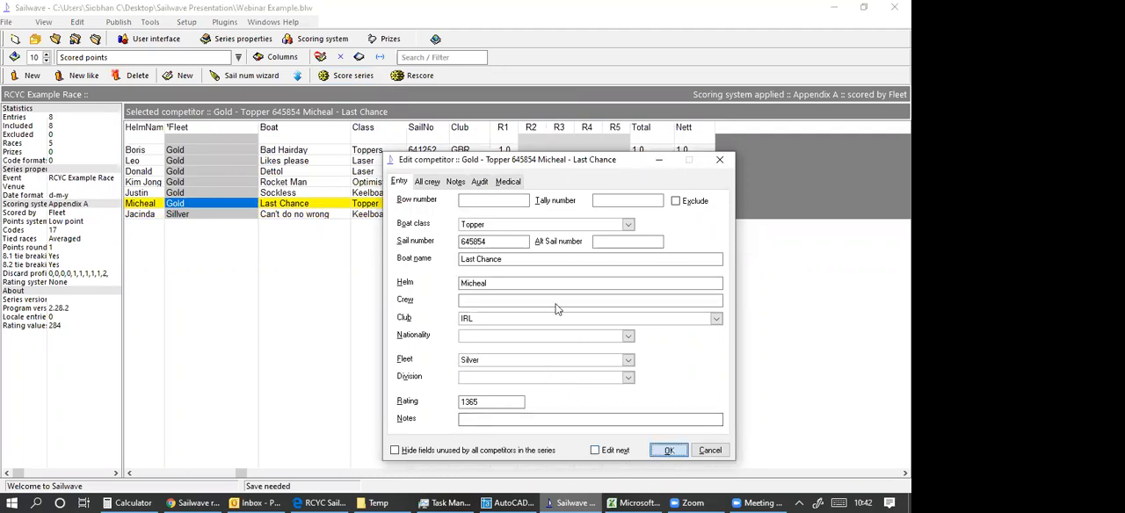
click(666, 450)
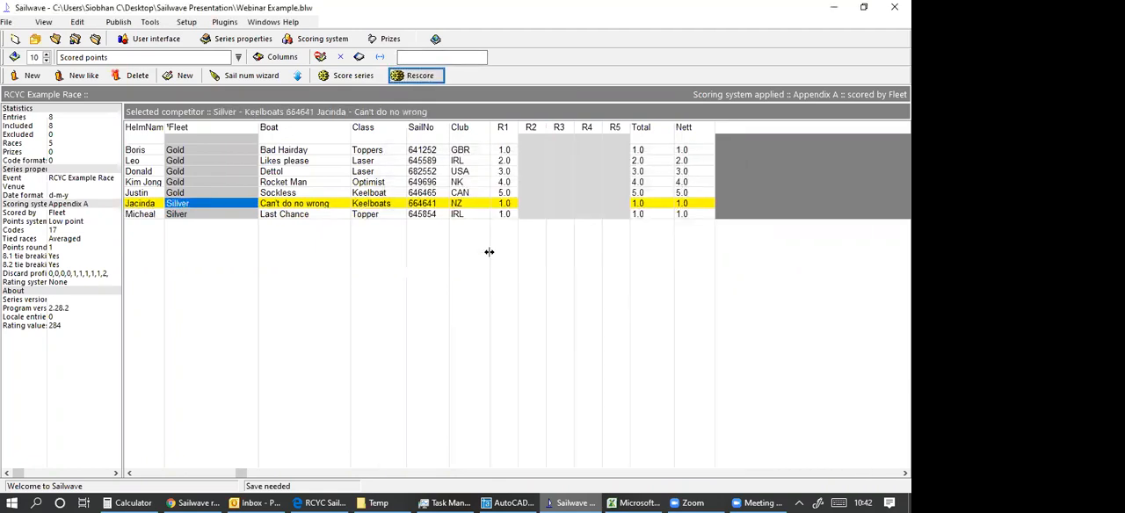
click(506, 215)
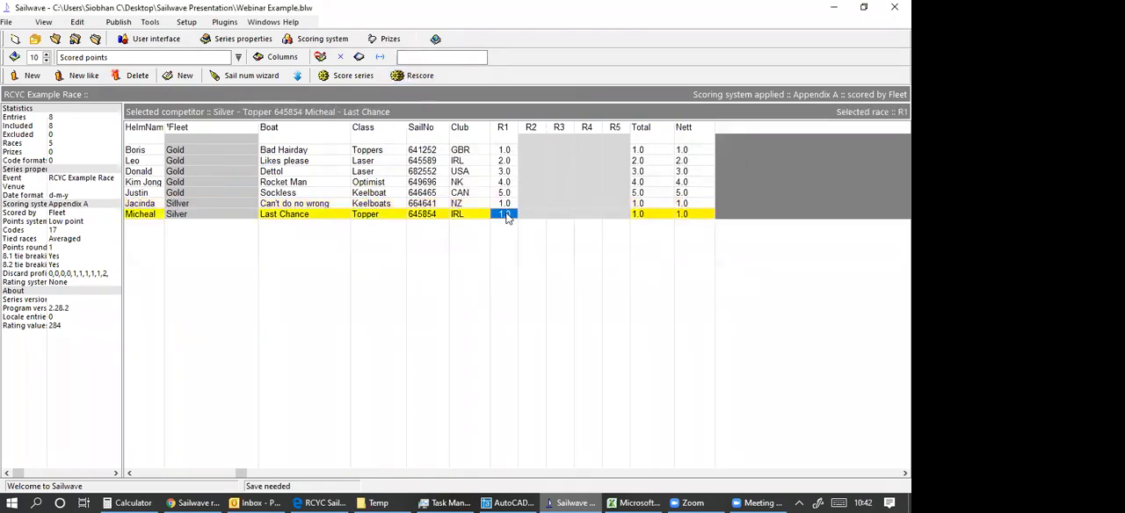
double_click(507, 215)
click(657, 66)
click(529, 149)
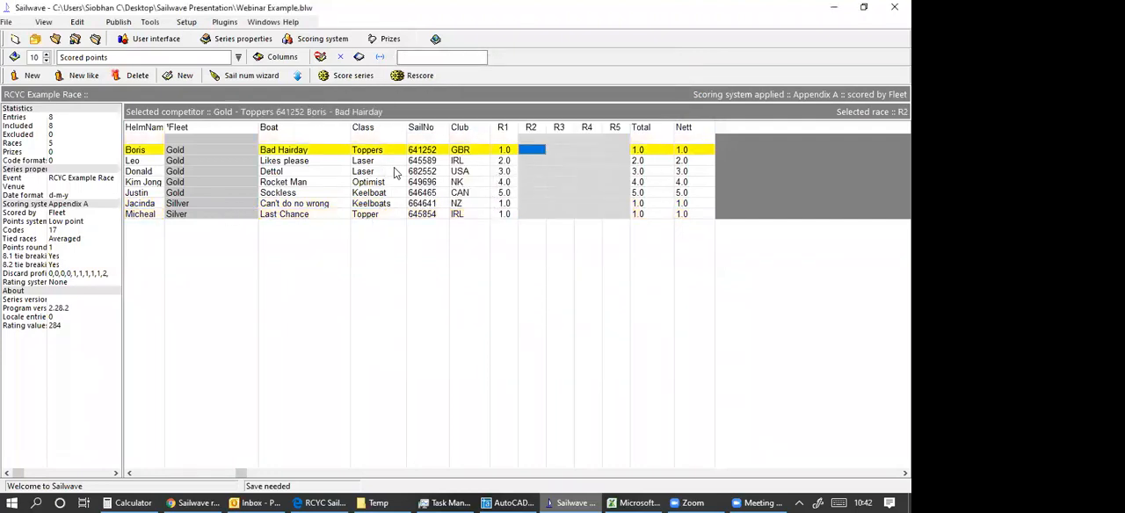
Set the fleet of the boat Bad Hairday to Silver.
click(195, 149)
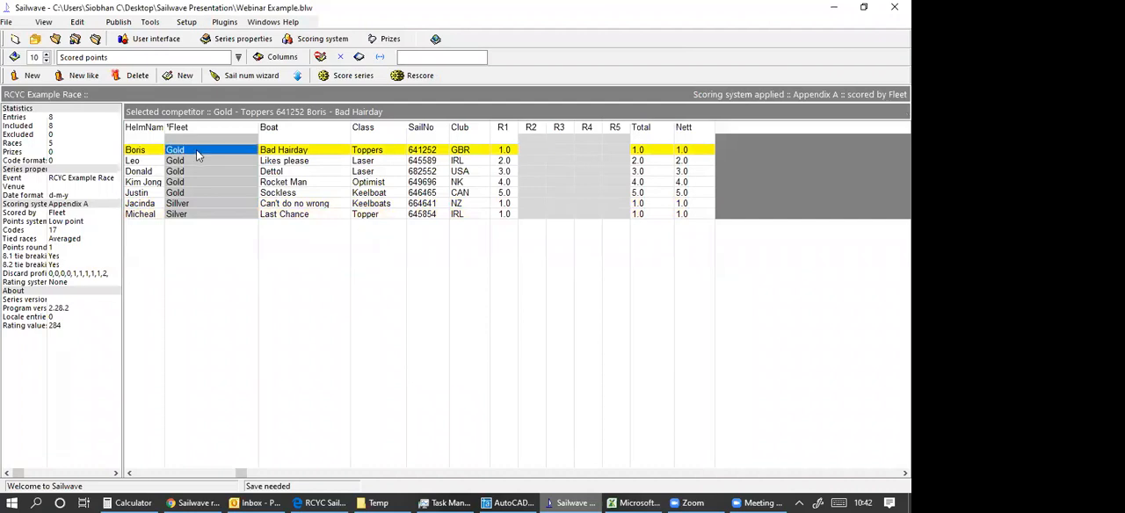
double_click(196, 149)
text(Silver)
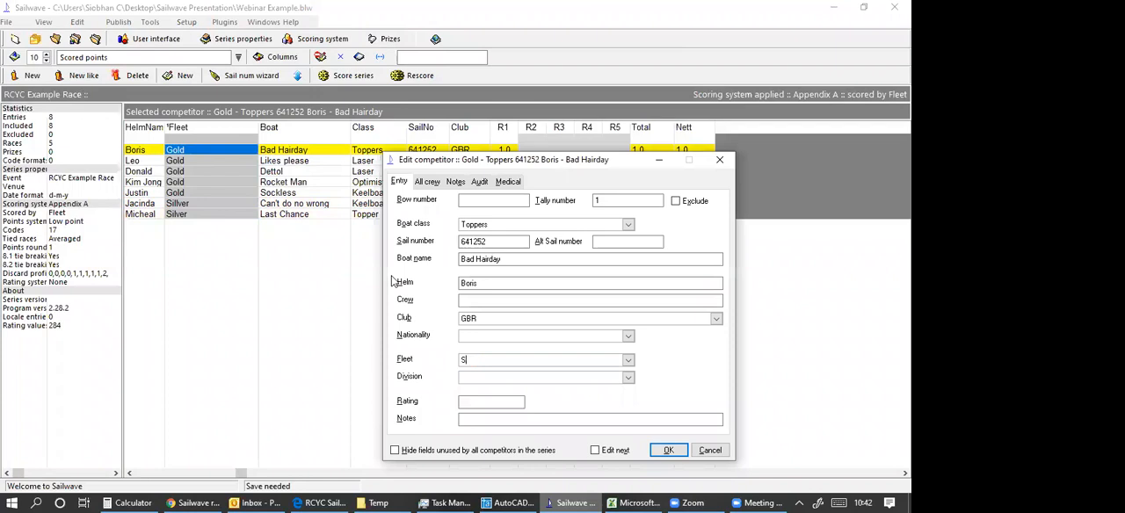
click(663, 453)
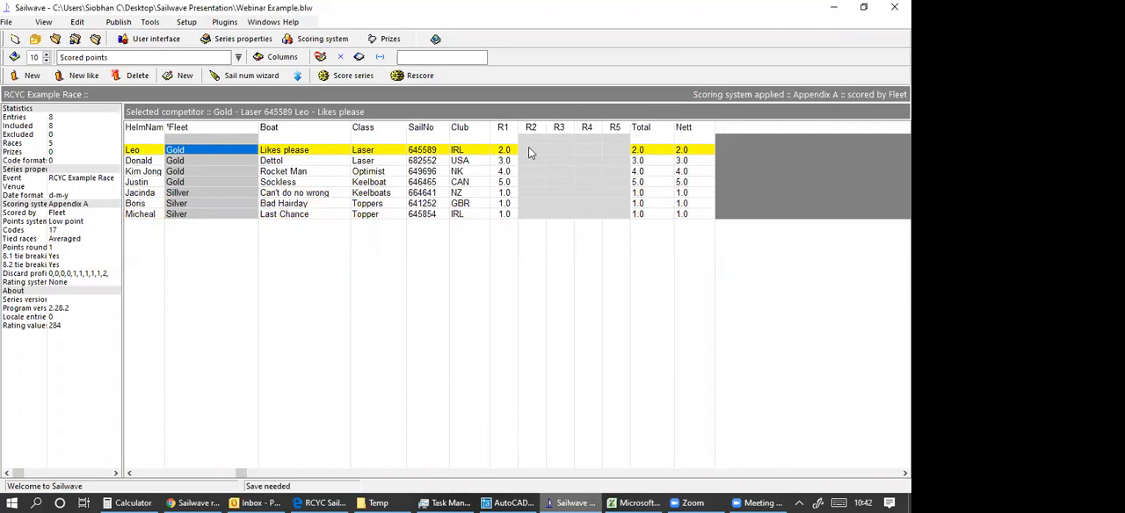
Record race R2 finishing places for the Gold fleet boats: Likes please 1, Dettol 2 and Sockless 3.
double_click(540, 203)
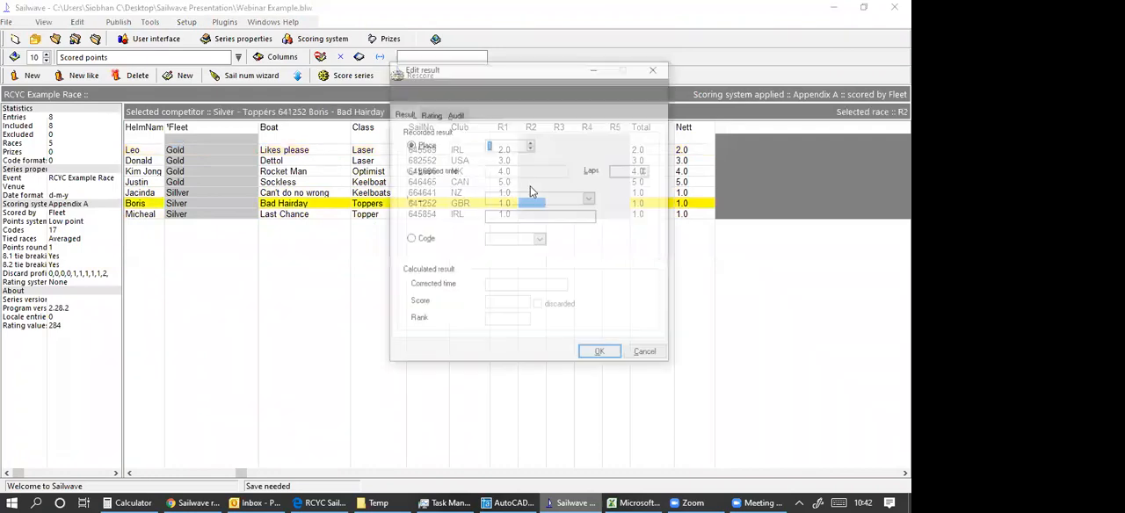
key(Escape)
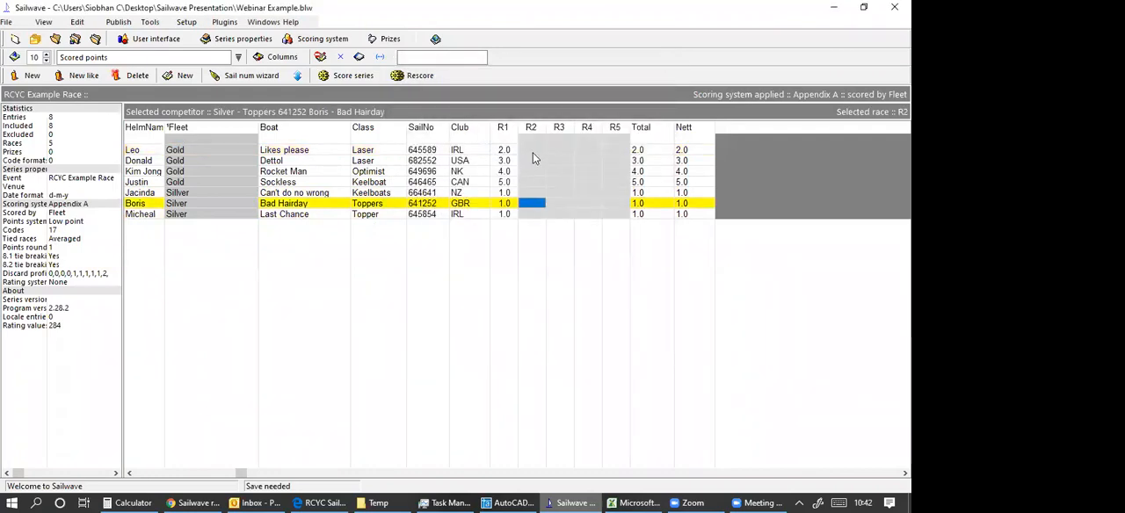
click(533, 152)
key(Return)
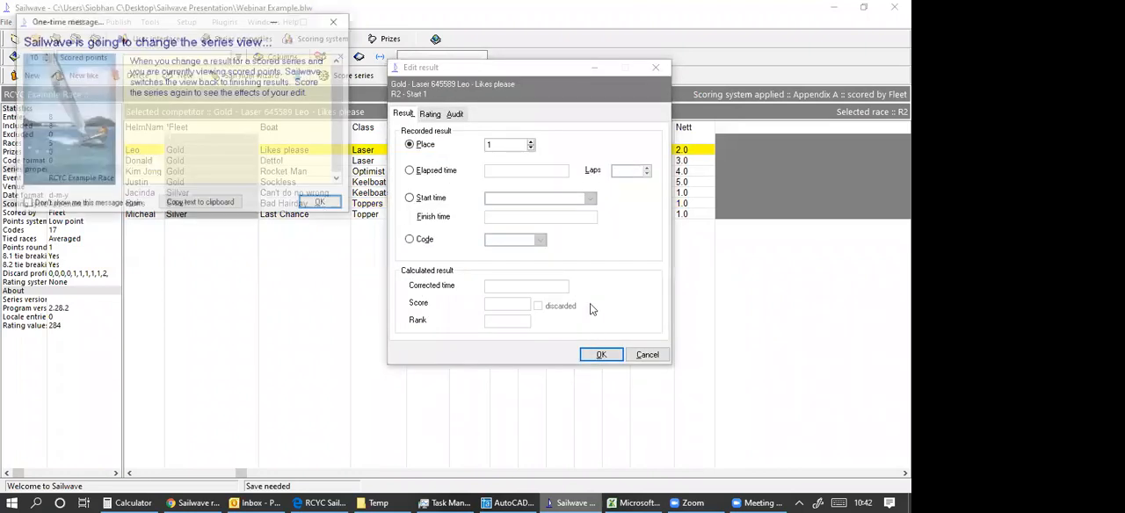
click(605, 354)
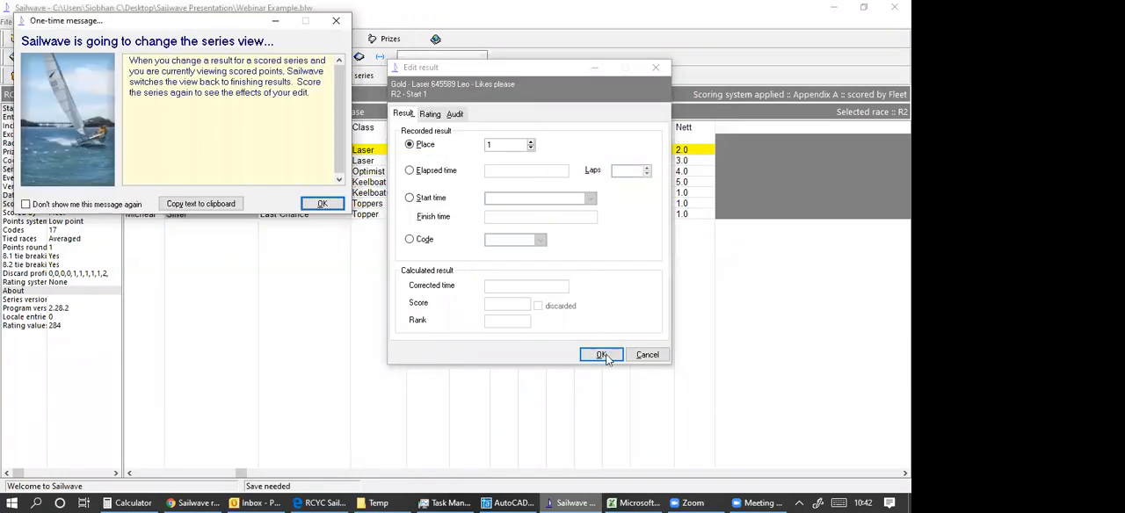
key(Return)
click(605, 354)
key(Return)
click(601, 354)
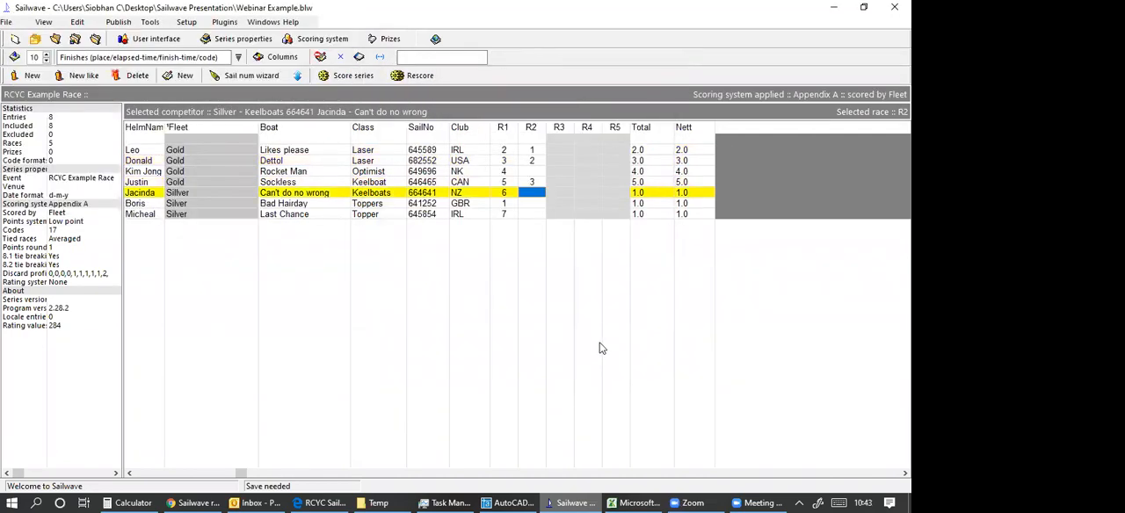
Record race R2 finishing places 4 for Can't do no wrong, 5 for Bad Hairday and 6 for Last Chance.
key(Return)
key(Return)
click(531, 203)
key(Return)
key(Return)
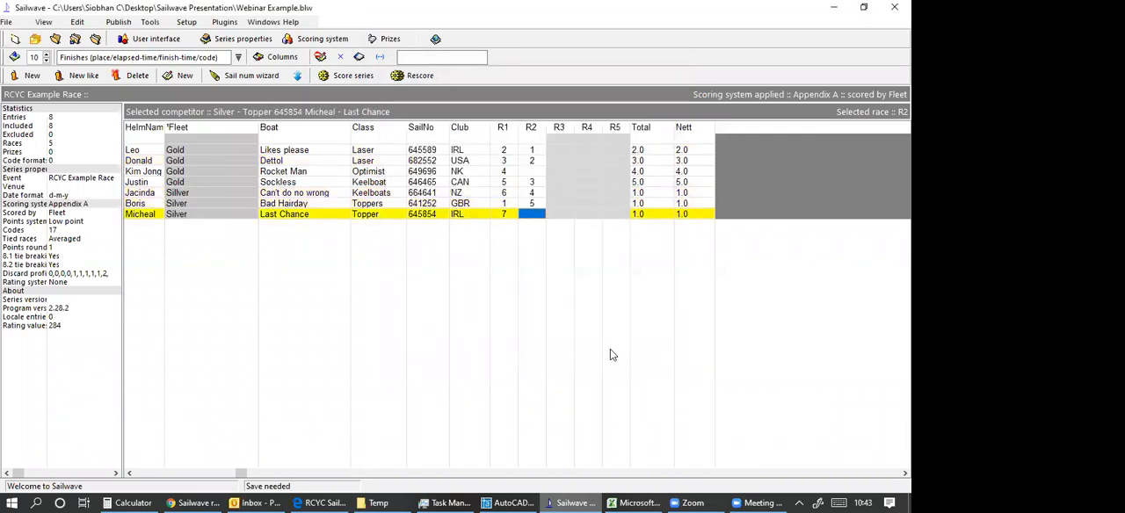
key(Return)
Record finishing place 7 in race R2 for the boat Rocket Man.
key(Return)
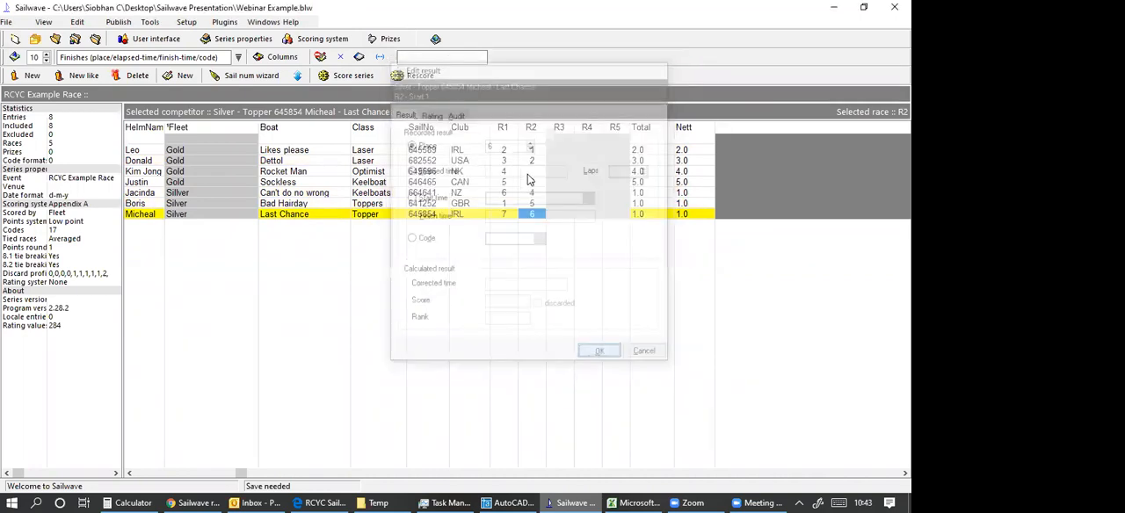
key(Up)
key(Up)
key(Up)
key(Up)
key(Return)
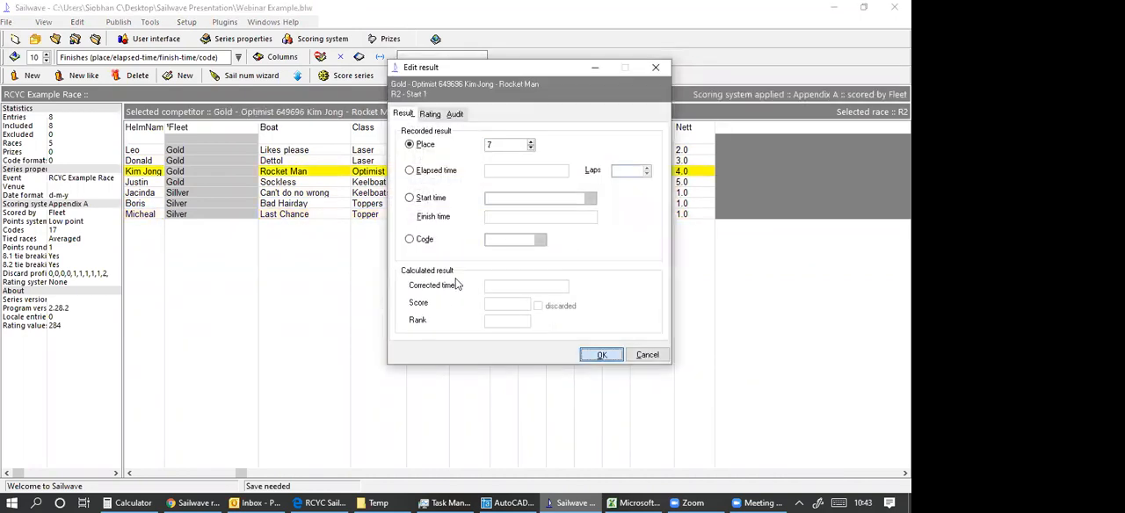
key(Return)
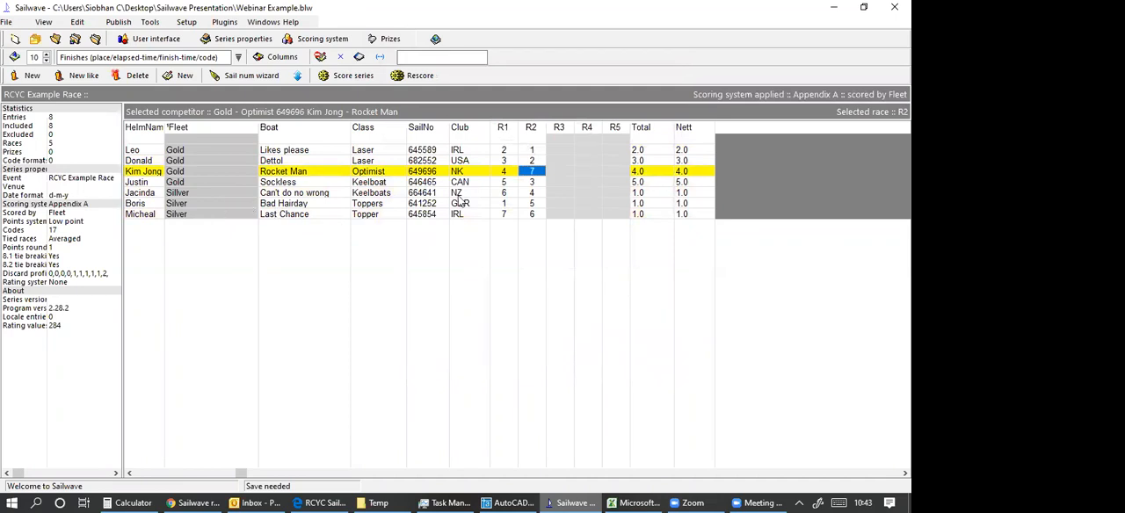
click(197, 205)
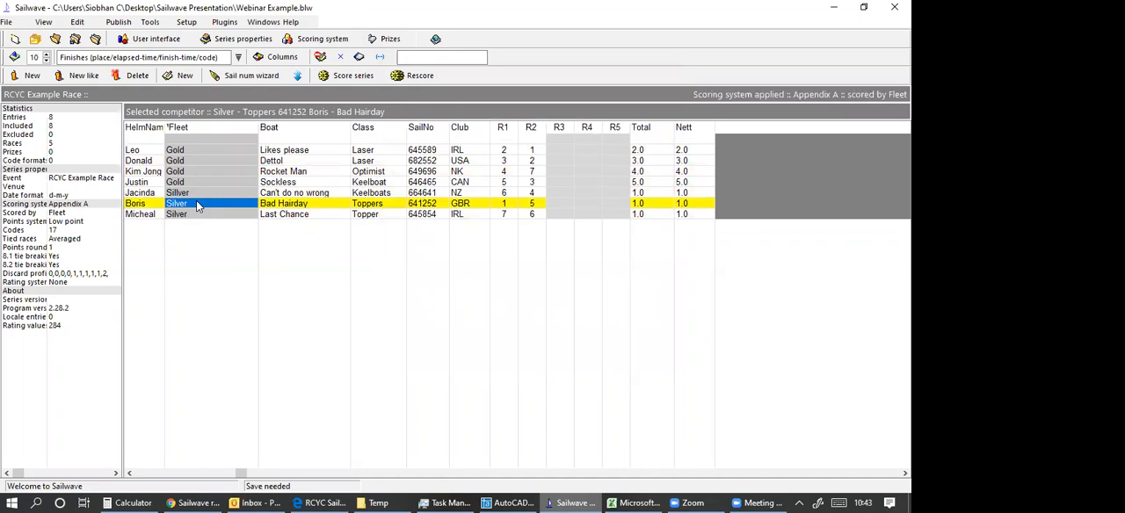
double_click(196, 203)
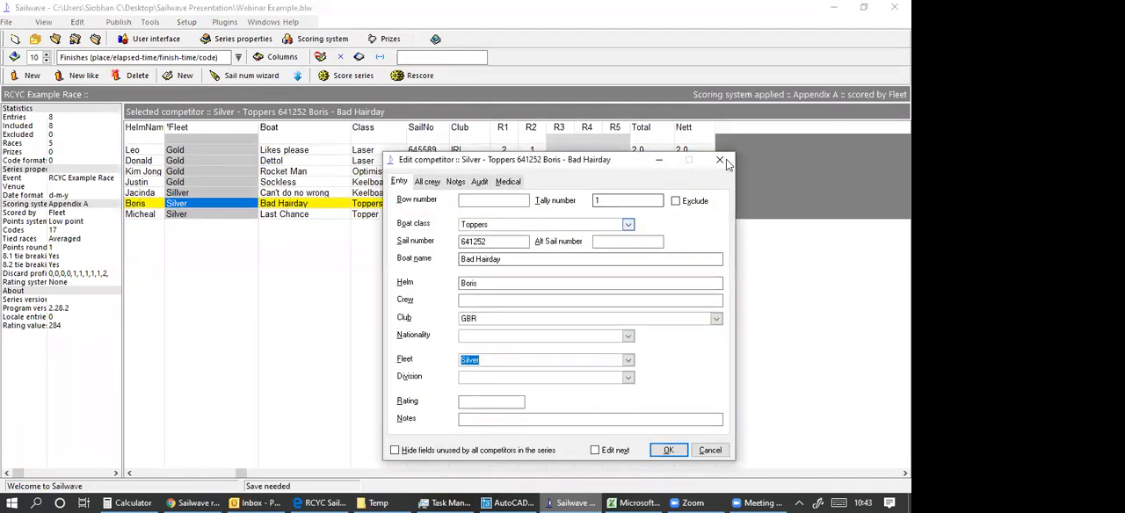
click(726, 161)
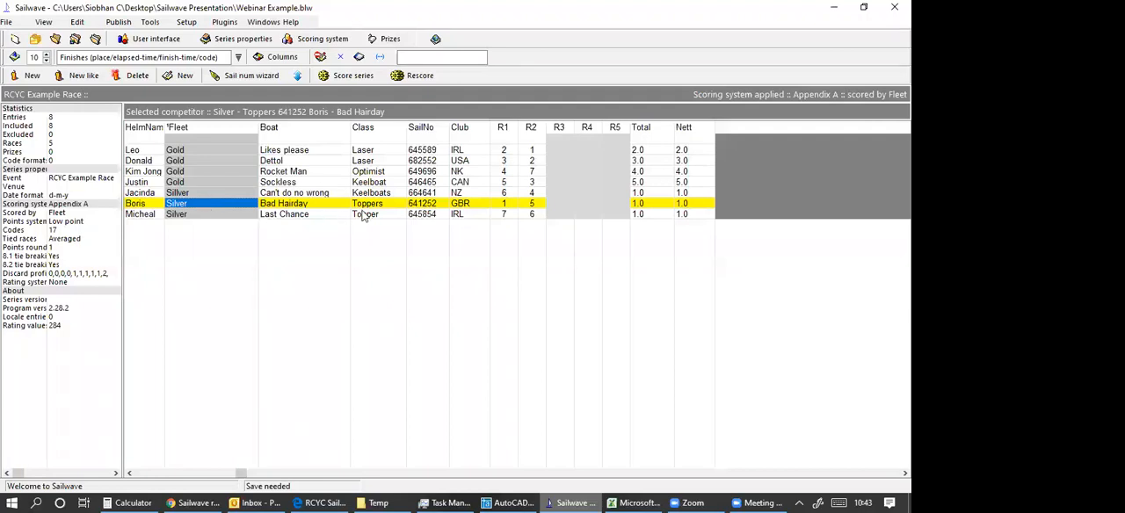
Record finishing place 1 in race R5 for the boat Bad Hairday.
click(616, 204)
double_click(618, 206)
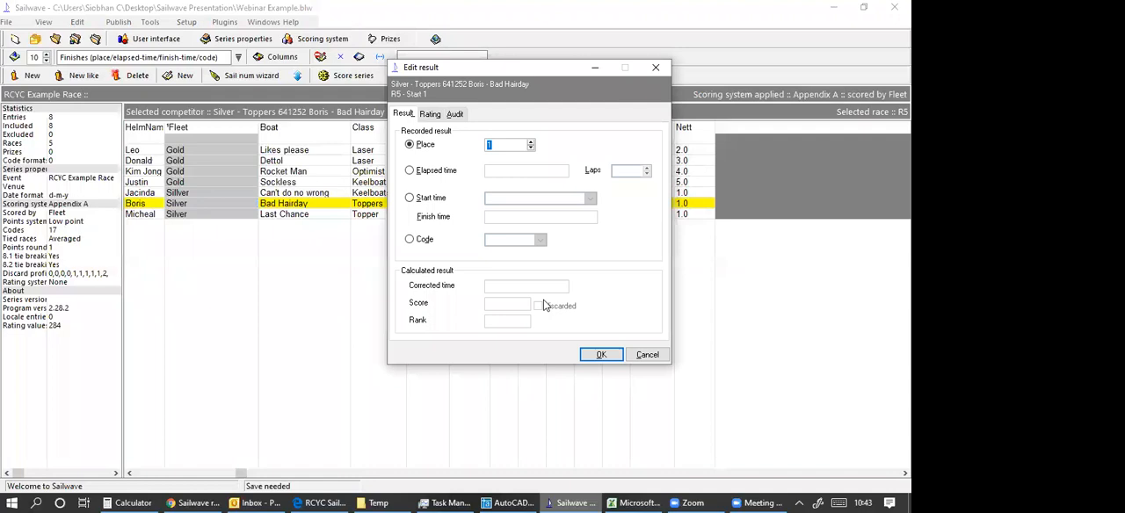
click(583, 355)
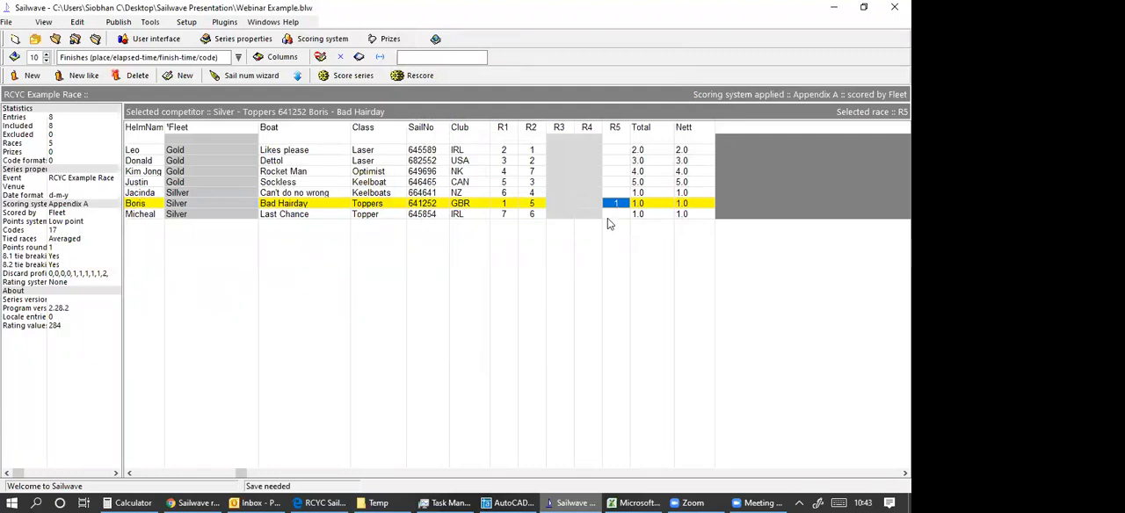
double_click(615, 204)
click(657, 68)
Clear Bad Hairday's result in race R5 and rescore the series.
right_click(613, 204)
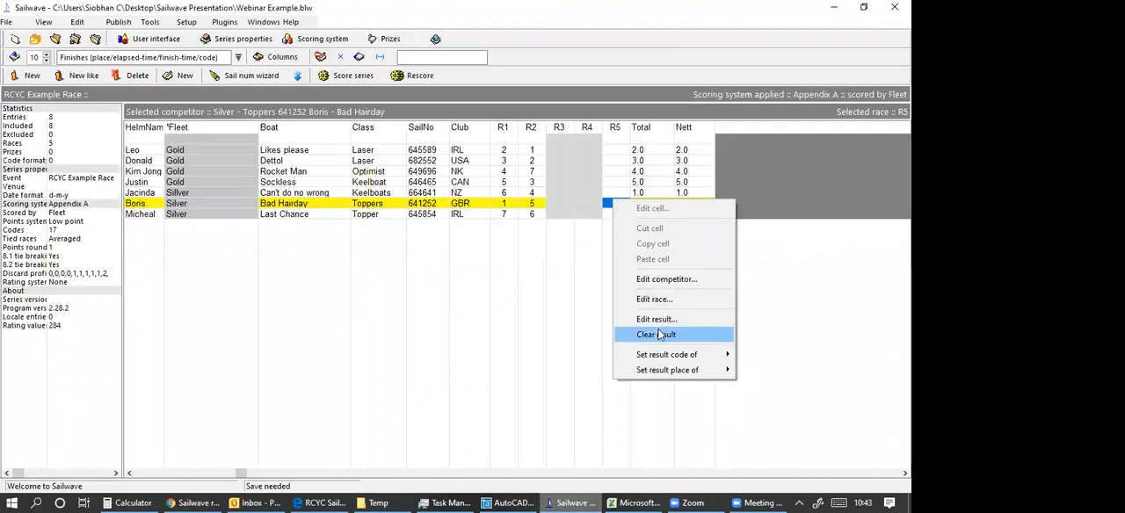
click(657, 334)
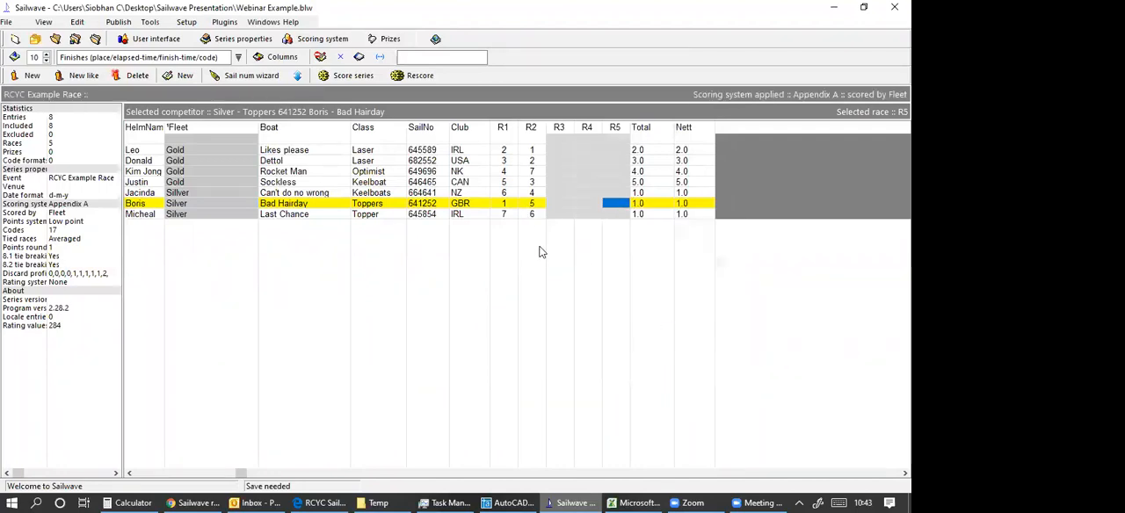
click(406, 77)
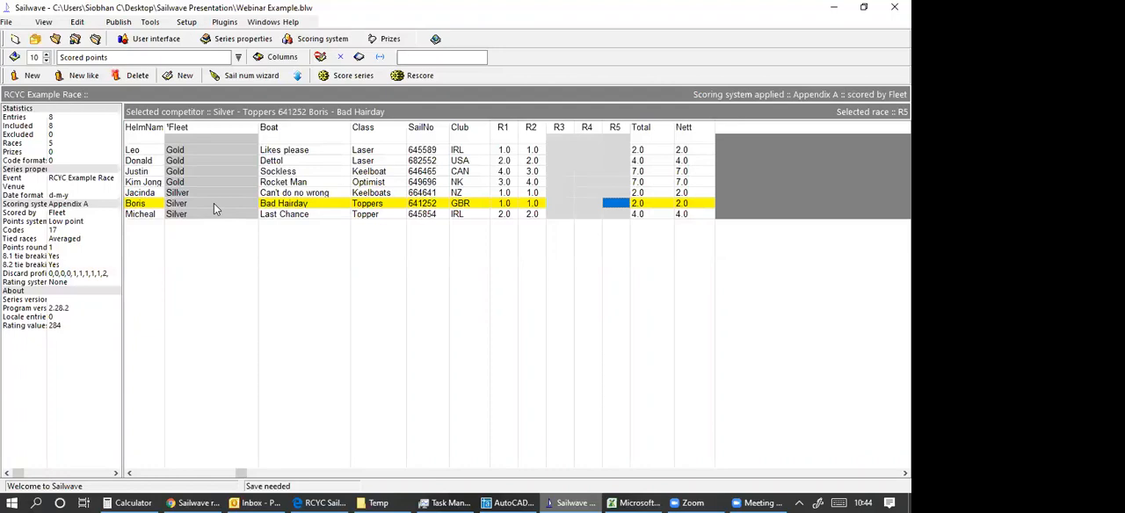
Review the Appendix A scoring system's series scoring, rating system, notes, scoring codes and fleets settings without changing them.
click(316, 42)
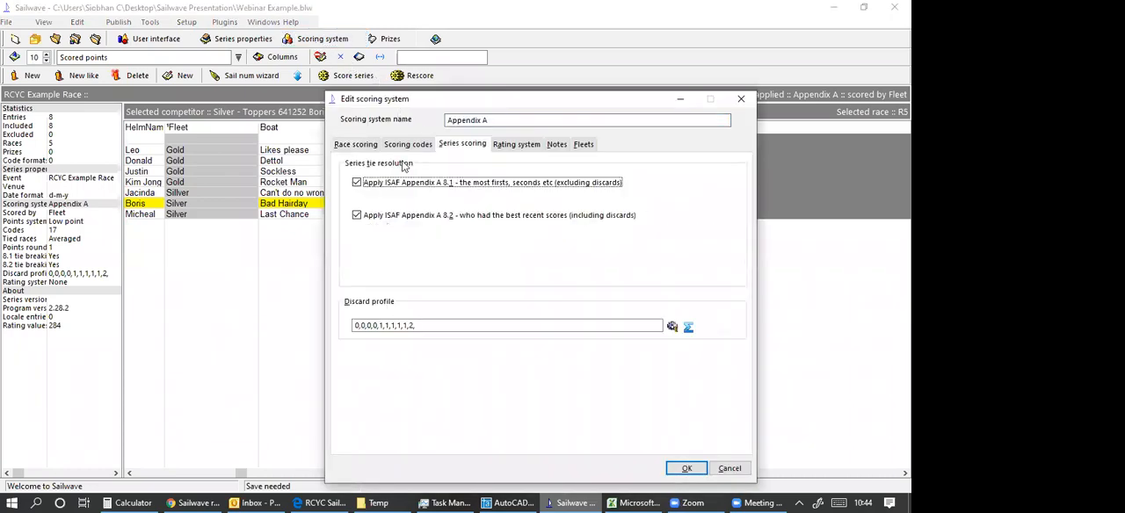
click(535, 147)
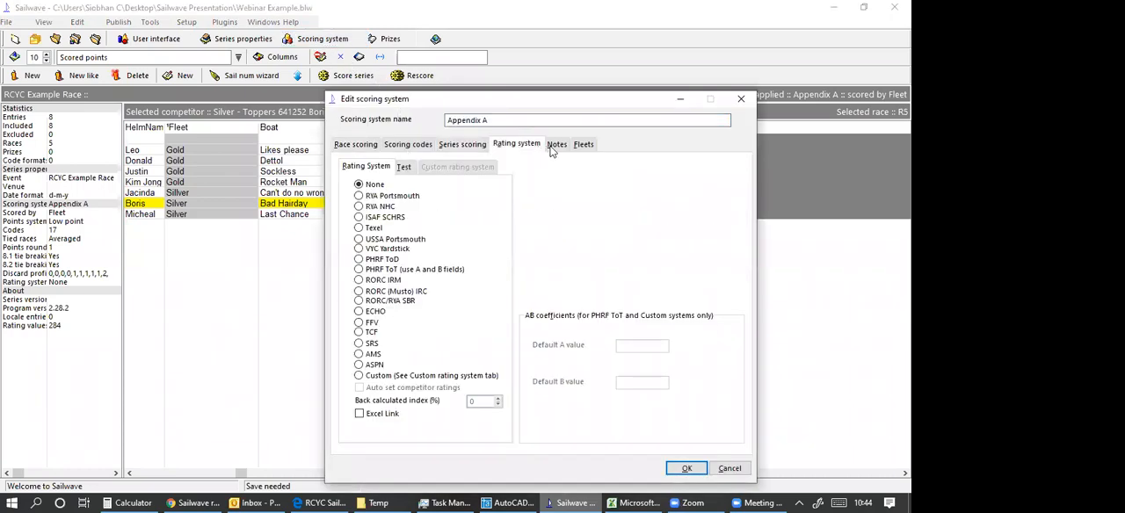
click(556, 146)
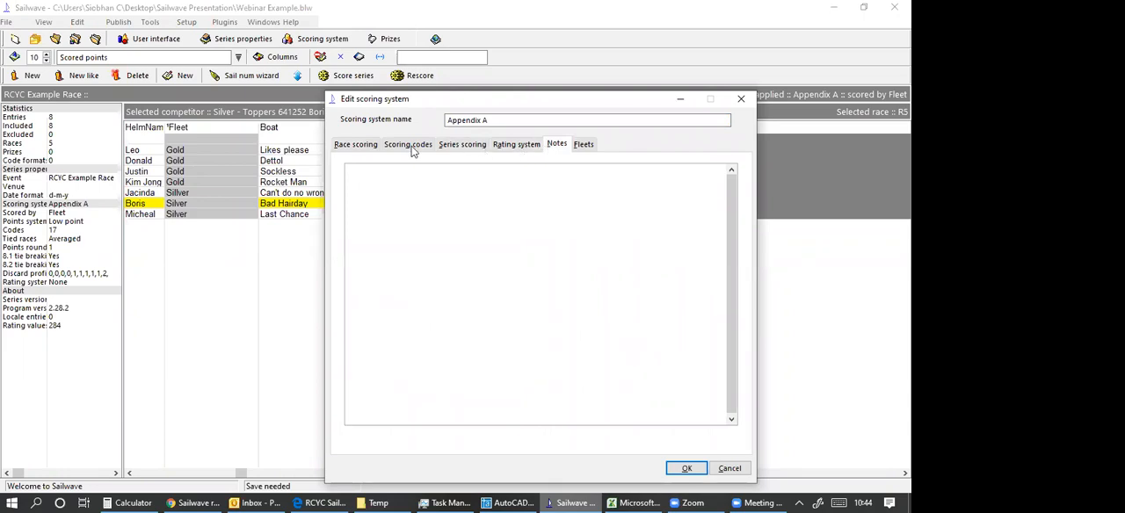
click(413, 147)
click(457, 148)
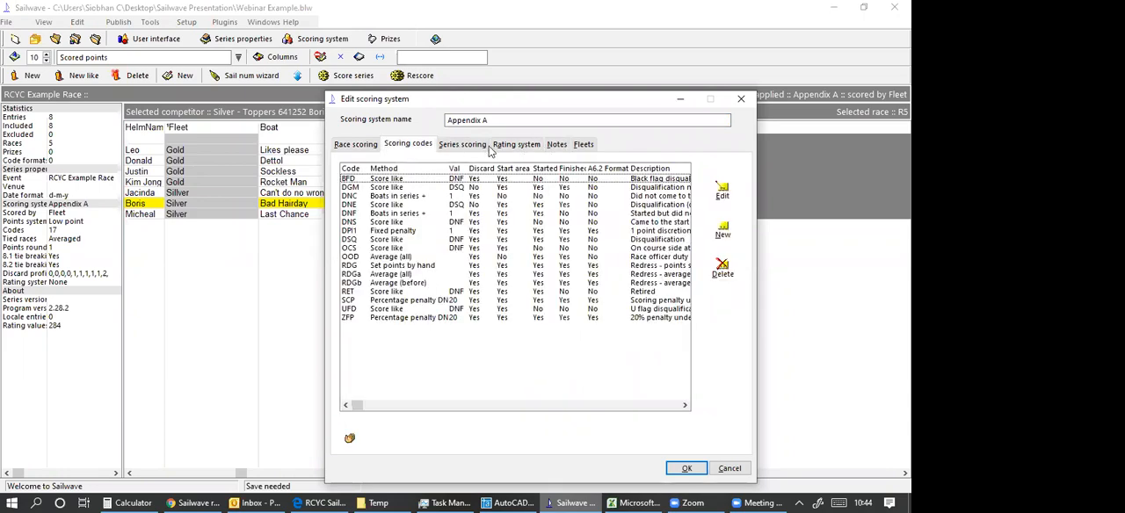
click(543, 147)
click(561, 146)
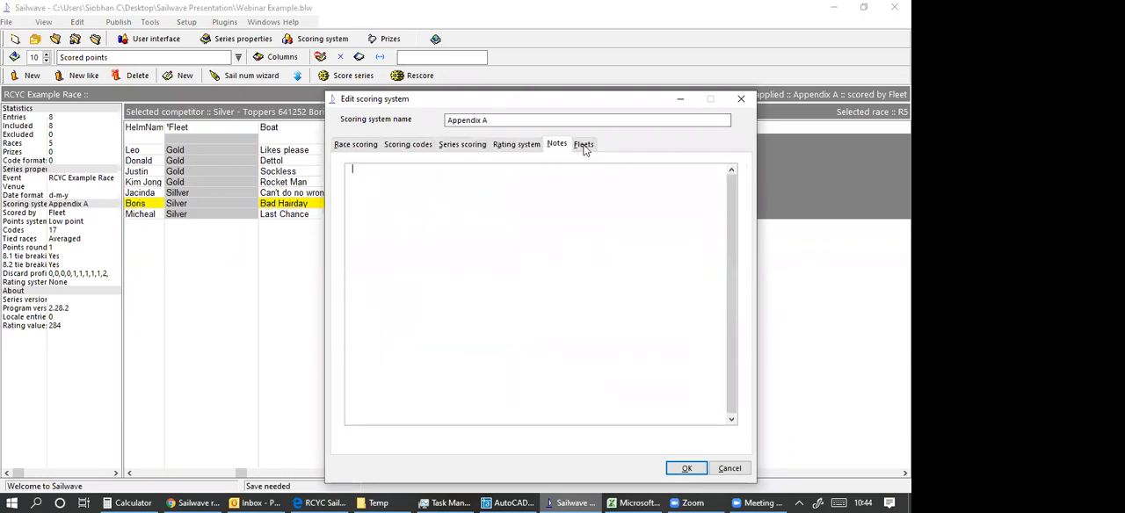
click(583, 146)
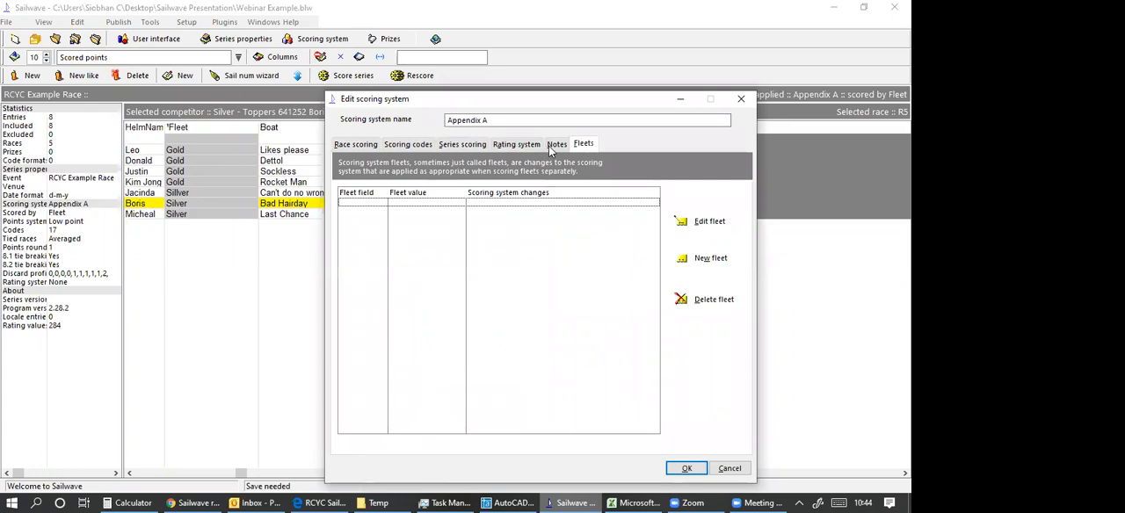
click(553, 148)
click(515, 146)
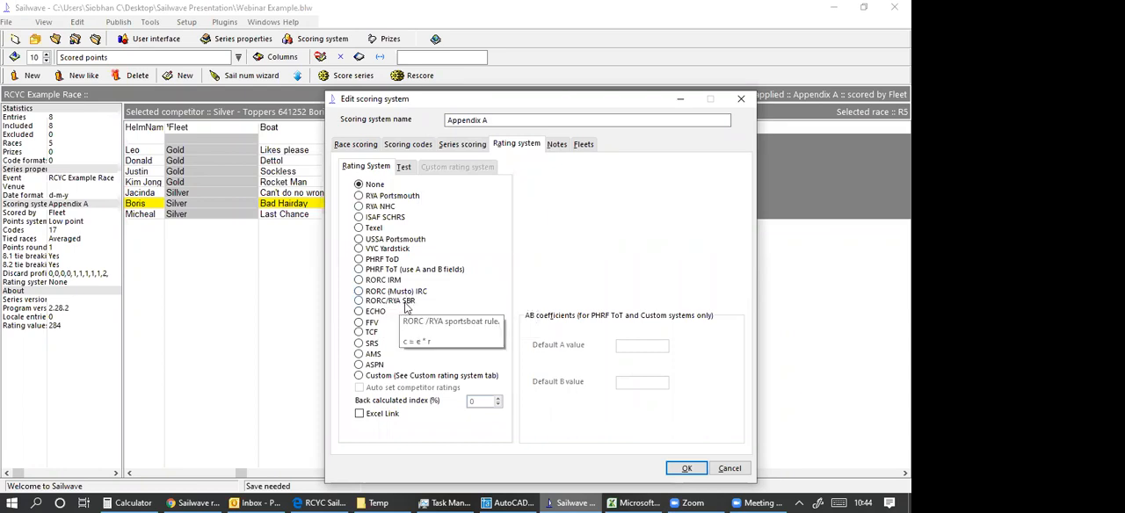
click(740, 100)
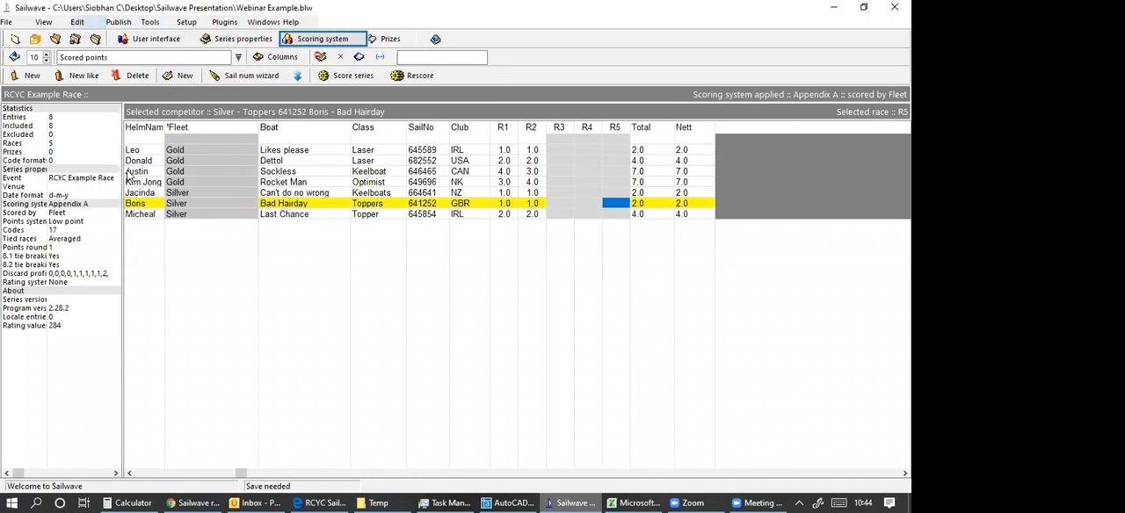
Examine the settings of Start 1 in race 5, including its start time options, and leave the race unchanged.
key(alt+e)
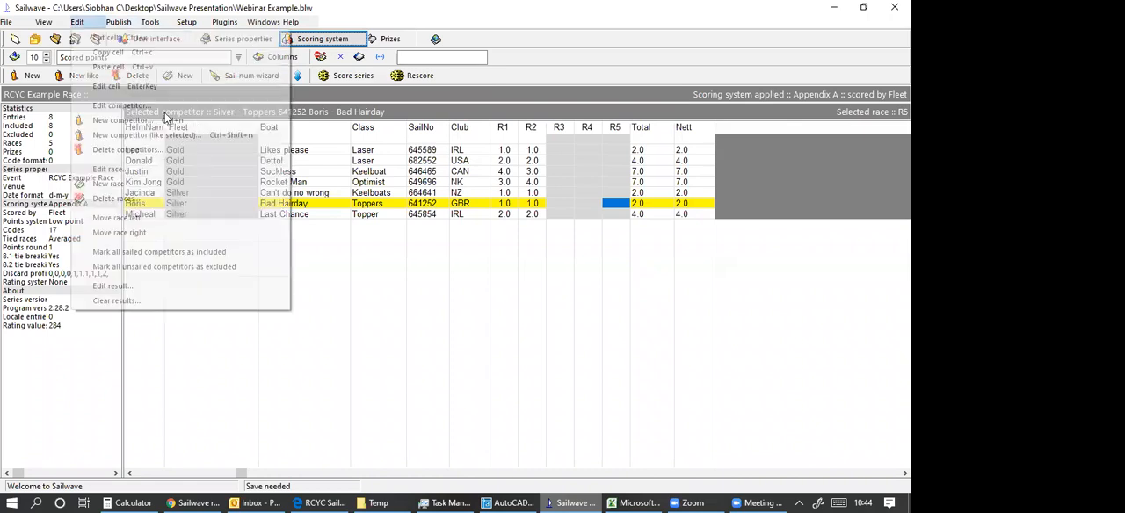
click(108, 184)
click(398, 125)
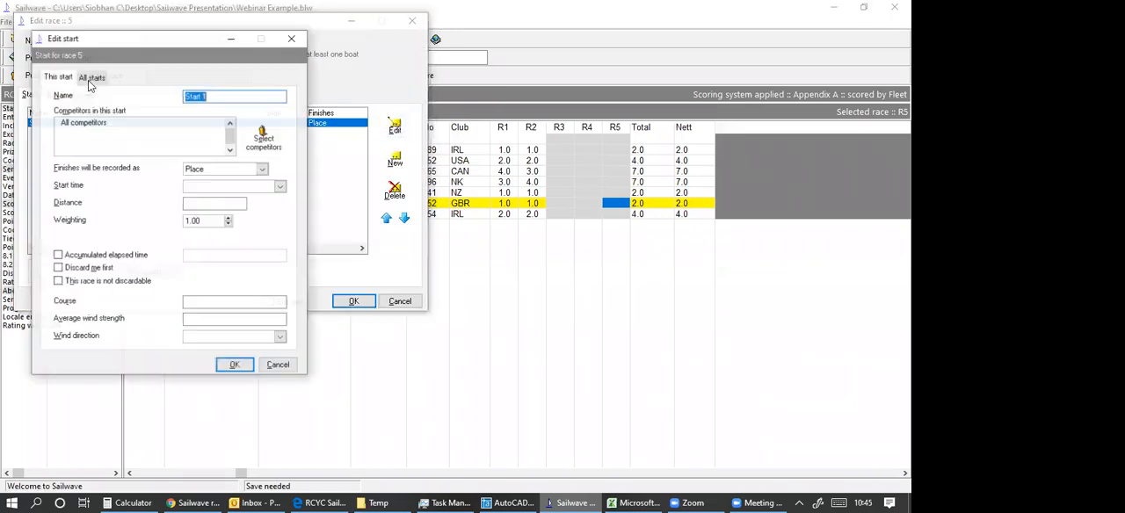
click(280, 188)
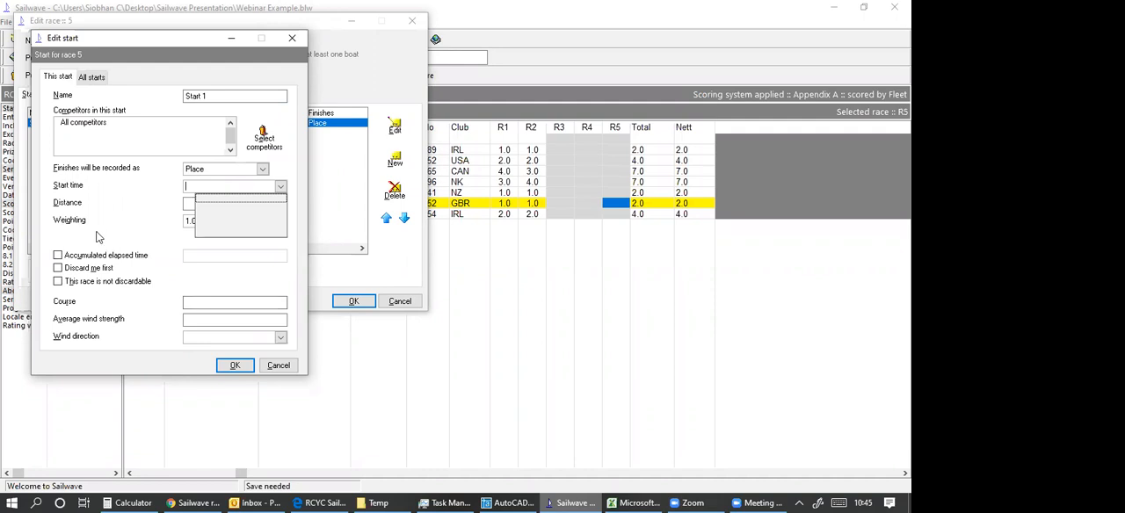
click(180, 38)
drag(181, 39, 379, 52)
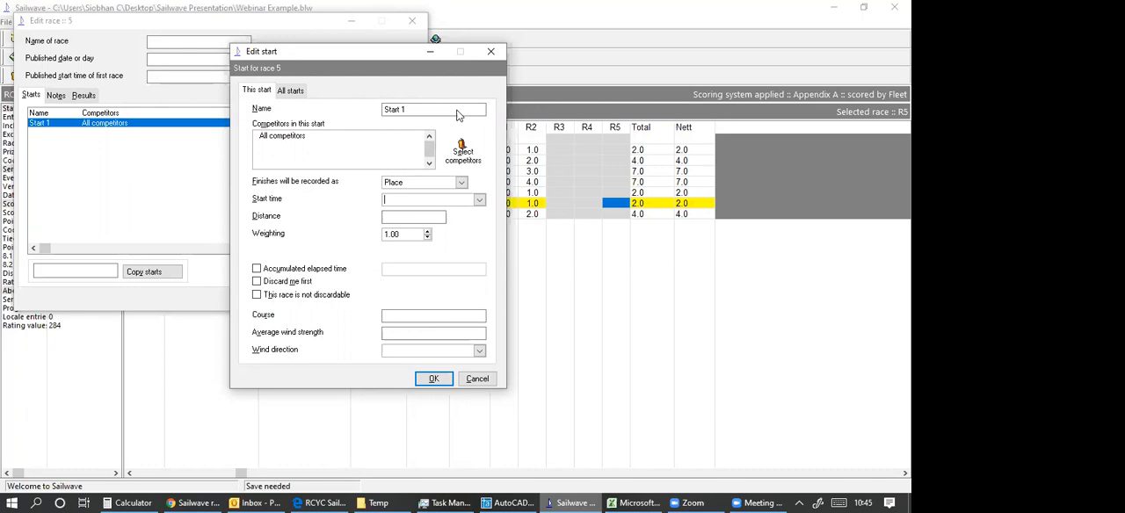
click(486, 54)
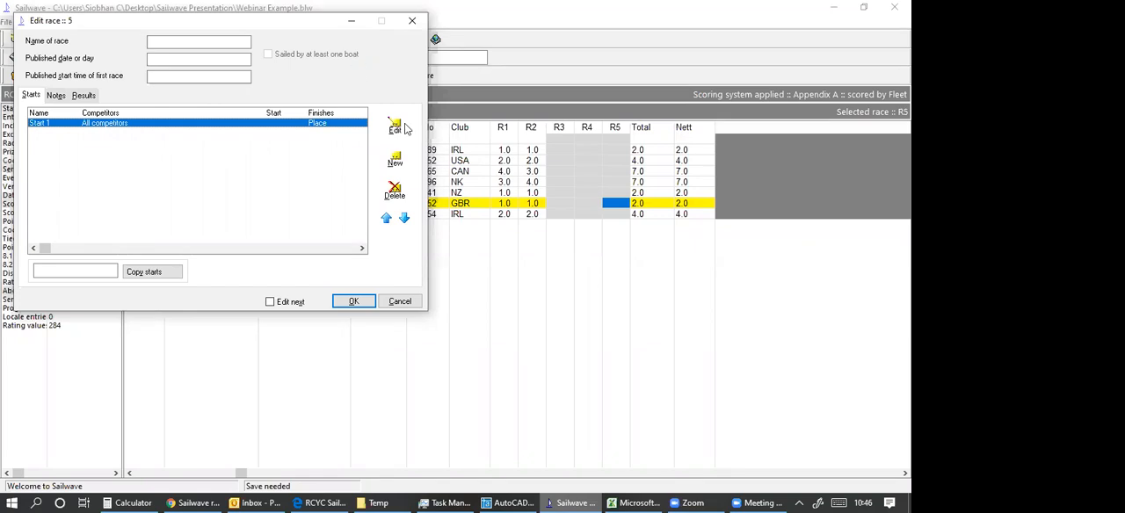
click(400, 301)
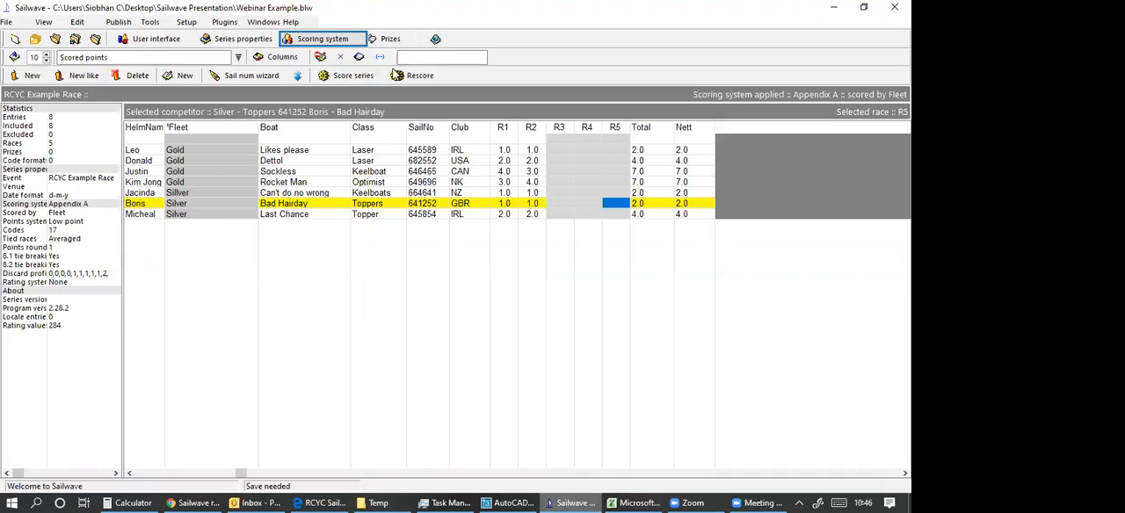
Record finishing place 3 in race R2 for the boat Dettol and show finishes in the results grid.
click(531, 162)
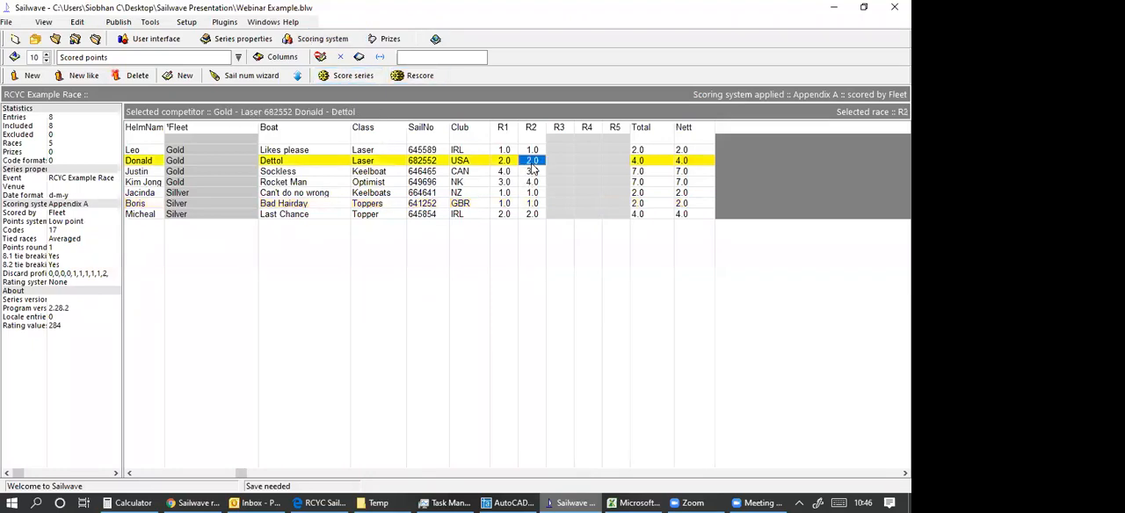
double_click(532, 167)
text(3)
click(601, 356)
click(322, 202)
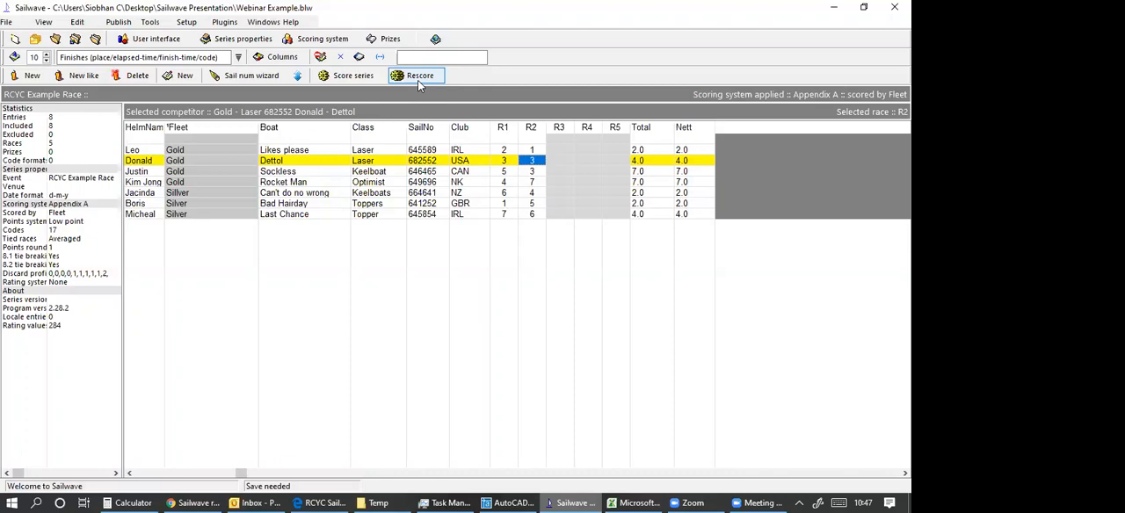
Review the available options for importing series, competitors, results and sail numbers from CSV files.
click(13, 22)
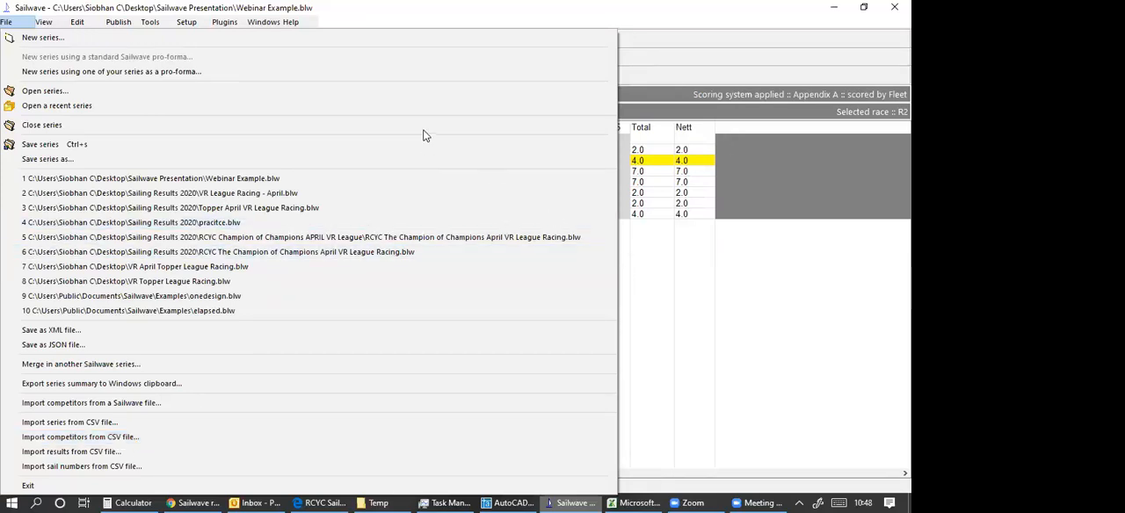
key(Escape)
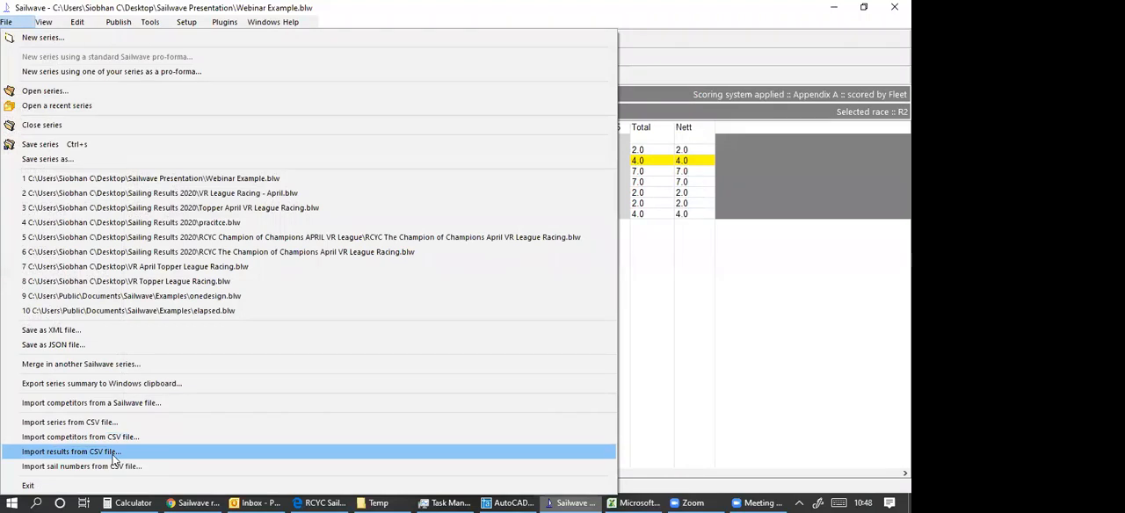
click(419, 23)
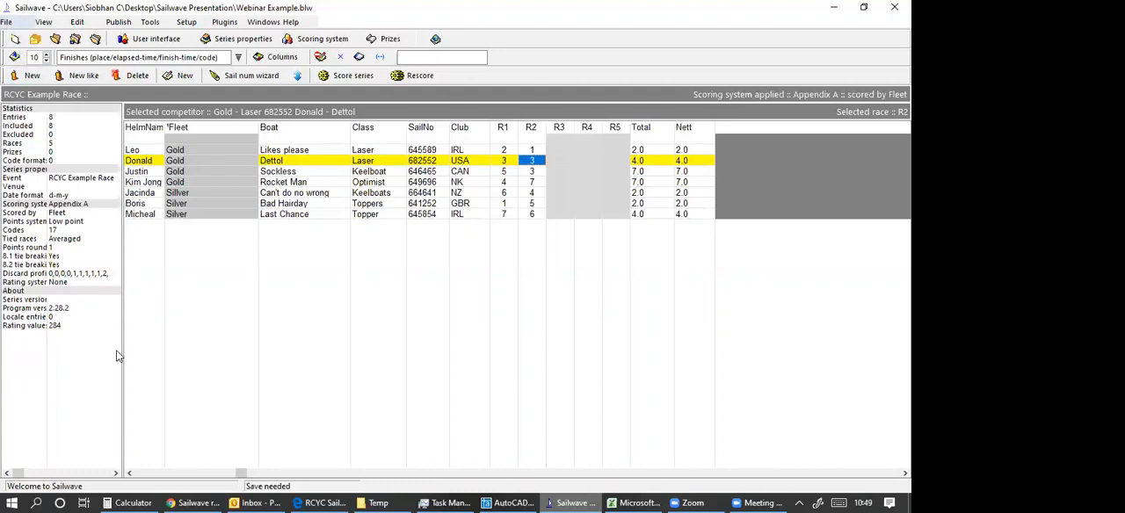
Examine the options for merging in another Sailwave series and browse the Sailing Results 2020 folder without merging anything.
key(alt+f)
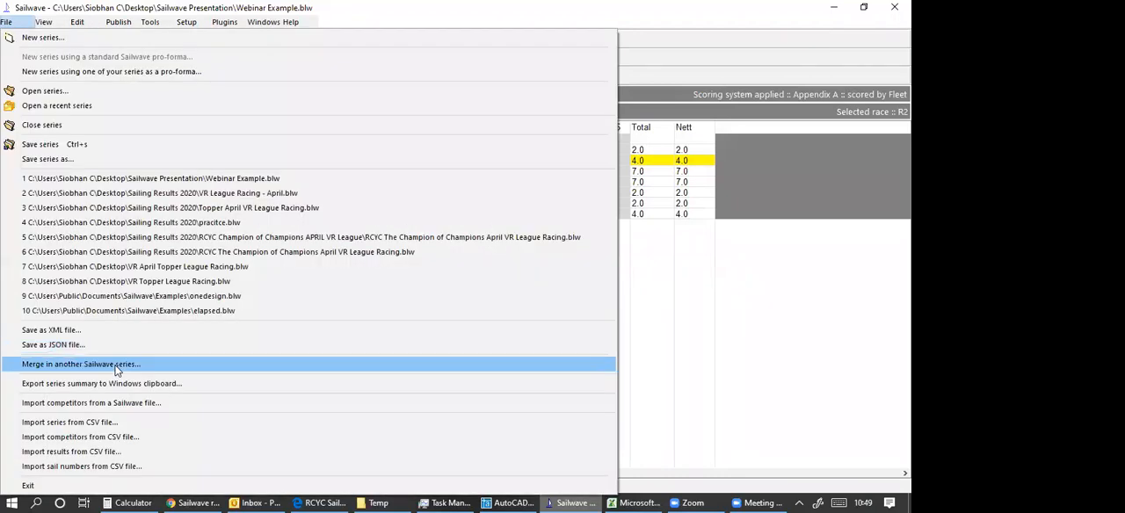
click(117, 365)
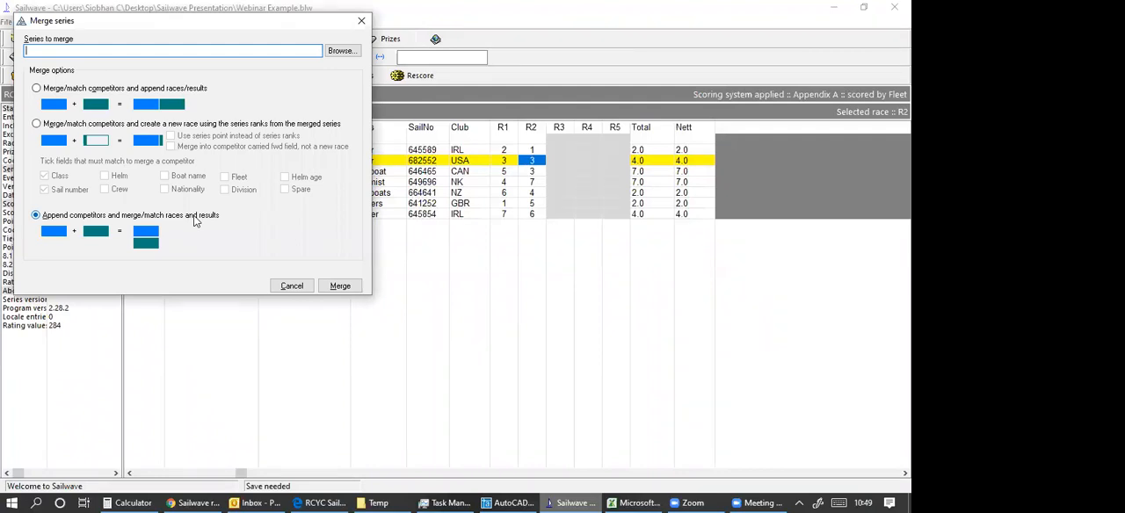
click(335, 52)
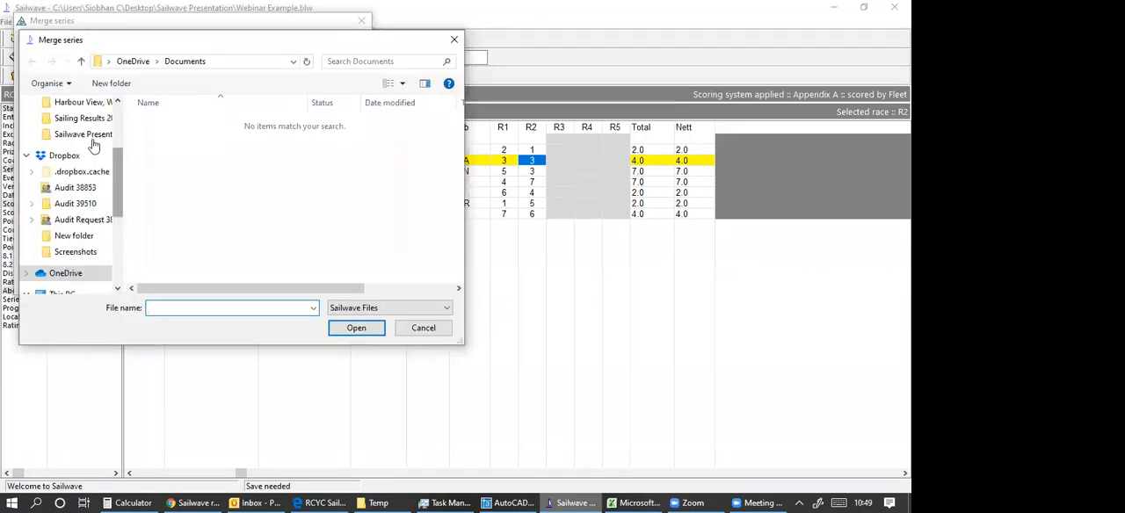
click(85, 118)
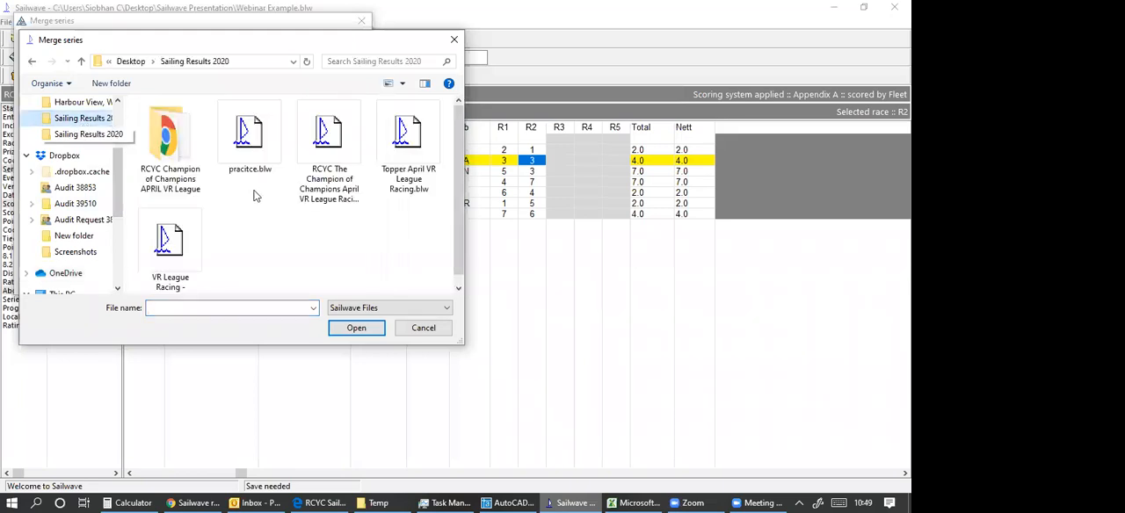
double_click(175, 139)
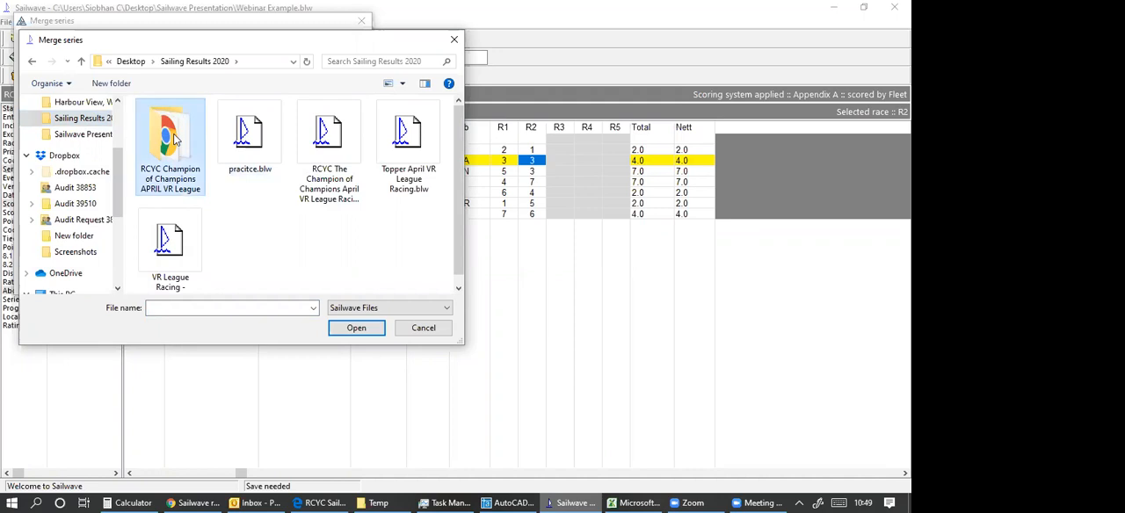
click(450, 44)
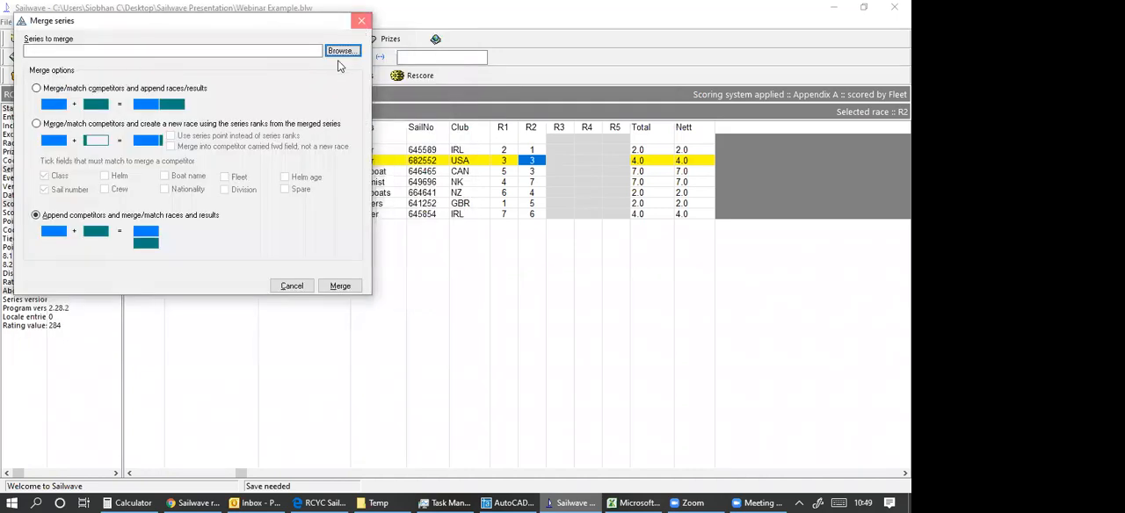
key(Escape)
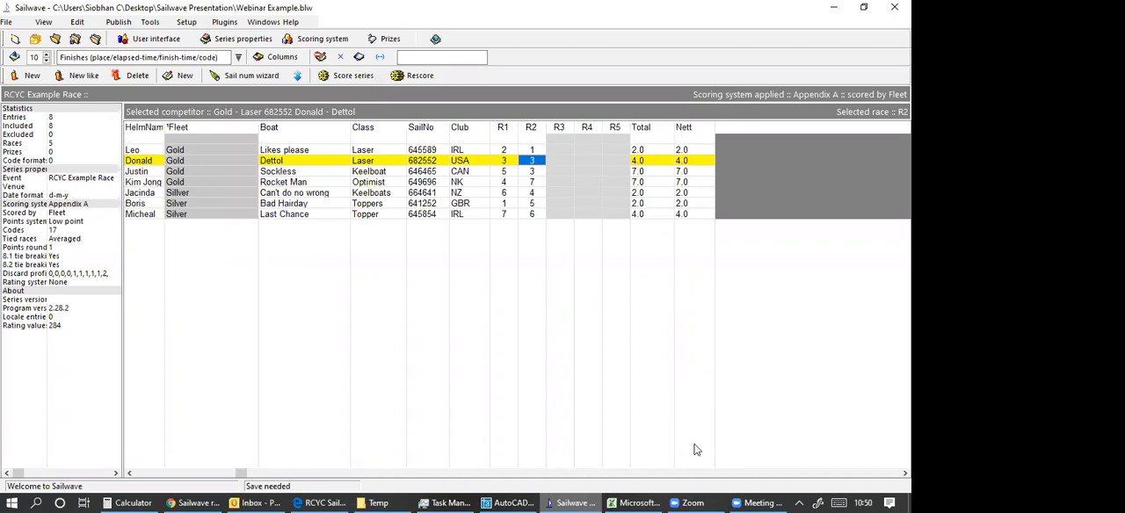
mouse_move(688, 500)
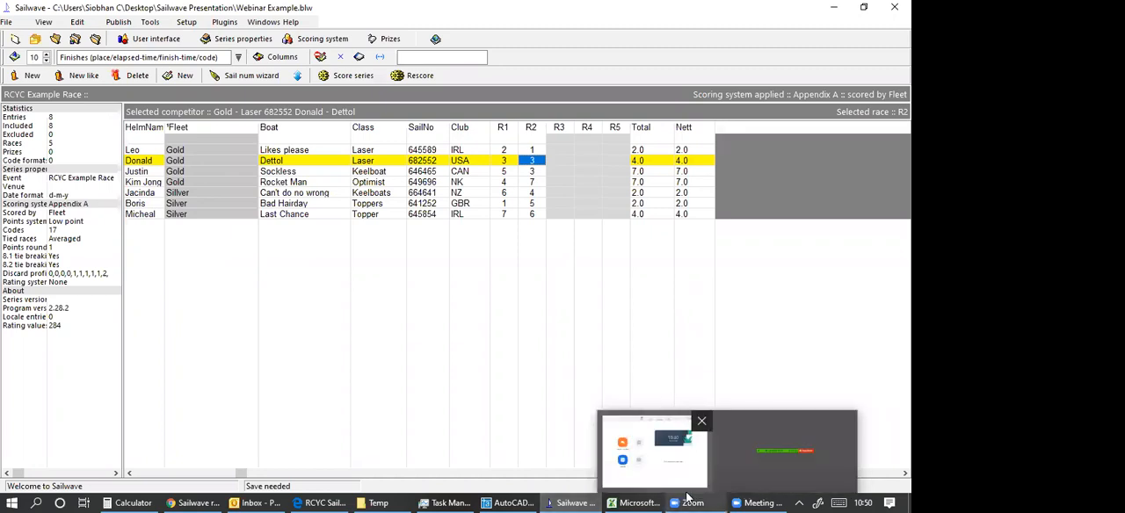